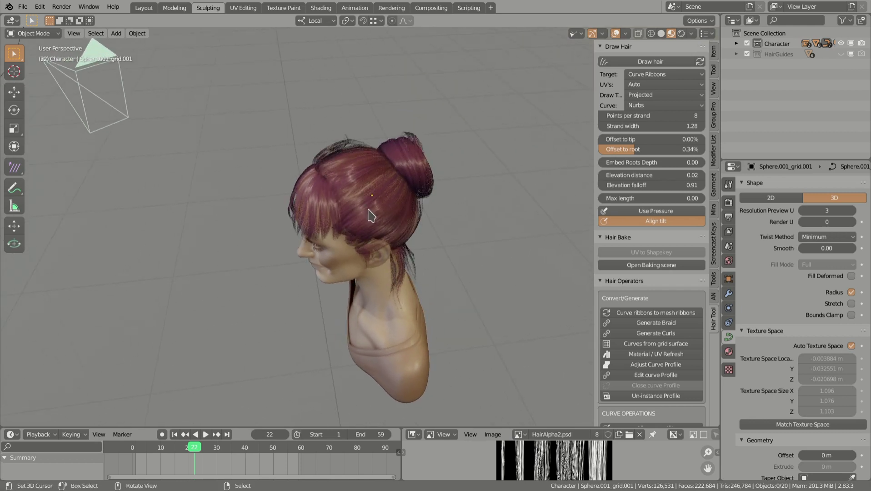
# - Delete the existing fringe, scalp and bun hair objects so only the bald head remains
pyautogui.click(371, 215)
pyautogui.moveTo(371, 215); pyautogui.dragTo(327, 220, button='middle')
pyautogui.rightClick(371, 153)
pyautogui.press('Delete')
pyautogui.click(359, 212)
pyautogui.press('Delete')
pyautogui.click(330, 237)
pyautogui.press('Delete')
pyautogui.click(381, 233)
pyautogui.press('Delete')
pyautogui.rightClick(423, 184)
pyautogui.moveTo(423, 185); pyautogui.dragTo(391, 210, button='middle')
pyautogui.press('Delete')
pyautogui.moveTo(350, 184); pyautogui.dragTo(327, 187, button='middle')
# - Open a recent file containing the head with hair guide grids, without saving the current scene
pyautogui.click(23, 7)
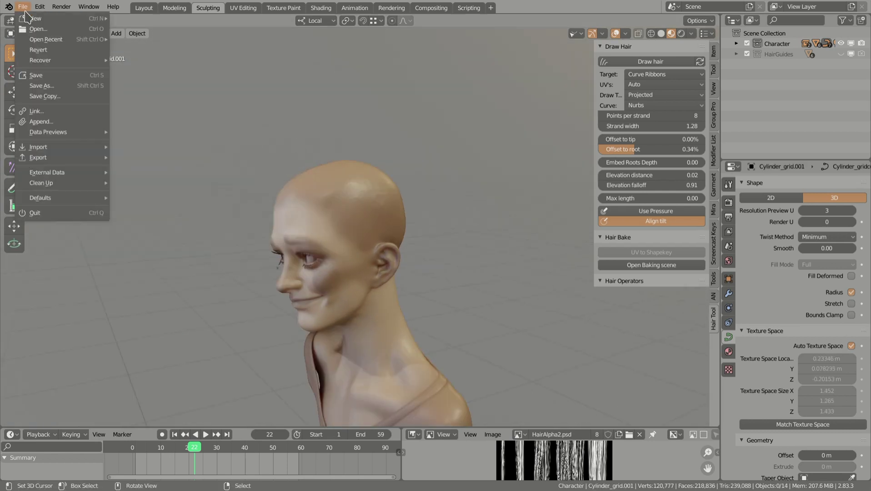
pyautogui.moveTo(76, 46)
pyautogui.click(153, 58)
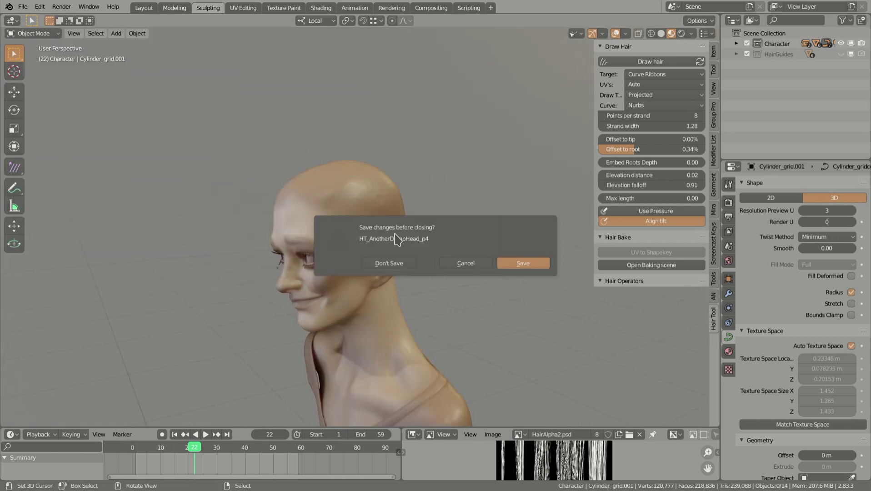
pyautogui.click(388, 262)
# - Try moving the fringe guide grid's geometry away from the forehead in edit mode
pyautogui.moveTo(428, 179); pyautogui.dragTo(399, 216, button='middle')
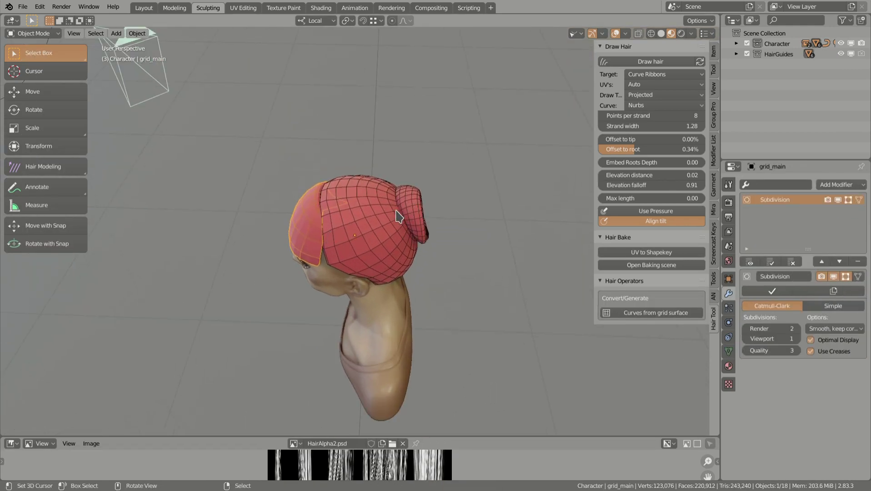
pyautogui.moveTo(342, 229)
pyautogui.mouseDown(button='middle')
pyautogui.moveTo(329, 187)
pyautogui.moveTo(334, 236)
pyautogui.moveTo(311, 182)
pyautogui.mouseUp(button='middle')
pyautogui.press('Tab')
pyautogui.press('g')
pyautogui.click(342, 224)
pyautogui.scroll(2, 311, 184)
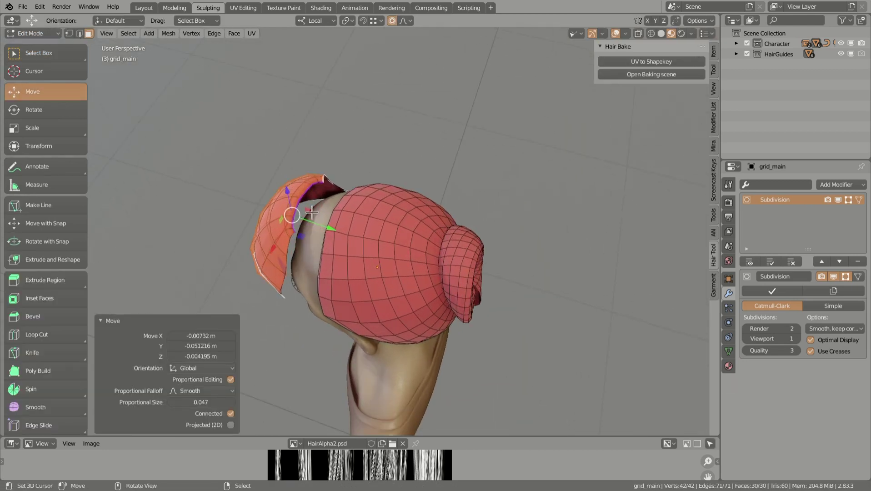
pyautogui.moveTo(301, 230)
pyautogui.mouseDown(button='middle')
pyautogui.moveTo(330, 228)
pyautogui.moveTo(359, 241)
pyautogui.moveTo(447, 233)
pyautogui.moveTo(340, 272)
pyautogui.moveTo(388, 238)
pyautogui.moveTo(404, 243)
pyautogui.mouseUp(button='middle')
pyautogui.press('Tab')
# - Try moving the scalp guide grid's geometry in edit mode, and deselect everything before returning to object mode
pyautogui.click(424, 220)
pyautogui.press('Tab')
pyautogui.press('g')
pyautogui.click(346, 262)
pyautogui.press('Tab')
pyautogui.press('Tab')
pyautogui.hotkey('alt', 'a')
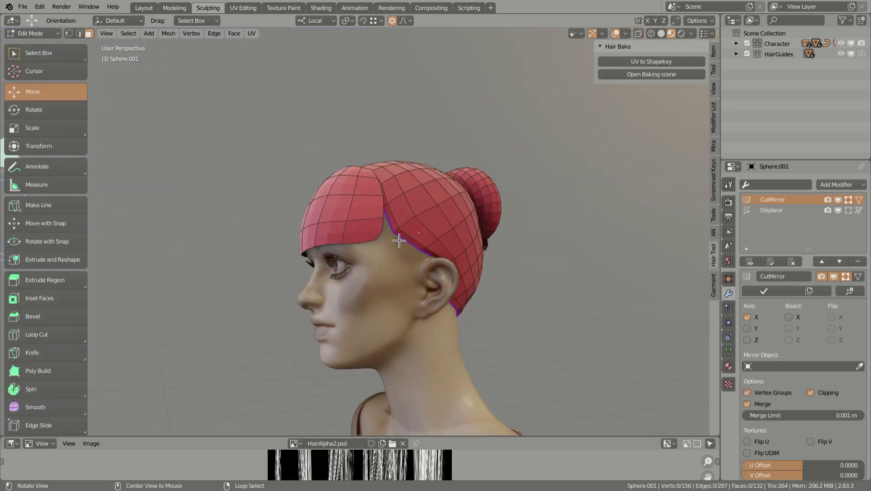
pyautogui.press('Tab')
# - Select the bun guide grid and turn off the viewport display of all its SimpleDeform modifiers to flatten it into a strip
pyautogui.moveTo(435, 257)
pyautogui.mouseDown(button='middle')
pyautogui.moveTo(466, 263)
pyautogui.moveTo(461, 241)
pyautogui.moveTo(342, 292)
pyautogui.mouseUp(button='middle')
pyautogui.moveTo(439, 219); pyautogui.dragTo(393, 241, button='middle')
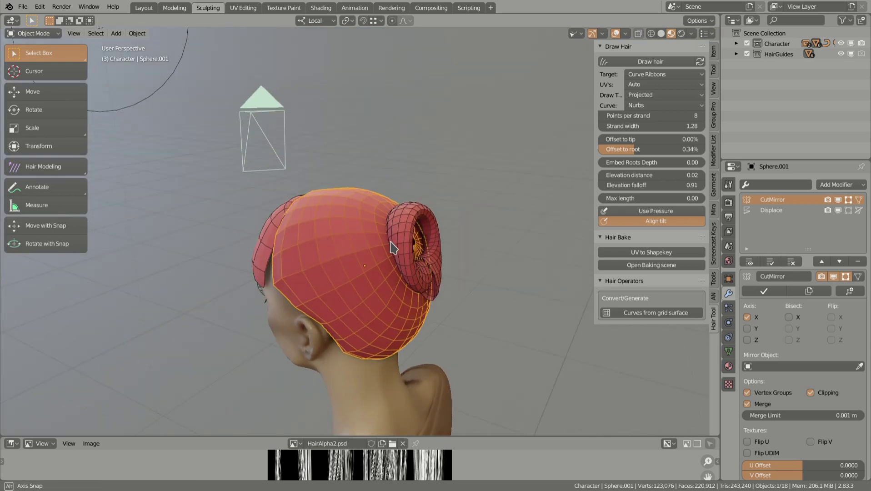
pyautogui.rightClick(400, 234)
pyautogui.moveTo(429, 215); pyautogui.dragTo(422, 247, button='middle')
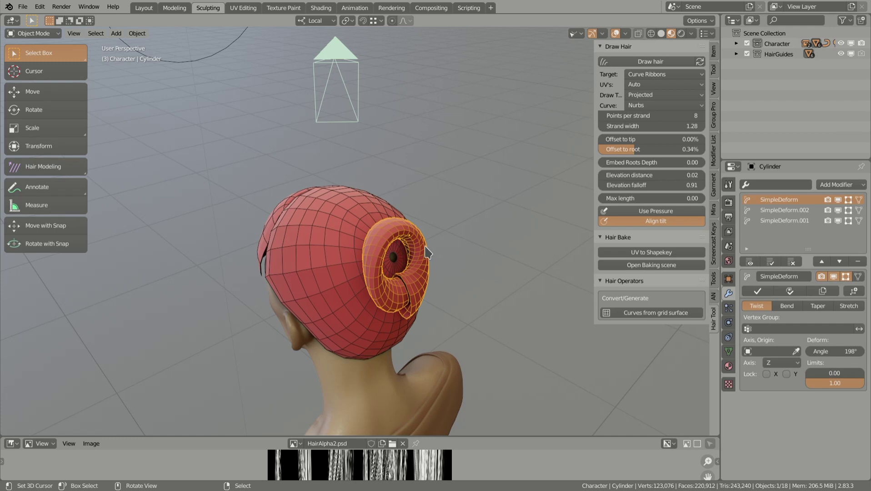
pyautogui.hotkey('ctrl', 'shift', 'g')
pyautogui.hotkey('alt', 'm')
pyautogui.click(335, 222)
pyautogui.moveTo(425, 232); pyautogui.dragTo(316, 177, button='middle')
# - Re-enable the viewport display of the bun's SimpleDeform.002, SimpleDeform and SimpleDeform.001 modifiers
pyautogui.click(837, 210)
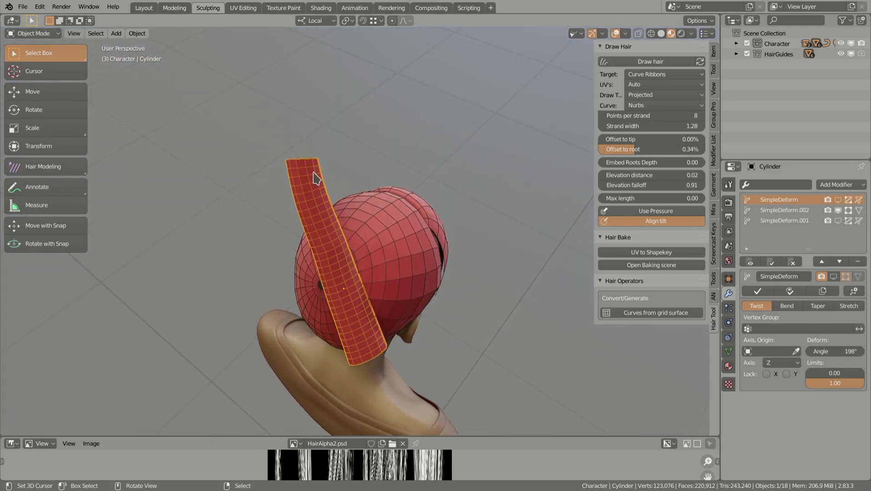
pyautogui.click(837, 200)
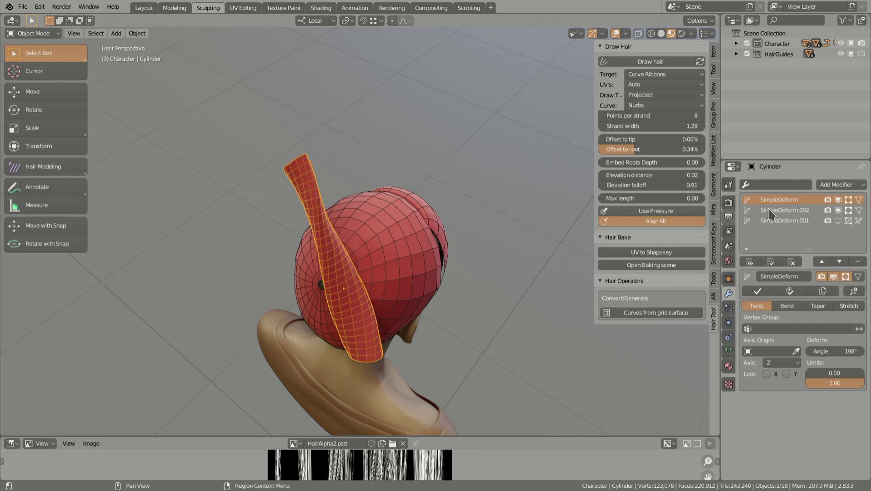
pyautogui.click(838, 221)
pyautogui.moveTo(300, 282); pyautogui.dragTo(319, 301, button='middle')
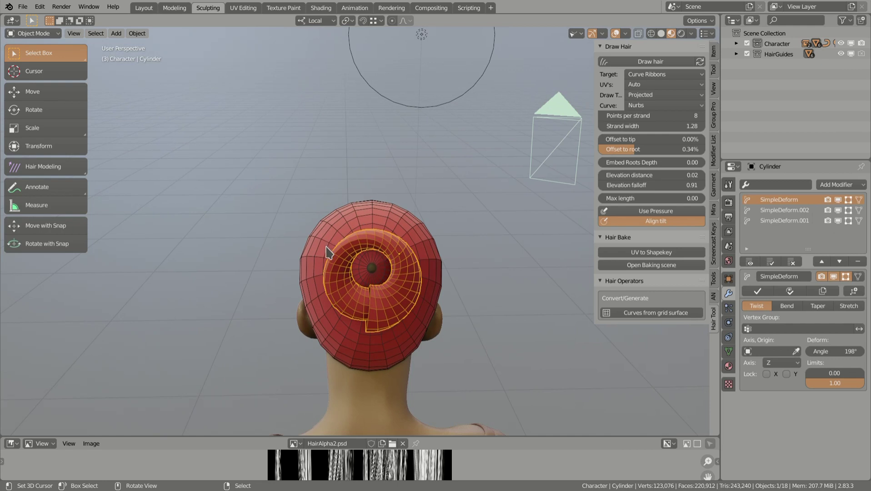
pyautogui.moveTo(328, 253); pyautogui.dragTo(420, 255, button='middle')
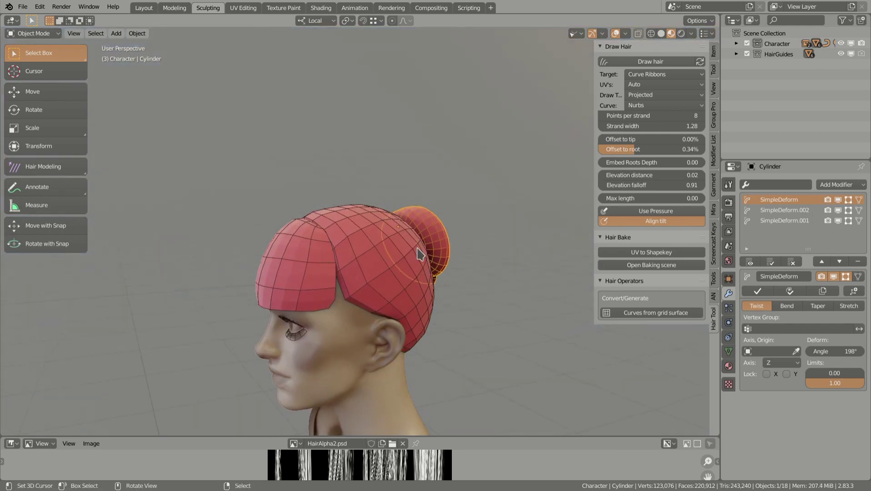
# - Generate hair curves from the fringe grid surface with Generate Ribbons and Align tilt enabled
pyautogui.click(331, 255)
pyautogui.moveTo(315, 260); pyautogui.dragTo(360, 253, button='middle')
pyautogui.hotkey('ctrl', 'shift', 'h')
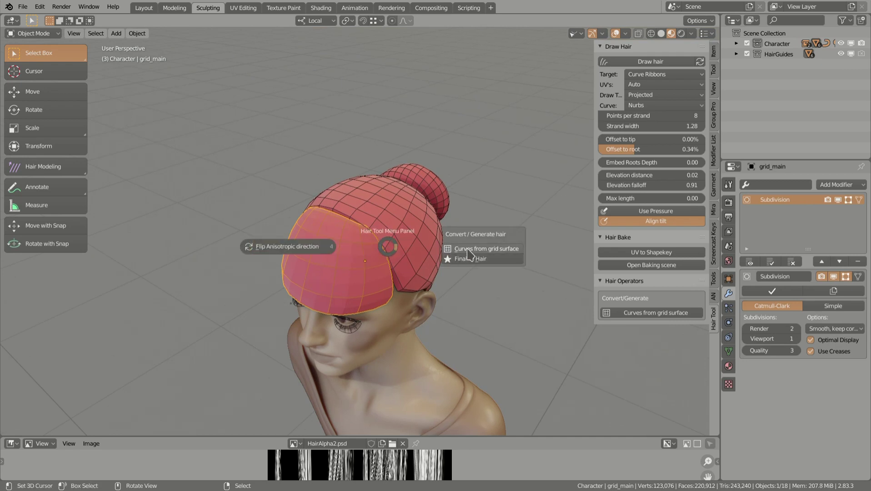
pyautogui.click(468, 250)
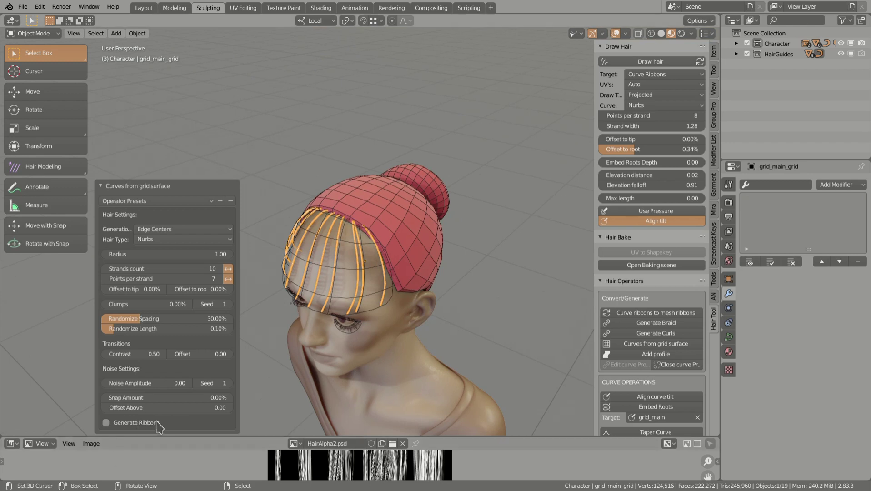
pyautogui.click(180, 415)
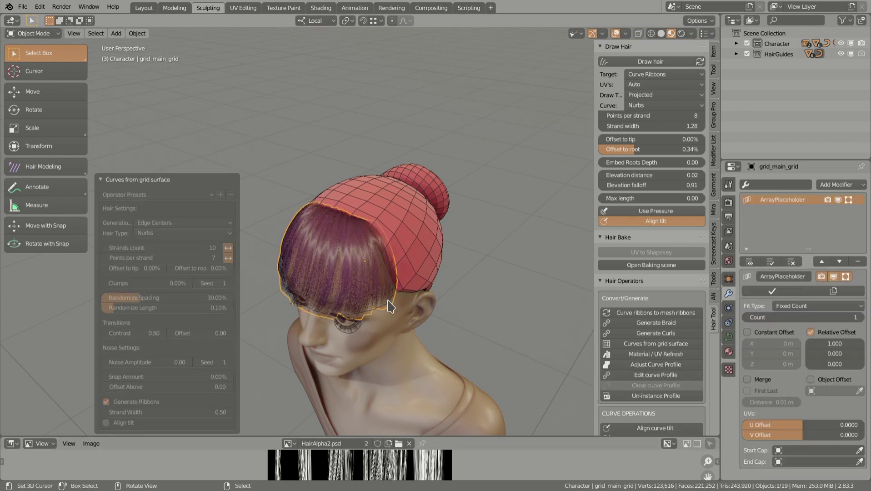
pyautogui.click(127, 427)
# - Select the fringe strand tips with the Hair Modeling tool and shrink their radius using a proportional size of 0.05
pyautogui.moveTo(272, 272); pyautogui.dragTo(305, 246, button='middle')
pyautogui.click(64, 167)
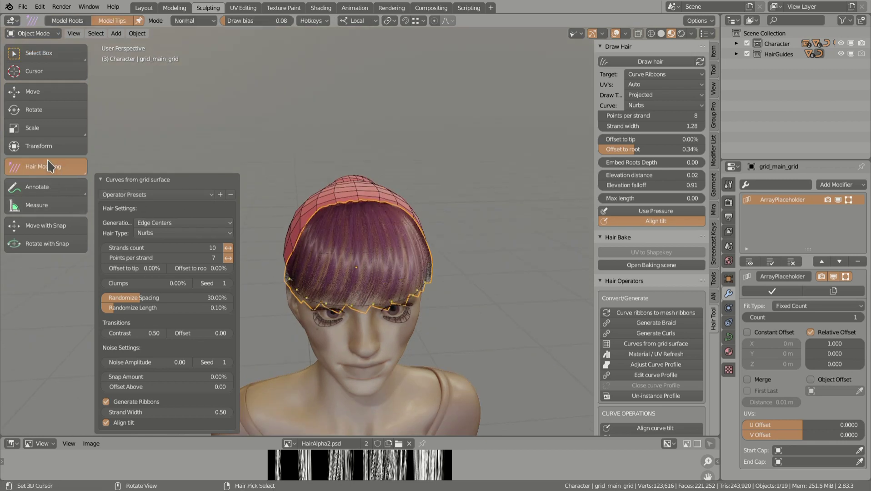
pyautogui.rightClick(346, 308)
pyautogui.moveTo(347, 307)
pyautogui.mouseDown(button='middle')
pyautogui.moveTo(334, 303)
pyautogui.moveTo(348, 307)
pyautogui.mouseUp(button='middle')
pyautogui.moveTo(410, 305); pyautogui.dragTo(361, 297, button='middle')
pyautogui.hotkey('alt', 's')
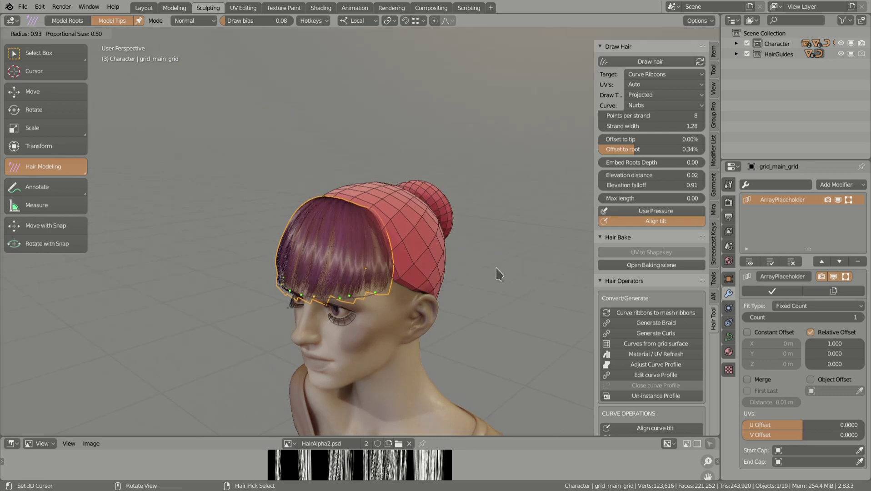
pyautogui.scroll(8, 441, 293)
pyautogui.scroll(12, 439, 296)
pyautogui.scroll(3, 389, 313)
pyautogui.scroll(-2, 345, 328)
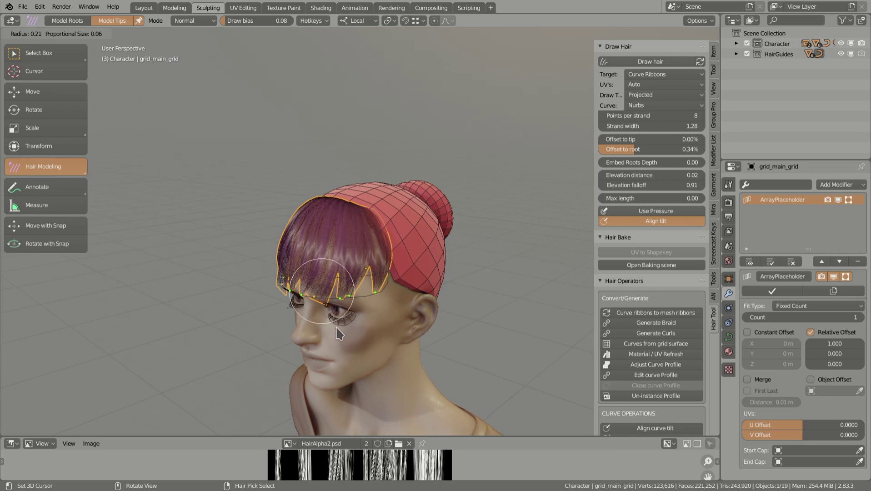
pyautogui.scroll(1, 334, 328)
pyautogui.click(336, 324)
# - Move strand tips near the middle of the fringe with a proportional size of 0.05
pyautogui.moveTo(336, 324); pyautogui.dragTo(386, 294, button='middle')
pyautogui.press('g')
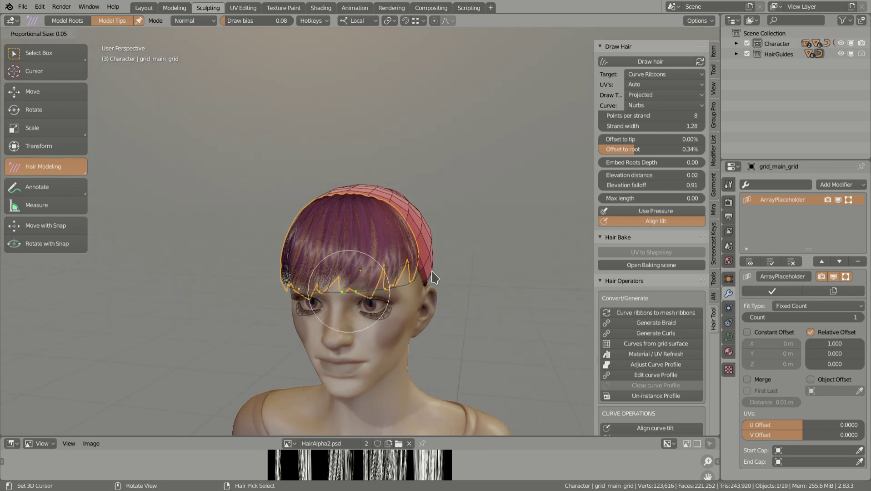
pyautogui.click(362, 291)
pyautogui.press('g')
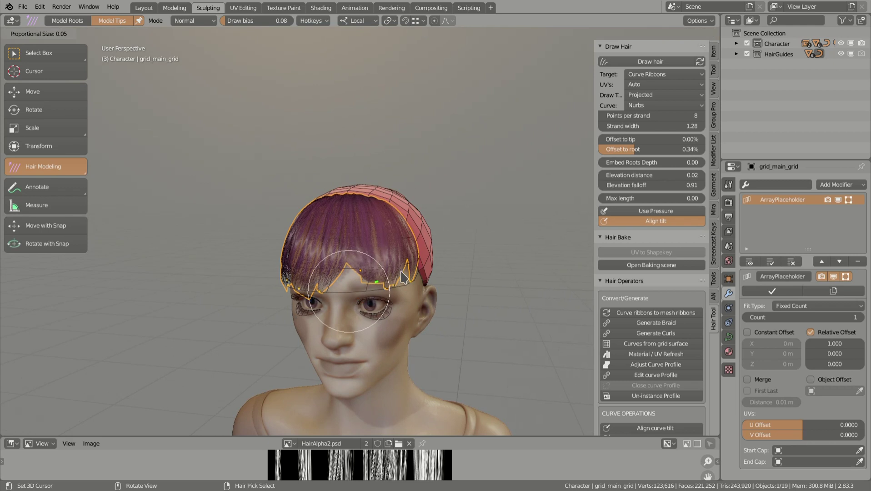
pyautogui.click(389, 278)
# - Switch the hair modeling mode to Chain and reshape a strand near the middle of the fringe
pyautogui.click(193, 20)
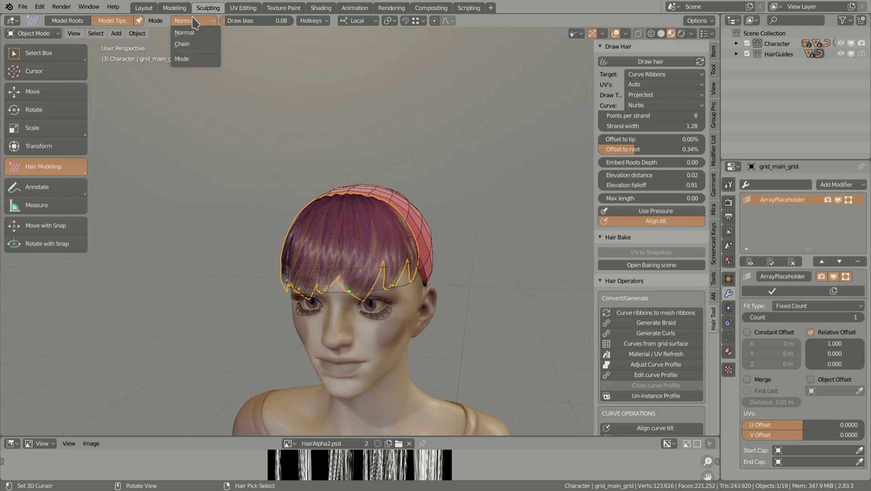
pyautogui.click(194, 42)
pyautogui.moveTo(309, 173); pyautogui.dragTo(384, 142, button='middle')
pyautogui.moveTo(397, 175); pyautogui.dragTo(362, 166)
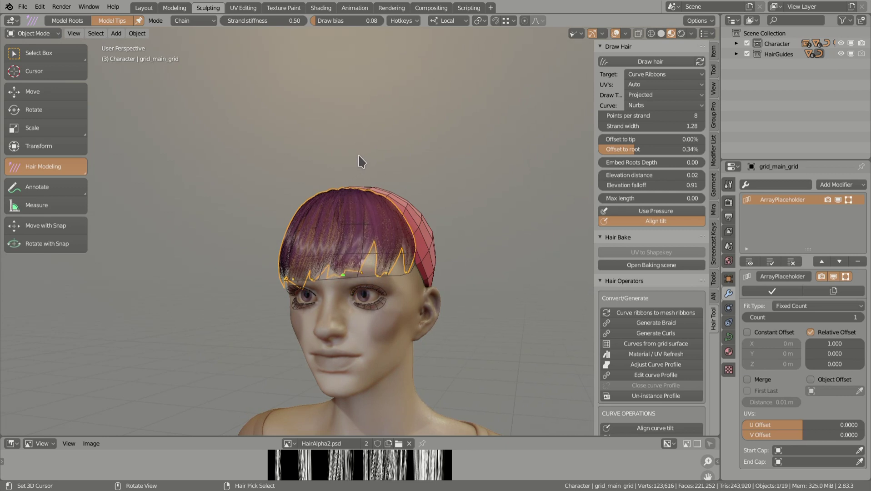
pyautogui.moveTo(366, 200); pyautogui.dragTo(395, 246, button='middle')
pyautogui.hotkey('ctrl', 'z')
pyautogui.moveTo(373, 231); pyautogui.dragTo(368, 245)
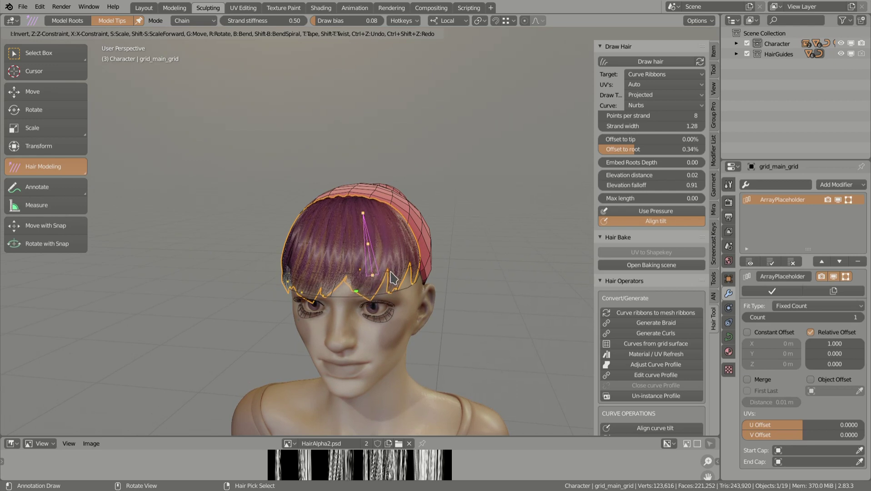
pyautogui.moveTo(389, 274); pyautogui.dragTo(376, 281)
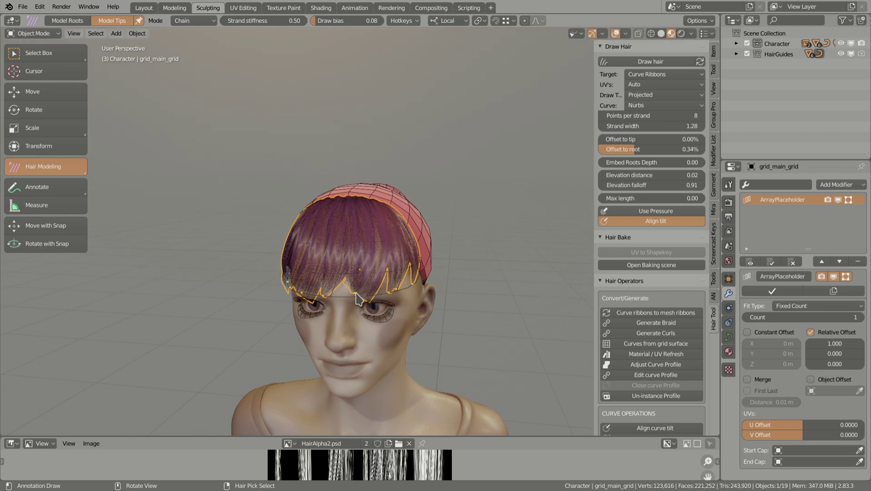
# - Scale the radius of the selected strand tips on both sides of the fringe
pyautogui.hotkey('alt', 's')
pyautogui.click(400, 282)
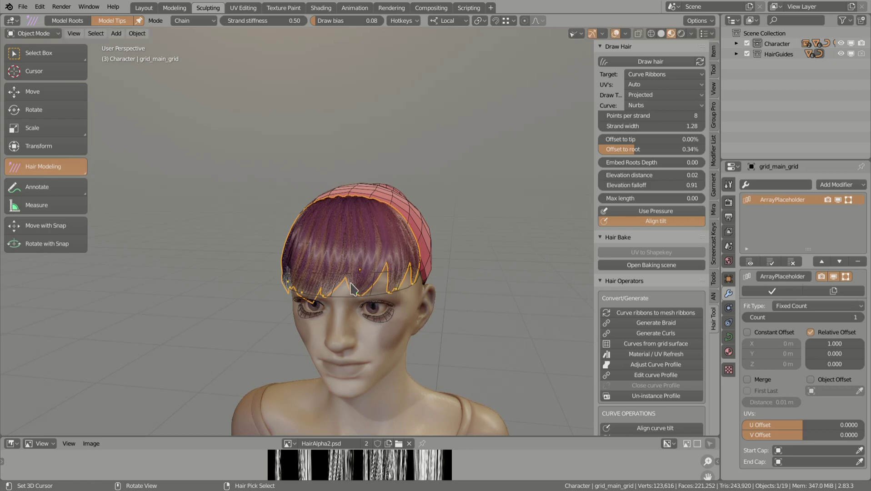
pyautogui.moveTo(400, 282); pyautogui.dragTo(383, 297, button='middle')
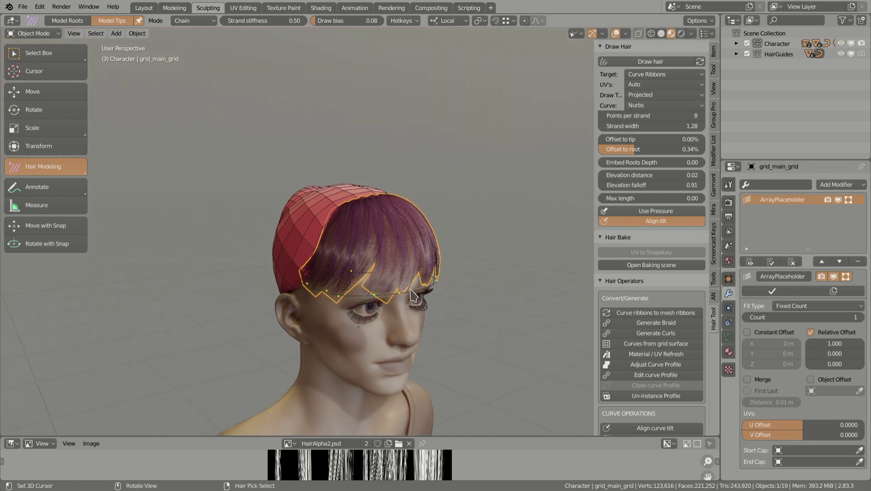
pyautogui.press('g')
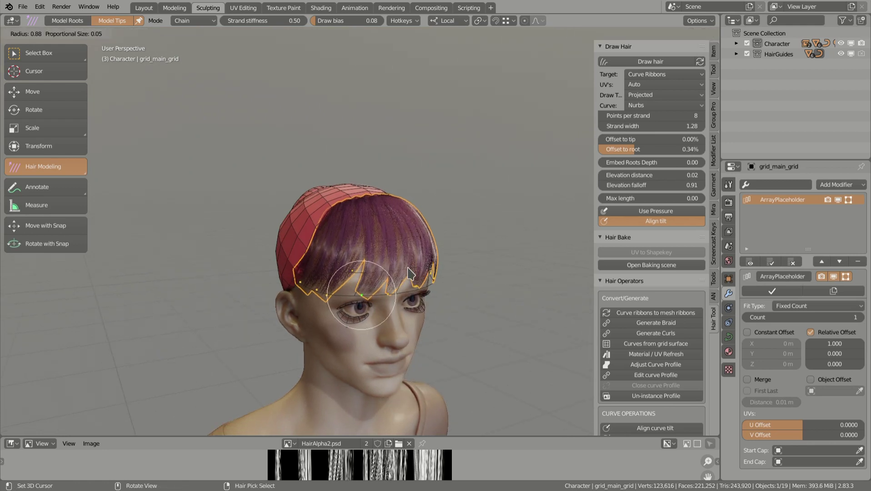
pyautogui.click(405, 273)
# - Generate hair curves from the scalp grid surface with Generate Ribbons and Align tilt enabled
pyautogui.moveTo(404, 273)
pyautogui.mouseDown(button='middle')
pyautogui.moveTo(441, 296)
pyautogui.moveTo(432, 243)
pyautogui.moveTo(423, 252)
pyautogui.moveTo(451, 226)
pyautogui.moveTo(430, 257)
pyautogui.moveTo(402, 235)
pyautogui.moveTo(410, 254)
pyautogui.moveTo(396, 264)
pyautogui.mouseUp(button='middle')
pyautogui.click(422, 251)
pyautogui.hotkey('ctrl', 'shift', 'h')
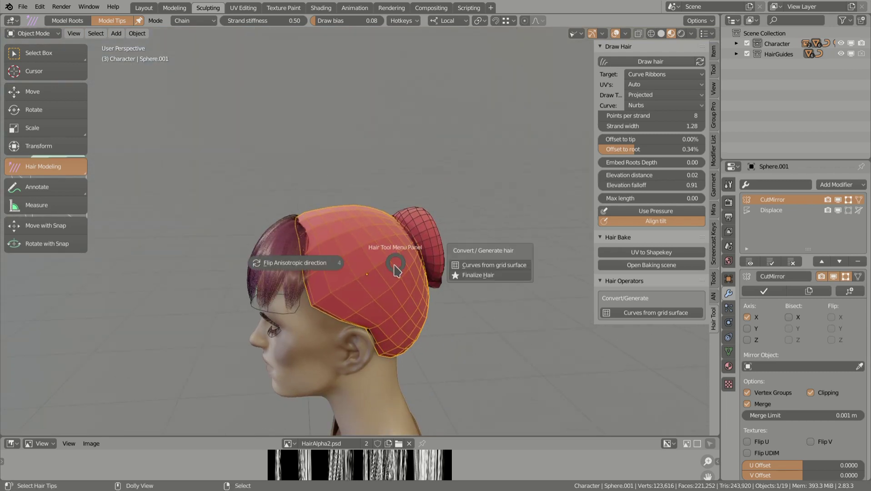
pyautogui.click(463, 266)
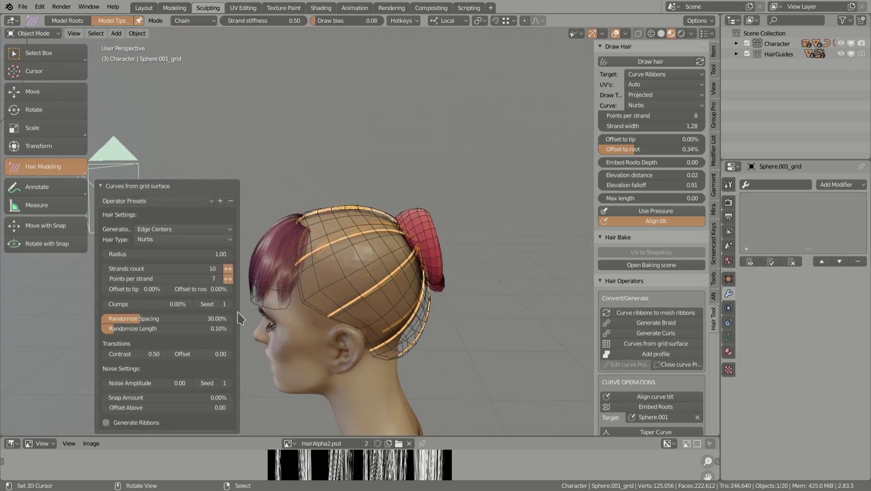
pyautogui.click(122, 427)
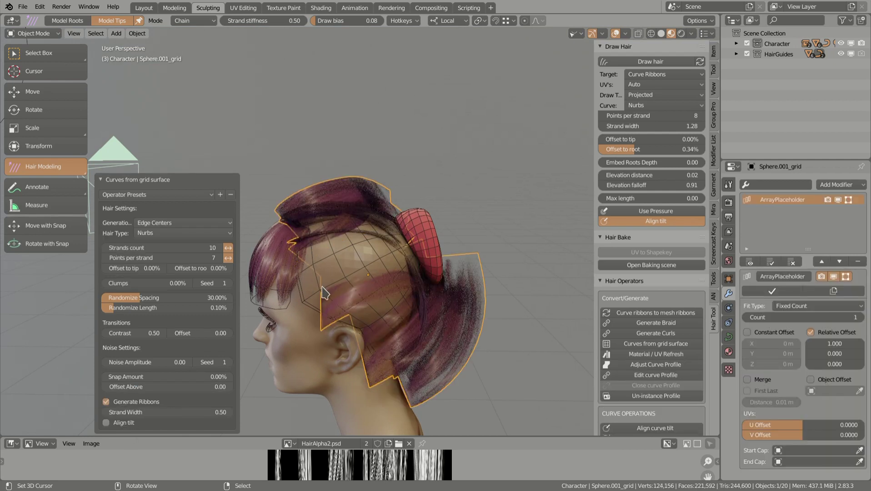
pyautogui.click(123, 425)
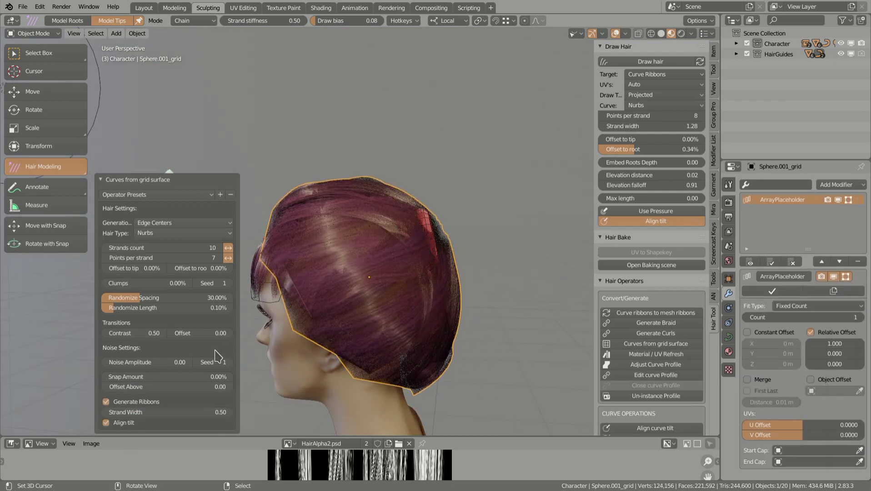
# - Set the scalp hair's strand width to 0.11 and its strands count to 27
pyautogui.moveTo(167, 412); pyautogui.dragTo(128, 412)
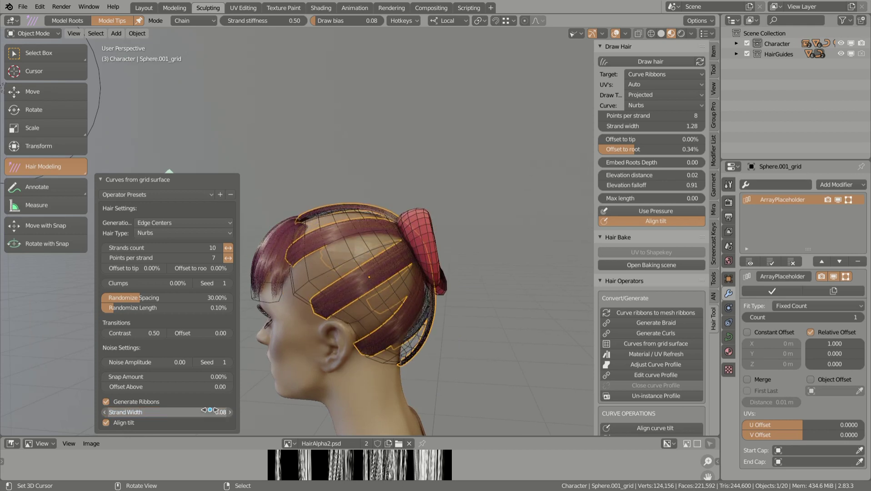
pyautogui.click(230, 412)
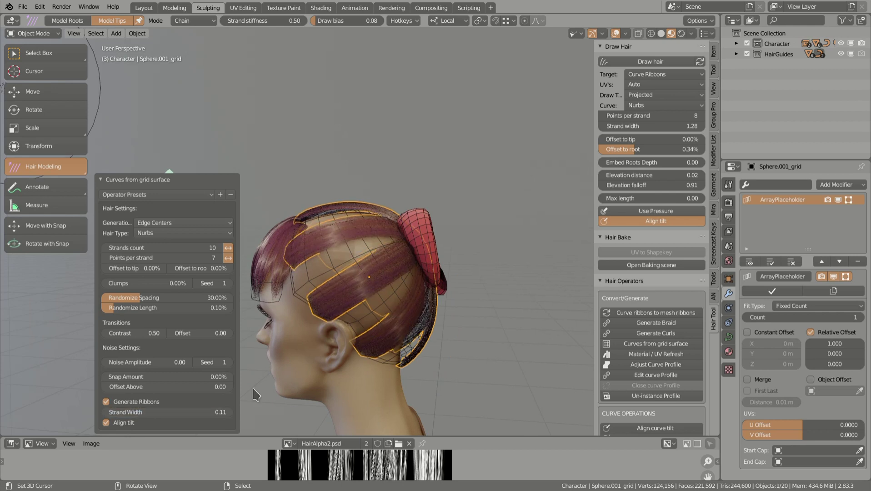
pyautogui.moveTo(297, 341); pyautogui.dragTo(325, 247, button='middle')
pyautogui.click(182, 247)
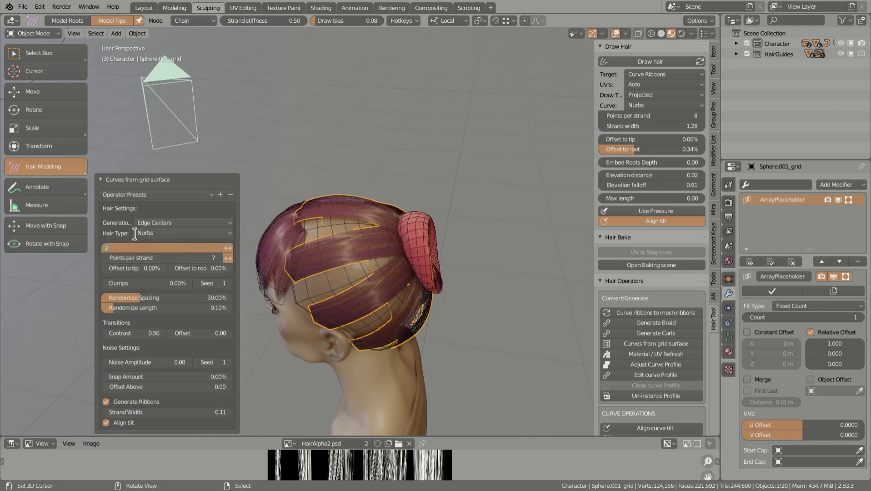
pyautogui.press('Return')
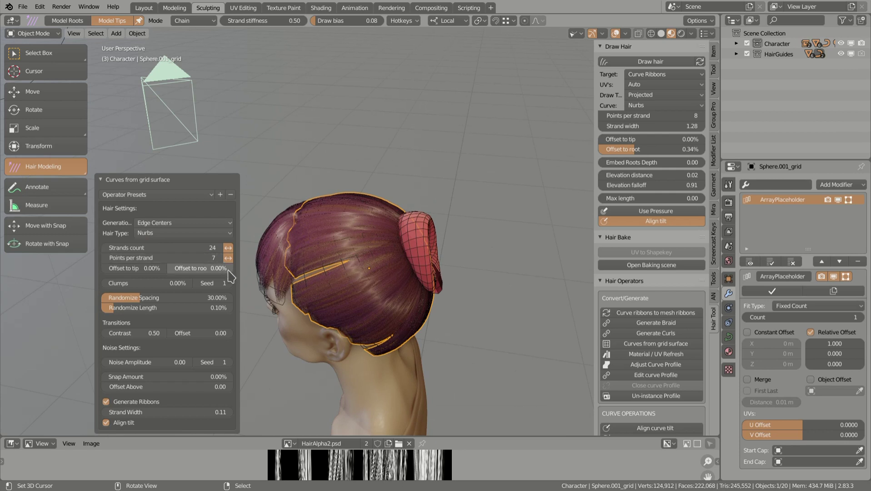
pyautogui.click(219, 249)
pyautogui.click(218, 249)
pyautogui.click(218, 249)
pyautogui.moveTo(385, 253); pyautogui.dragTo(375, 268, button='middle')
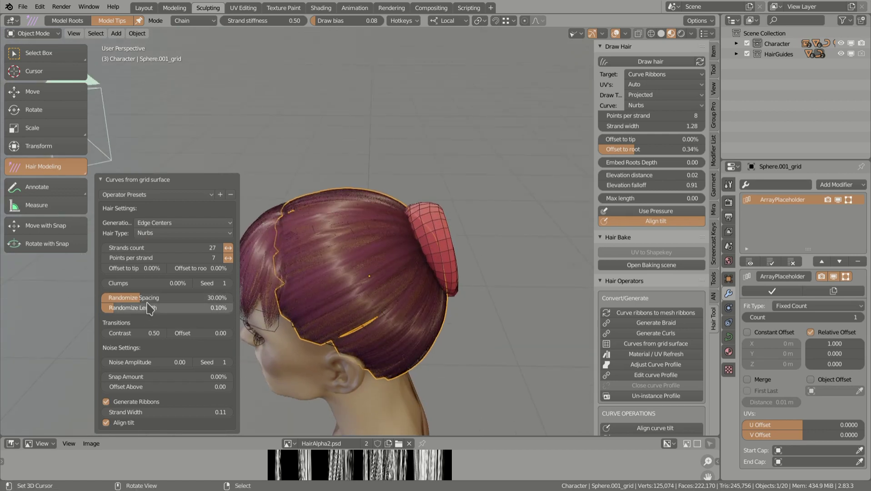
# - Try several spacing randomizations on the scalp hair and set Randomize Spacing to 26.96%
pyautogui.moveTo(141, 295); pyautogui.dragTo(104, 303)
pyautogui.moveTo(314, 272); pyautogui.dragTo(359, 254, button='middle')
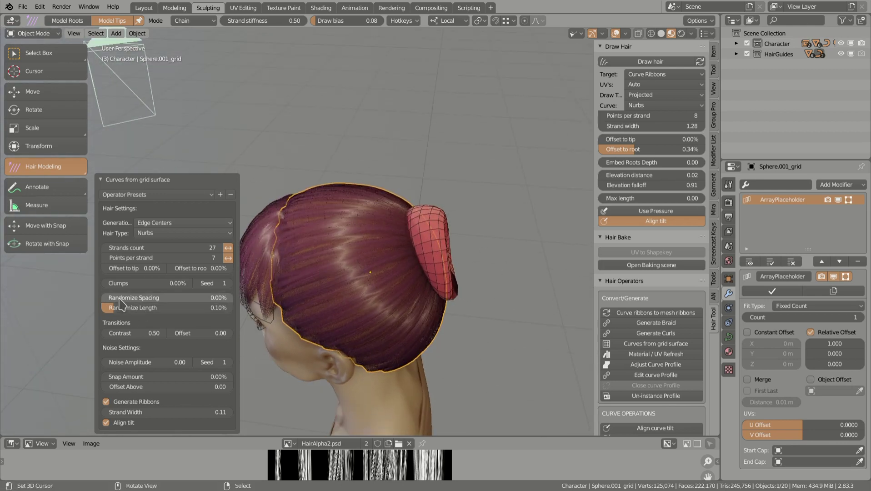
pyautogui.moveTo(128, 297); pyautogui.dragTo(170, 297)
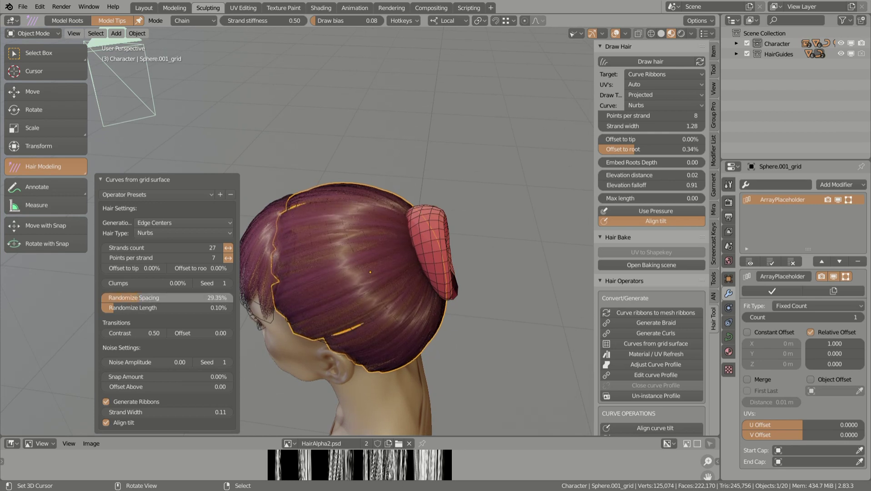
pyautogui.moveTo(140, 299); pyautogui.dragTo(198, 299)
pyautogui.moveTo(380, 327); pyautogui.dragTo(347, 324, button='middle')
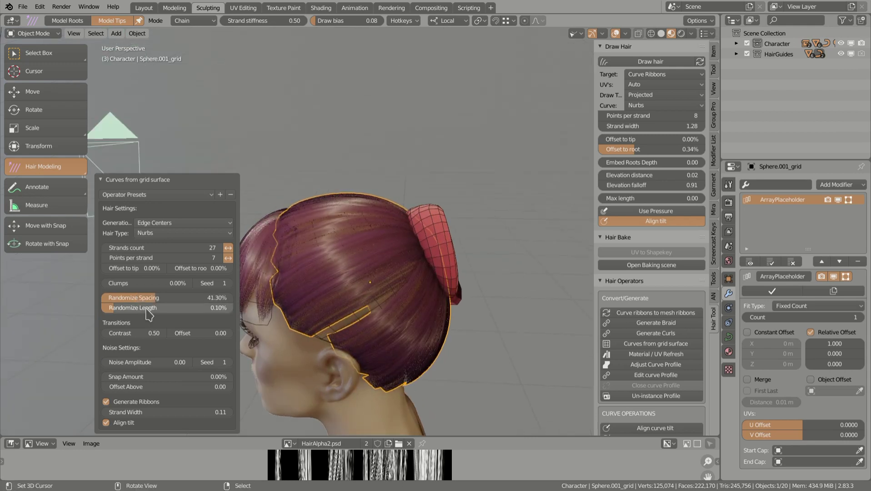
pyautogui.moveTo(154, 297); pyautogui.dragTo(136, 297)
pyautogui.moveTo(266, 297); pyautogui.dragTo(349, 283, button='middle')
# - Select the scalp guide mesh again and generate a second layer of hair curves from its grid surface
pyautogui.hotkey('ctrl', 'z')
pyautogui.hotkey('ctrl', 'z')
pyautogui.hotkey('ctrl', 'z')
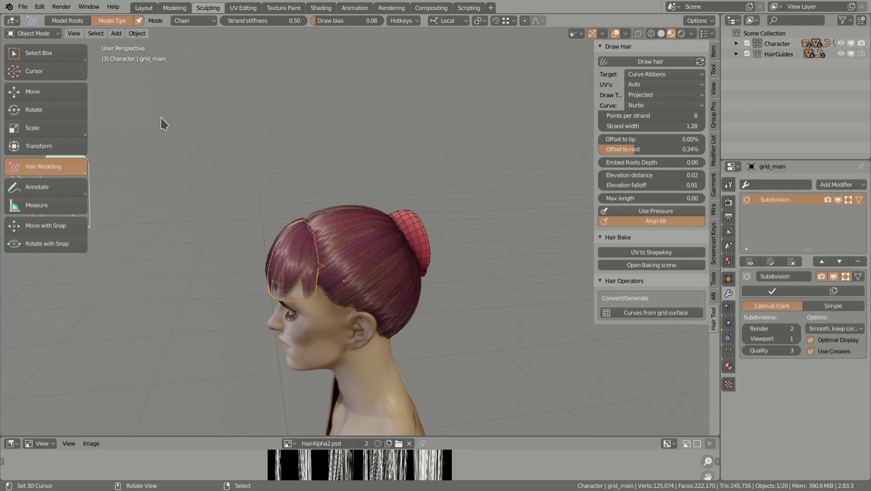
pyautogui.click(39, 53)
pyautogui.rightClick(329, 300)
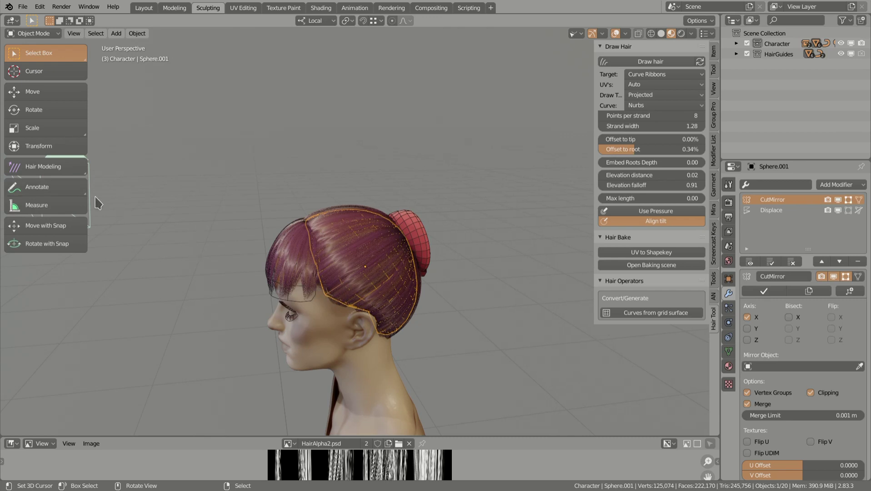
pyautogui.moveTo(361, 266); pyautogui.dragTo(417, 272, button='middle')
pyautogui.hotkey('ctrl', 'shift', 'h')
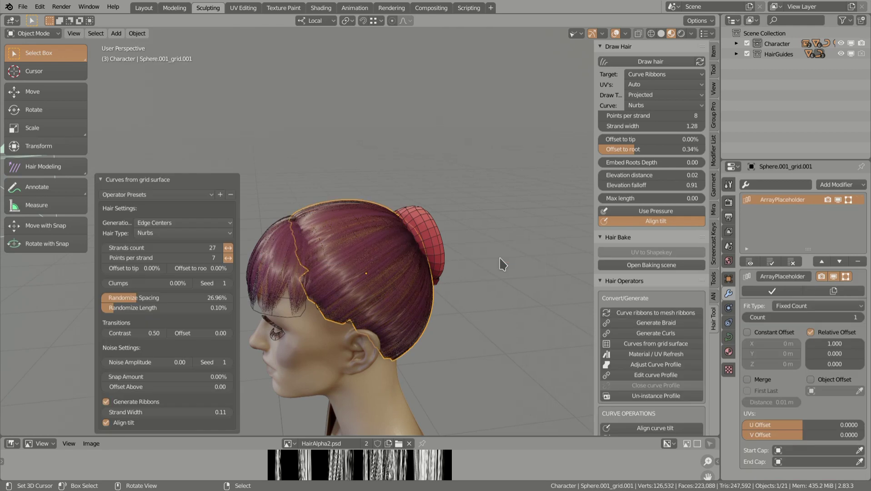
# - Set the second scalp layer's transition Offset to 0.63 and its Offset Above to 0.03
pyautogui.moveTo(375, 295); pyautogui.dragTo(356, 221, button='middle')
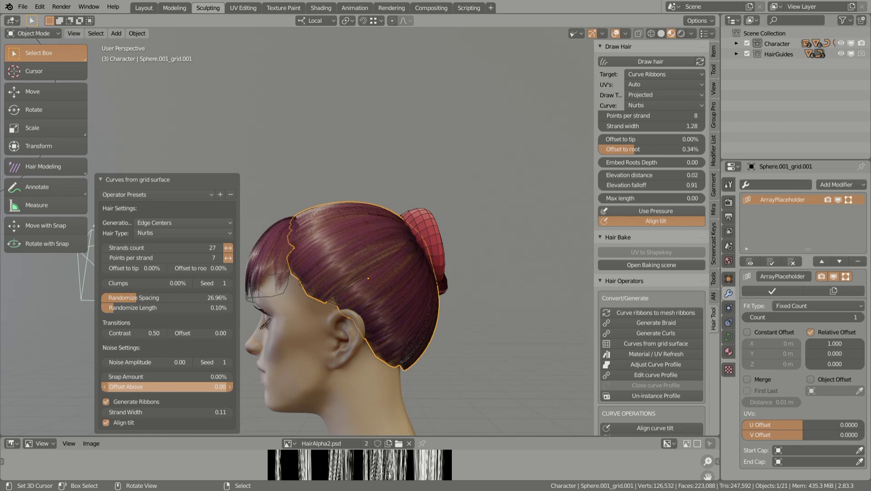
pyautogui.moveTo(167, 386); pyautogui.dragTo(200, 386)
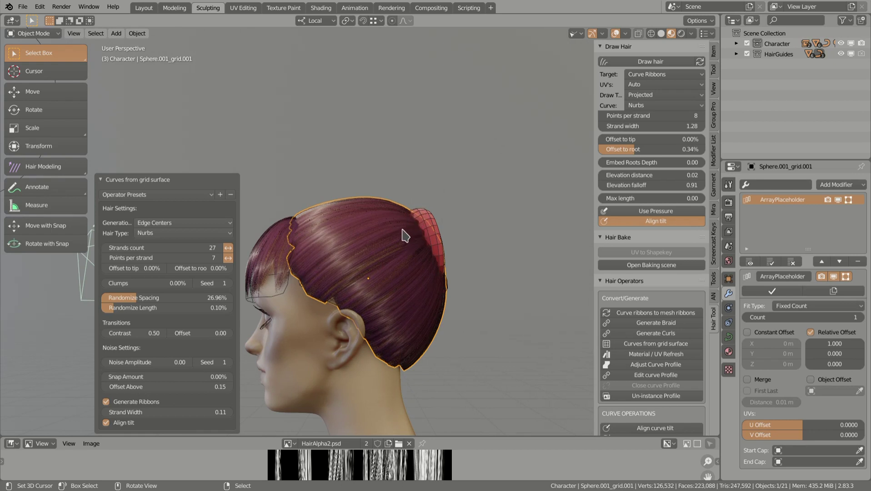
pyautogui.moveTo(316, 263); pyautogui.dragTo(317, 287, button='middle')
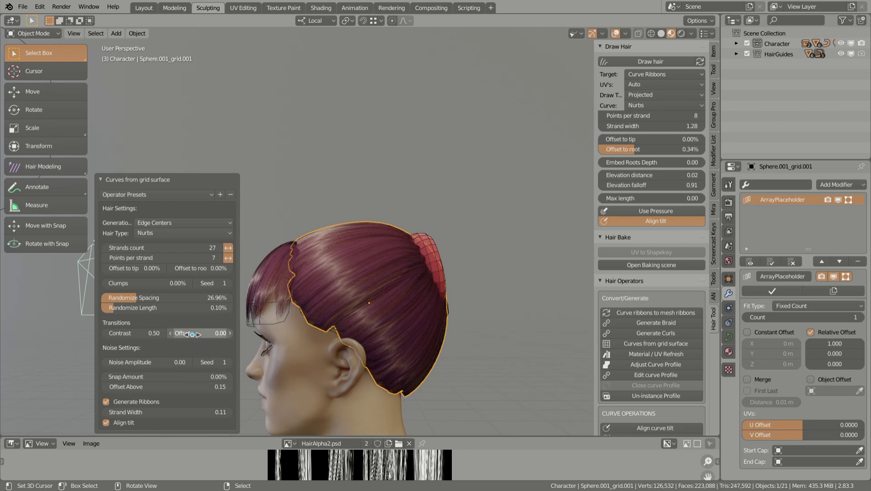
pyautogui.moveTo(192, 334); pyautogui.dragTo(320, 331)
pyautogui.moveTo(320, 331); pyautogui.dragTo(330, 286, button='middle')
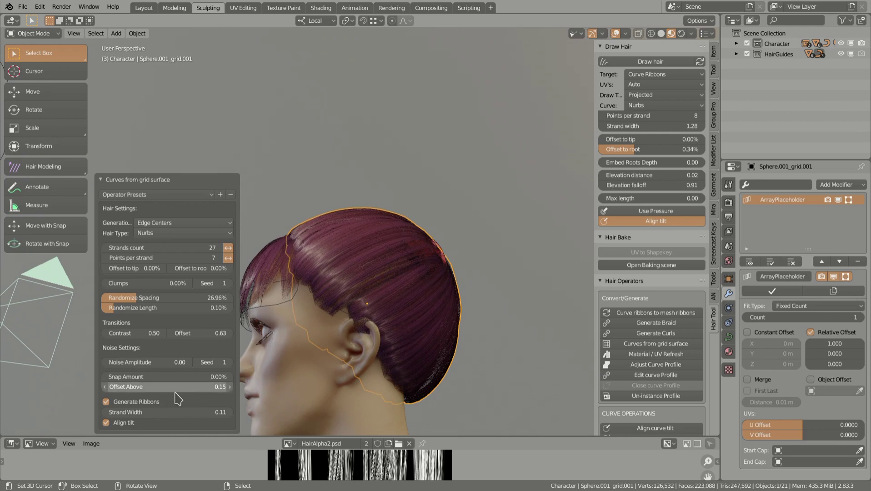
pyautogui.click(143, 386)
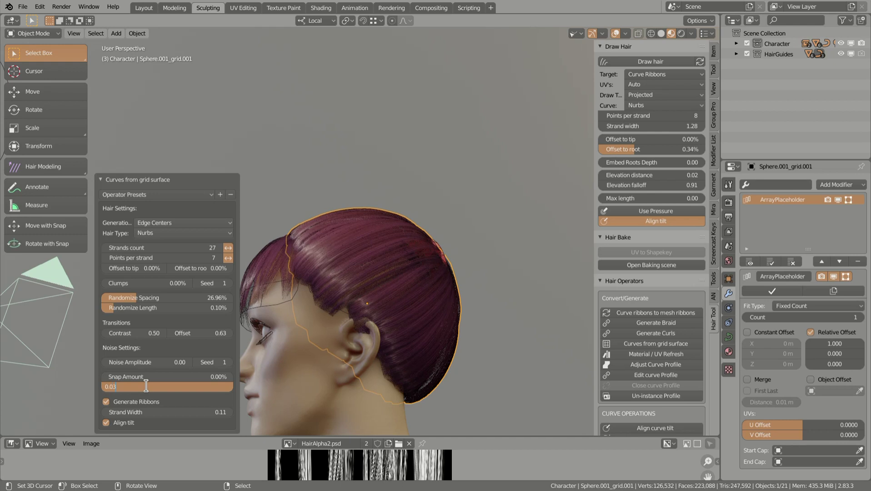
pyautogui.press('Return')
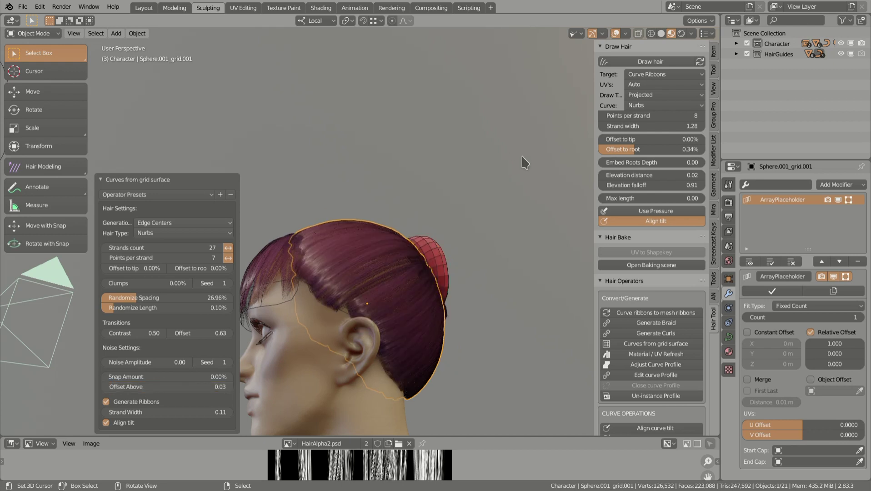
# - Switch the viewport to solid shading to show the strand shapes on the scalp
pyautogui.moveTo(523, 150); pyautogui.dragTo(454, 238, button='middle')
pyautogui.click(661, 33)
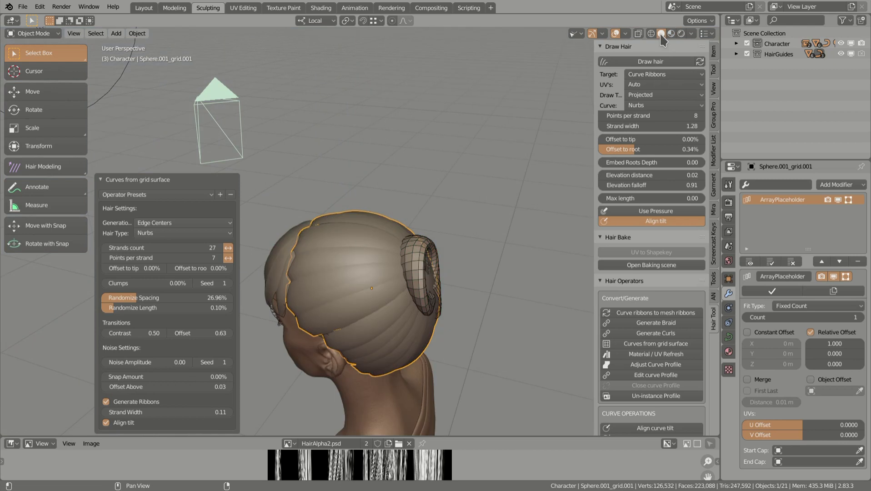
pyautogui.moveTo(478, 191)
pyautogui.mouseDown(button='middle')
pyautogui.moveTo(362, 273)
pyautogui.moveTo(388, 206)
pyautogui.moveTo(363, 197)
pyautogui.moveTo(322, 247)
pyautogui.mouseUp(button='middle')
# - Set the second scalp layer's strands count to 18, noise seed to 2 and strand width to 0.14
pyautogui.doubleClick(109, 247)
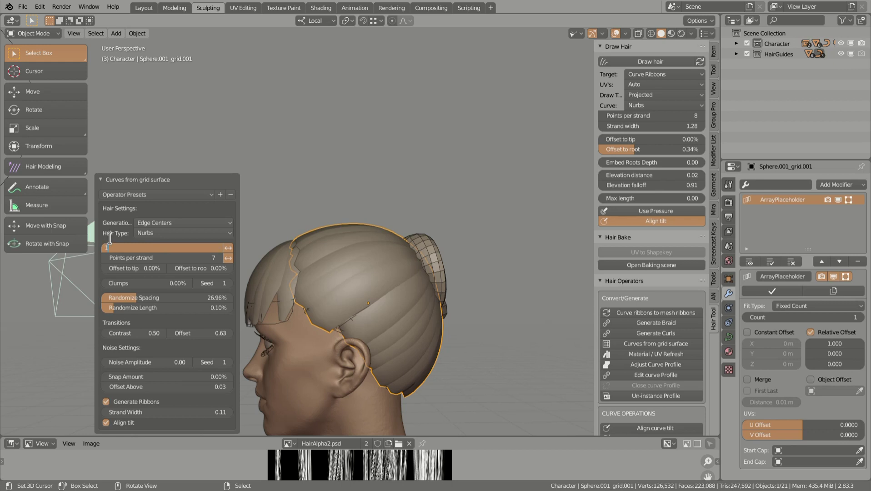
pyautogui.write('18')
pyautogui.press('Return')
pyautogui.moveTo(370, 278); pyautogui.dragTo(363, 352, button='middle')
pyautogui.click(229, 362)
pyautogui.click(230, 412)
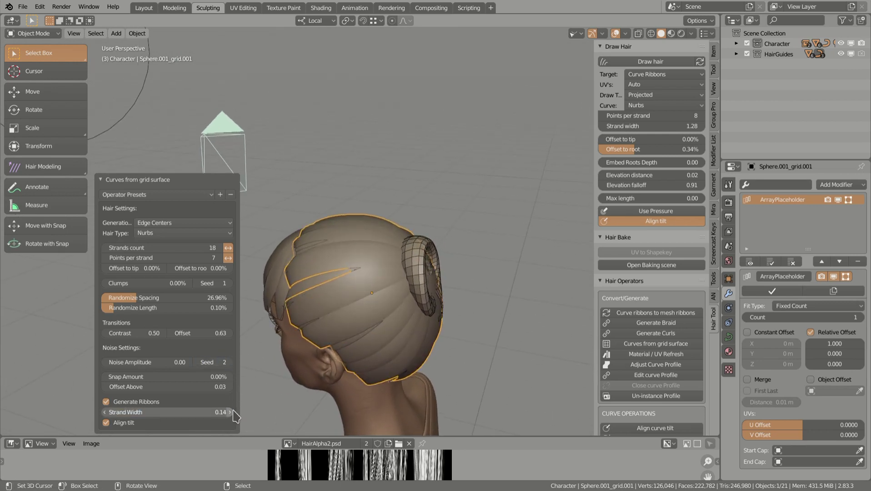
# - Select the outer scalp hair layer, switch Hair Modeling to Model Roots and select all its strand roots
pyautogui.moveTo(282, 384); pyautogui.dragTo(362, 279, button='middle')
pyautogui.moveTo(379, 319); pyautogui.dragTo(350, 331, button='middle')
pyautogui.moveTo(385, 378); pyautogui.dragTo(404, 285, button='middle')
pyautogui.click(369, 314)
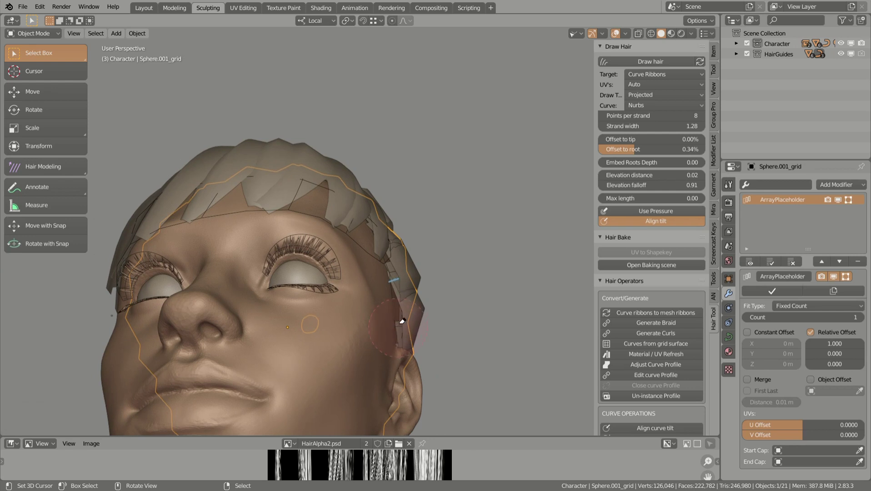
pyautogui.moveTo(404, 279); pyautogui.dragTo(387, 290, button='middle')
pyautogui.click(369, 311)
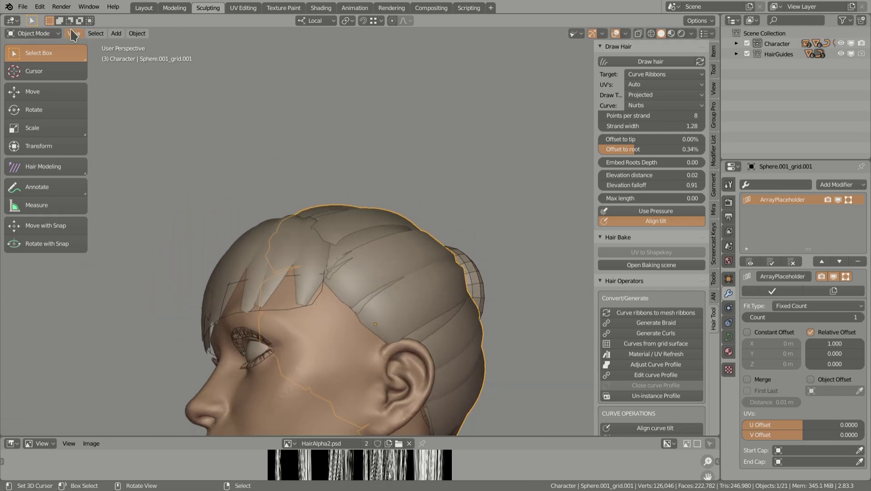
pyautogui.click(54, 168)
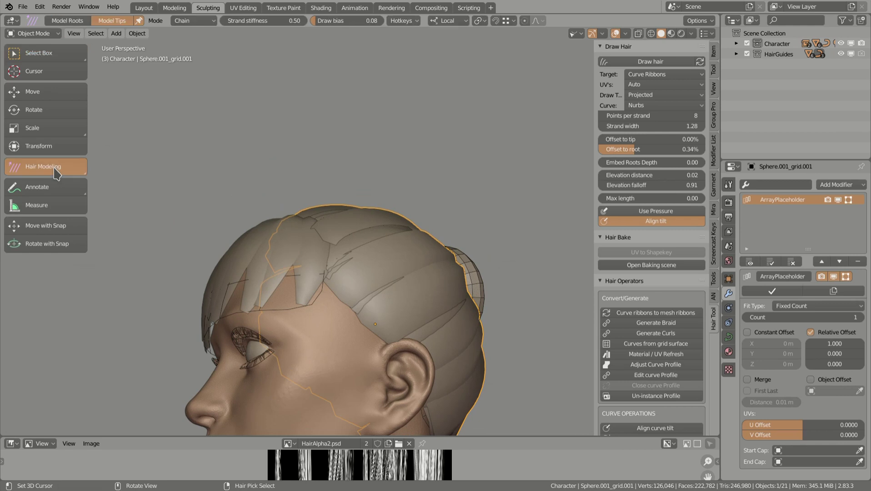
pyautogui.click(77, 22)
pyautogui.press('a')
pyautogui.scroll(-1, 334, 232)
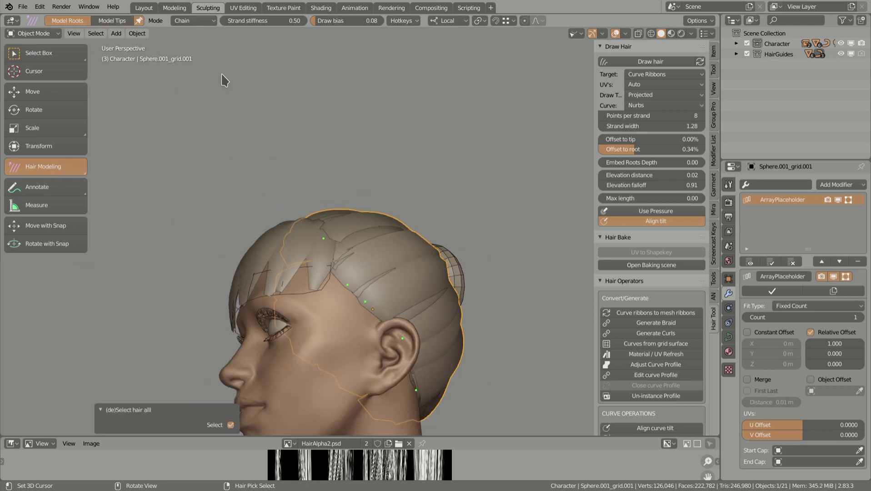
# - Examine the hairline around the face and ear from the side, the front and close up
pyautogui.click(193, 20)
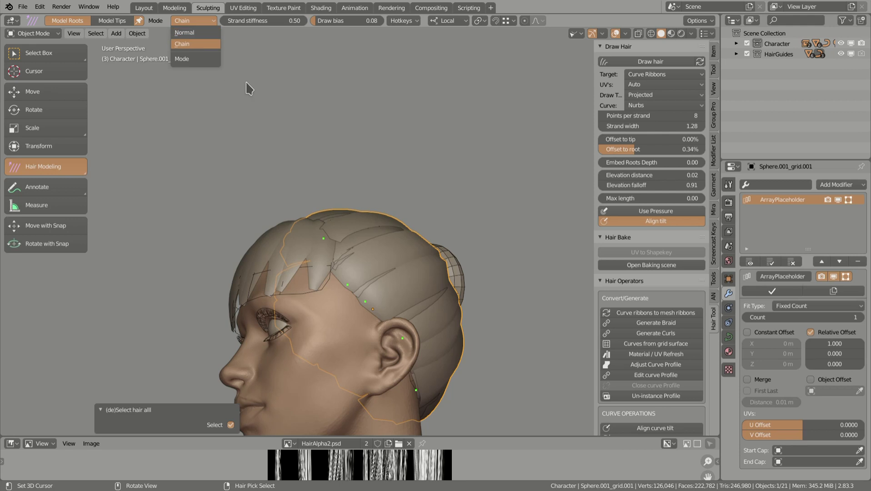
pyautogui.moveTo(477, 284); pyautogui.dragTo(507, 231, button='middle')
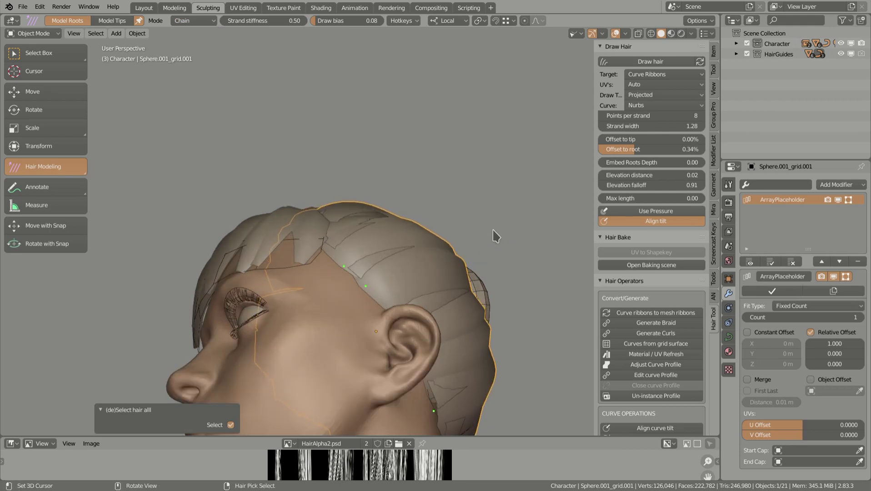
pyautogui.moveTo(421, 248); pyautogui.dragTo(386, 299, button='middle')
pyautogui.moveTo(448, 275); pyautogui.dragTo(378, 258, button='middle')
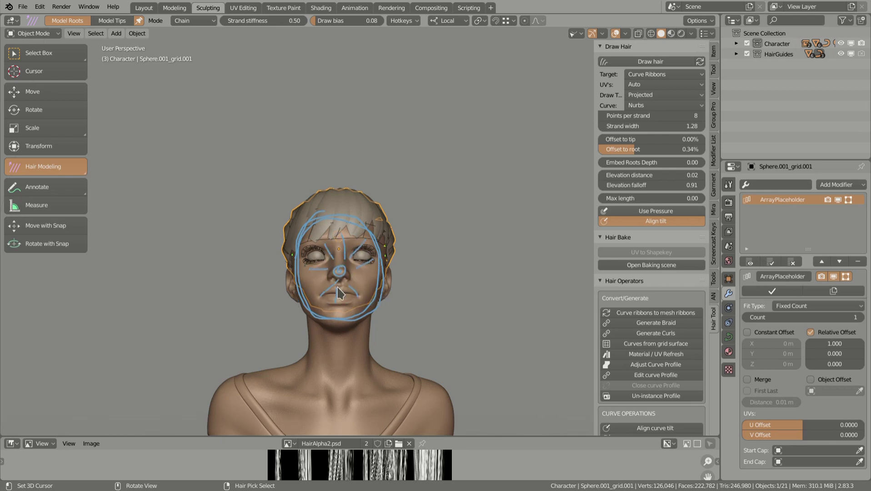
pyautogui.press('w')
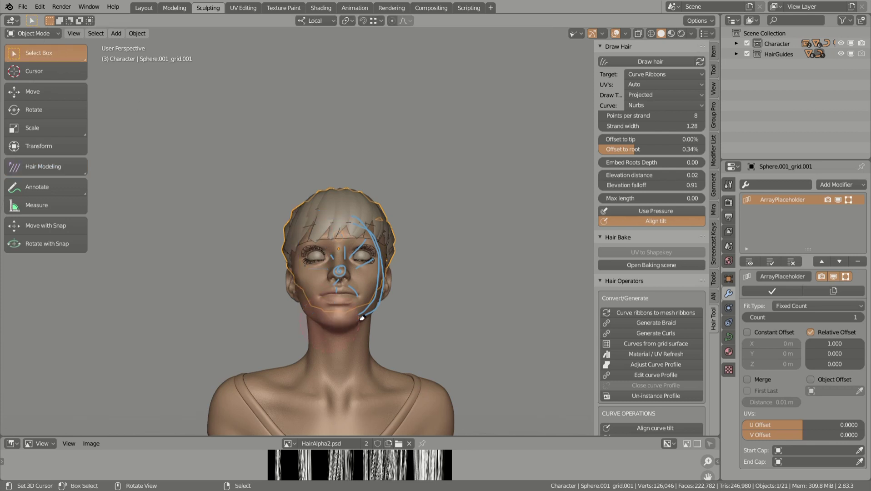
pyautogui.moveTo(449, 272); pyautogui.dragTo(420, 291, button='middle')
pyautogui.scroll(4, 353, 288)
pyautogui.scroll(-1, 359, 282)
pyautogui.scroll(8, 422, 291)
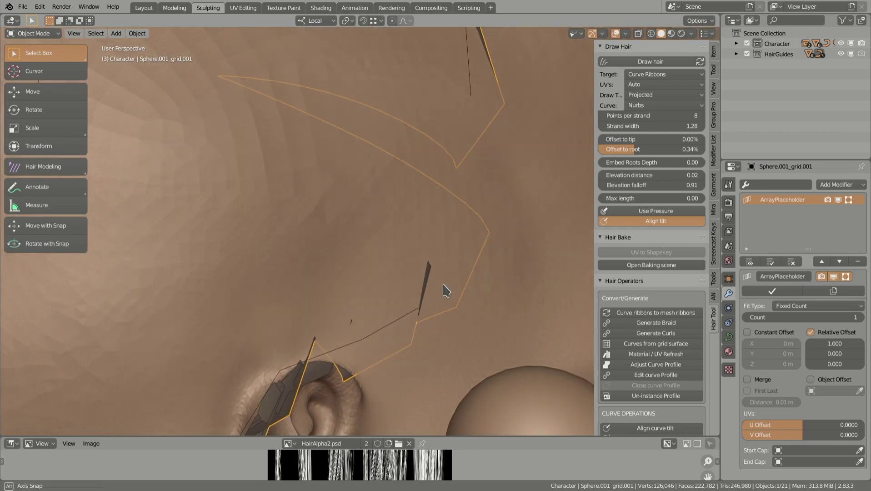
pyautogui.scroll(-8, 445, 290)
pyautogui.moveTo(344, 301); pyautogui.dragTo(380, 283, button='middle')
# - Switch Hair Modeling to Model Tips and select all strand tips of the outer scalp layer
pyautogui.click(58, 169)
pyautogui.click(110, 21)
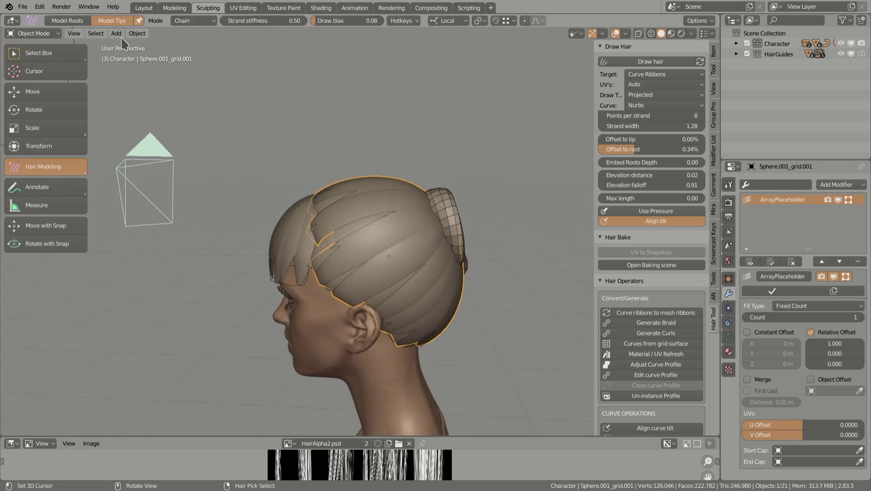
pyautogui.moveTo(407, 207); pyautogui.dragTo(432, 248, button='middle')
pyautogui.press('a')
# - Hide the outer scalp hair layer and select the inner one
pyautogui.click(66, 54)
pyautogui.rightClick(354, 281)
pyautogui.rightClick(352, 281)
pyautogui.moveTo(353, 280); pyautogui.dragTo(284, 259, button='middle')
pyautogui.press('h')
pyautogui.click(389, 272)
# - Try moving one whole strand of the inner layer off the side of the head in Edit Mode, and undo it
pyautogui.press('Tab')
pyautogui.rightClick(341, 268)
pyautogui.press('l')
pyautogui.press('g')
pyautogui.click(263, 273)
pyautogui.hotkey('ctrl', 'z')
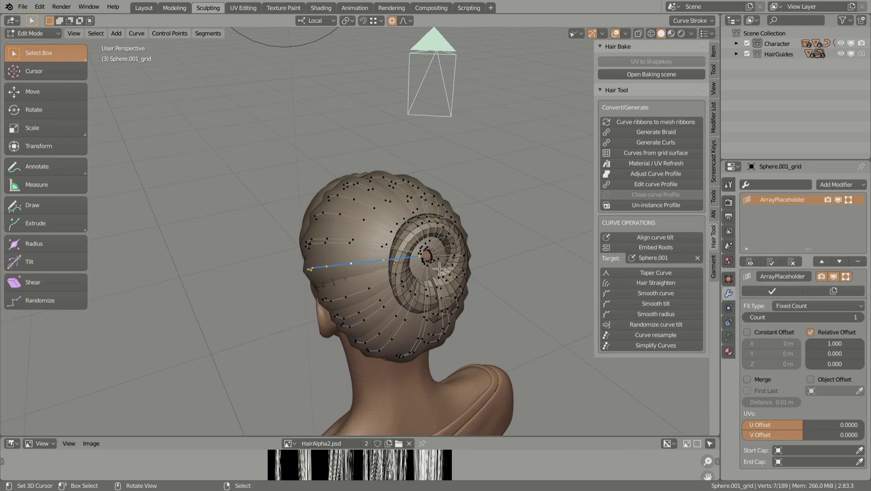
pyautogui.moveTo(429, 267); pyautogui.dragTo(392, 265, button='middle')
pyautogui.press('Tab')
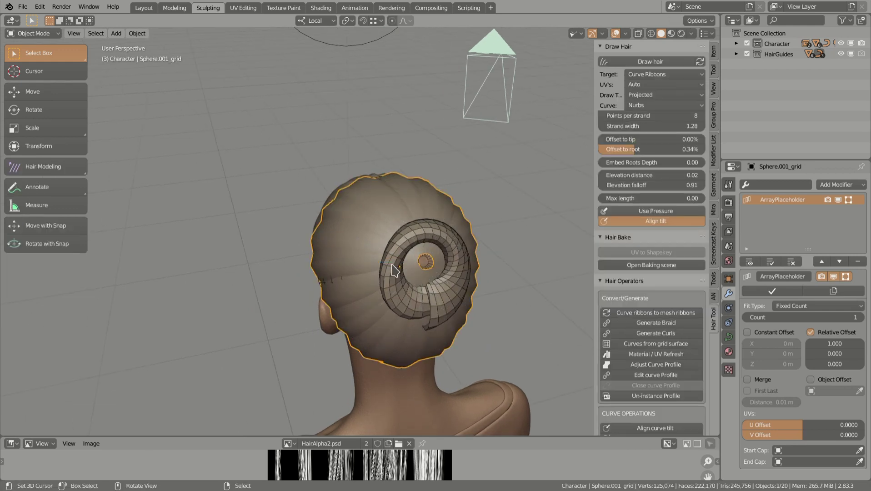
# - Scale the radius of all inner-layer strand tips at the bun centre to 0.12 with a proportional size of 0.10
pyautogui.click(41, 169)
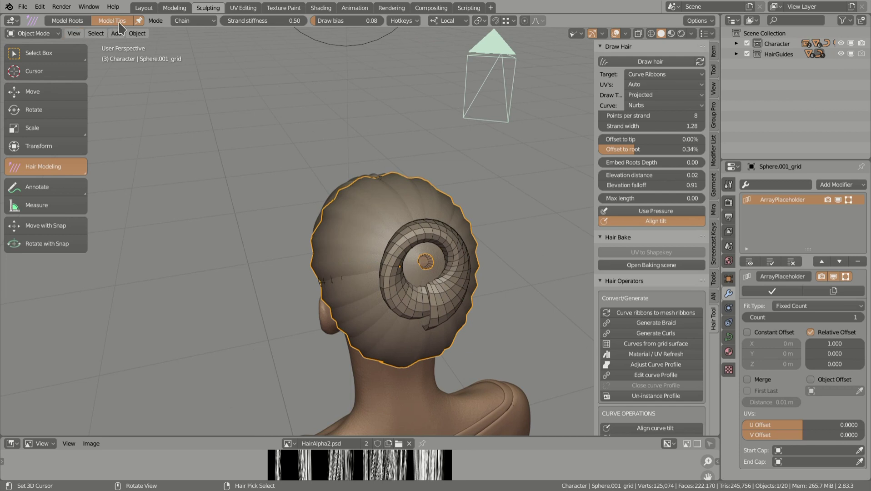
pyautogui.rightClick(425, 274)
pyautogui.moveTo(428, 264); pyautogui.dragTo(521, 119, button='middle')
pyautogui.hotkey('alt', 's')
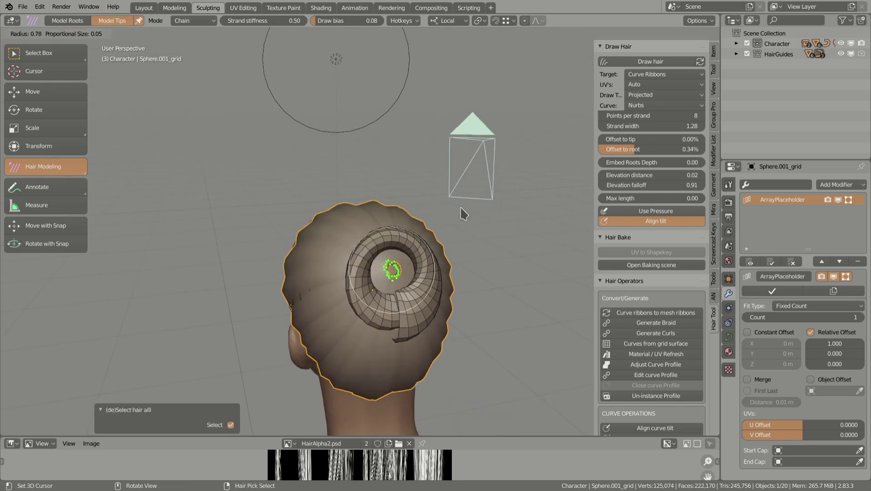
pyautogui.scroll(4, 401, 255)
pyautogui.scroll(-11, 402, 257)
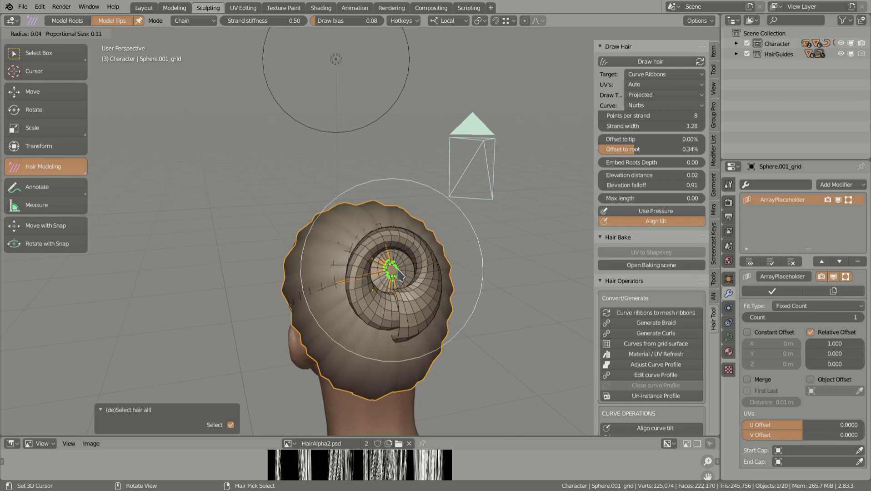
pyautogui.scroll(2, 407, 272)
pyautogui.scroll(-6, 409, 272)
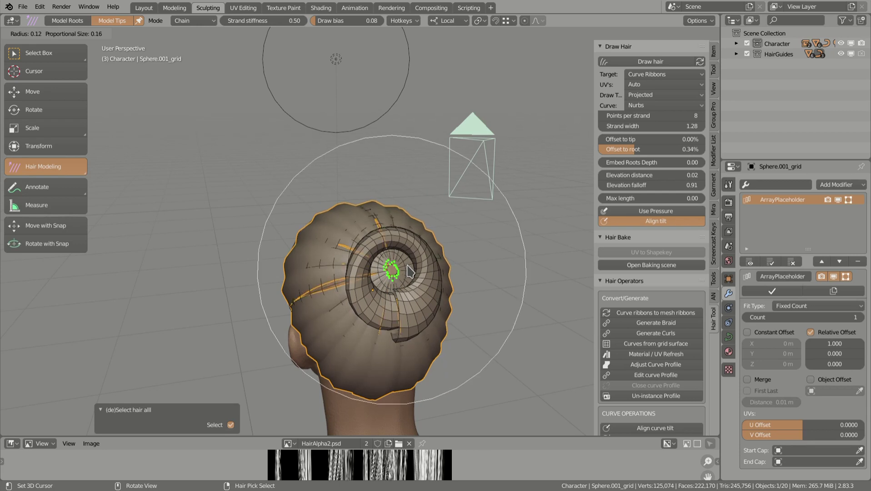
pyautogui.scroll(5, 411, 272)
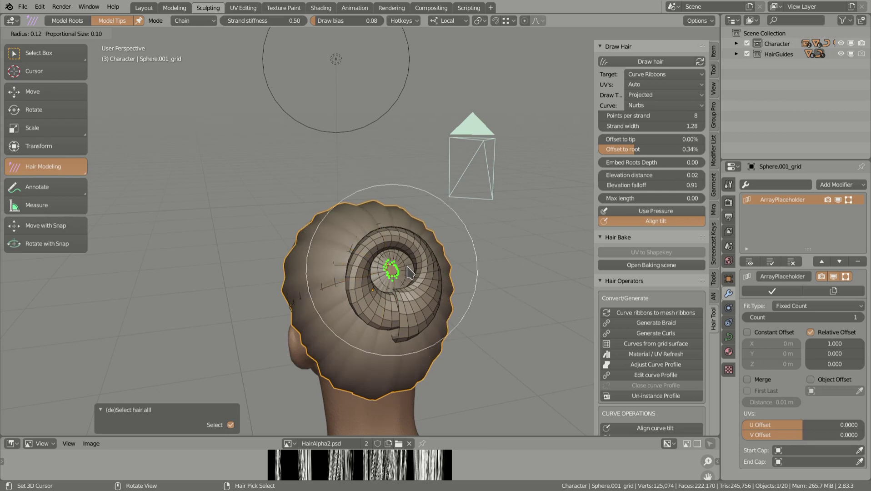
pyautogui.click(410, 272)
# - Try pulling the tapered side strand away from the head in Edit Mode, and undo the move
pyautogui.moveTo(411, 272); pyautogui.dragTo(390, 283, button='middle')
pyautogui.press('Tab')
pyautogui.press('g')
pyautogui.click(260, 262)
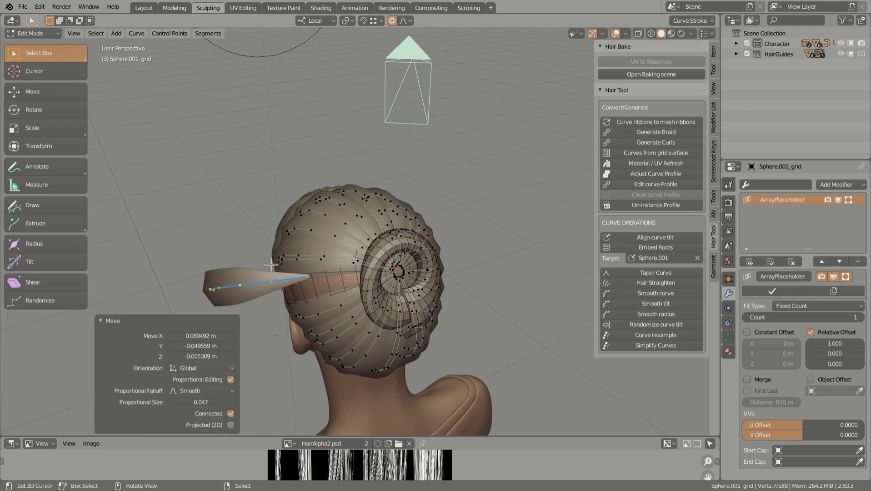
pyautogui.hotkey('ctrl', 'z')
pyautogui.hotkey('ctrl', 'z')
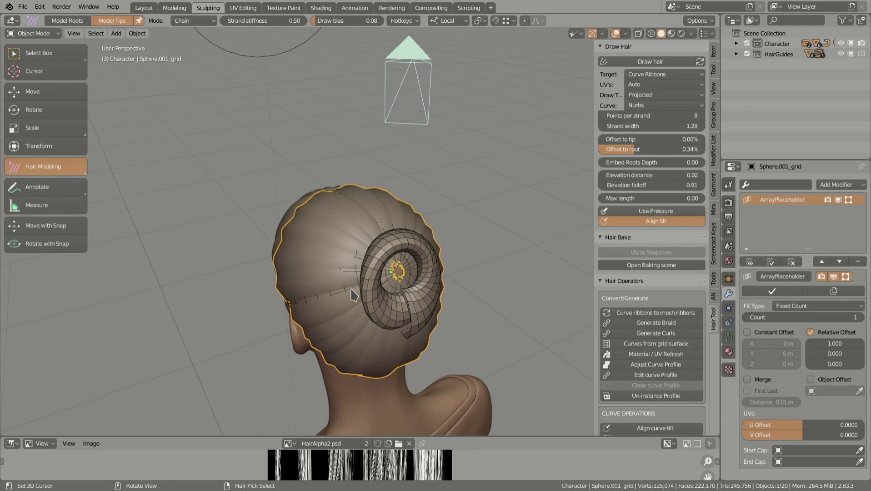
# - Unhide the outer scalp hair layer
pyautogui.hotkey('alt', 'h')
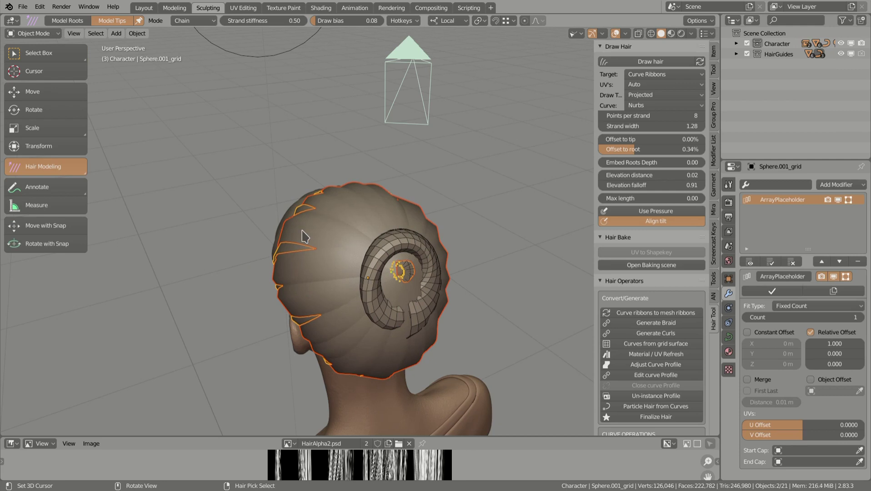
# - Scale the radius of the outer scalp layer's strand tips at the bun centre to about 0.36 with a proportional size of 0.10
pyautogui.keyDown('ctrl'); pyautogui.rightClick(317, 235); pyautogui.keyUp('ctrl')
pyautogui.moveTo(319, 235); pyautogui.dragTo(341, 244, button='middle')
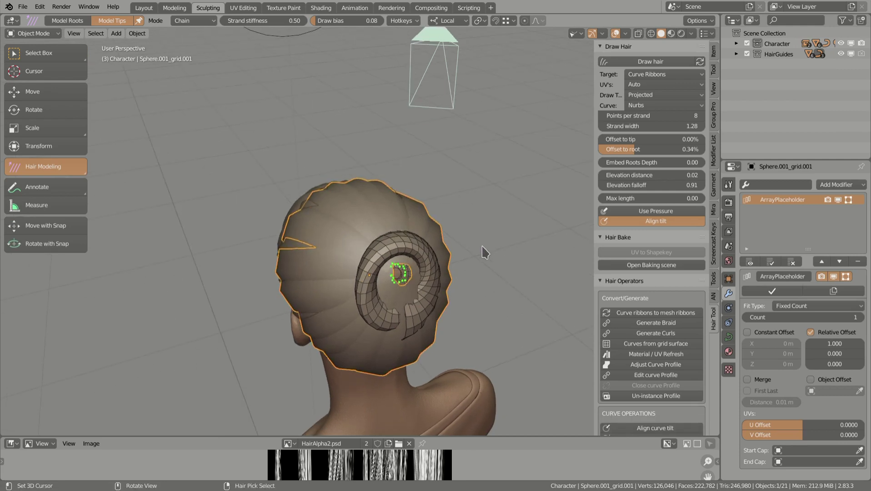
pyautogui.moveTo(491, 244); pyautogui.dragTo(503, 221, button='middle')
pyautogui.hotkey('alt', 's')
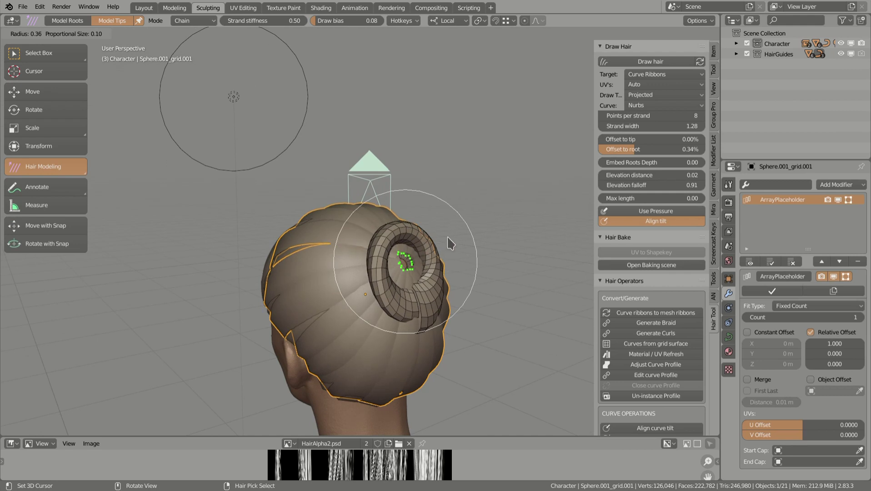
pyautogui.click(443, 251)
# - Switch the viewport shading to Material Preview and examine the outer hair layer from the side and back
pyautogui.moveTo(443, 251); pyautogui.dragTo(332, 277, button='middle')
pyautogui.click(670, 35)
pyautogui.moveTo(379, 258)
pyautogui.mouseDown(button='middle')
pyautogui.moveTo(383, 248)
pyautogui.moveTo(308, 273)
pyautogui.mouseUp(button='middle')
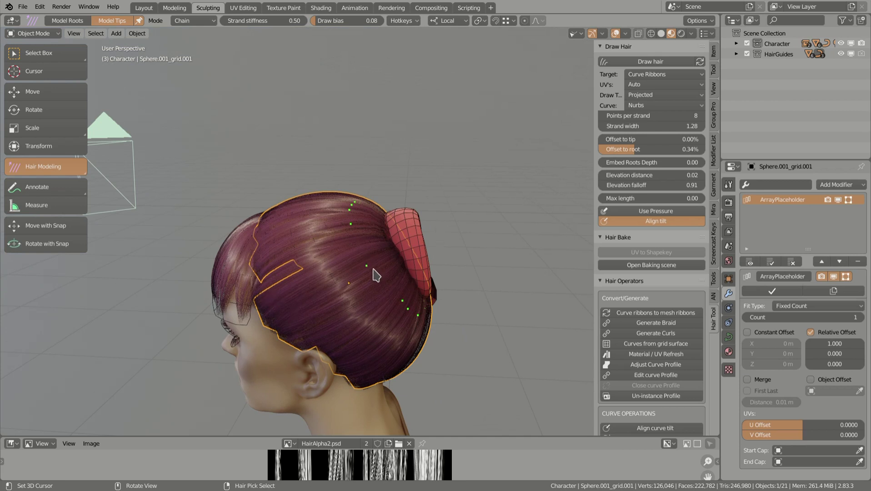
pyautogui.moveTo(372, 275); pyautogui.dragTo(411, 244, button='middle')
# - Set the hair modeling mode to Normal and rotate the outer layer's strand points around the bun with a proportional size of 0.13
pyautogui.click(192, 21)
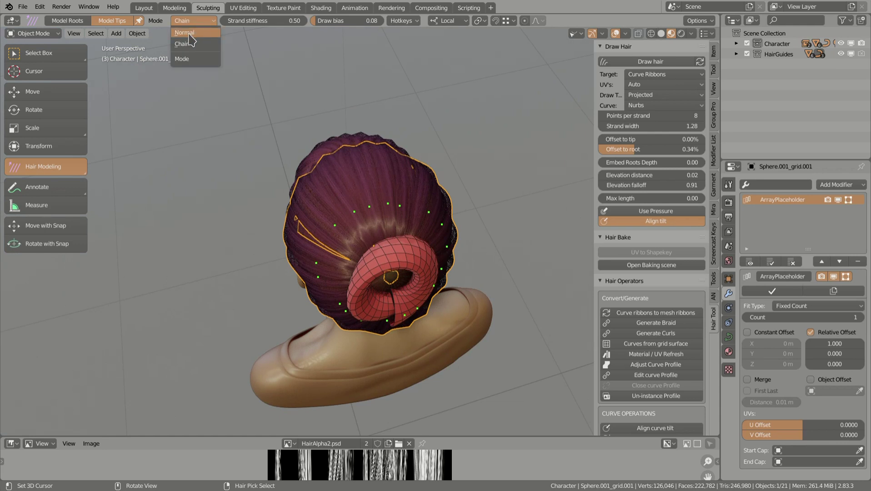
pyautogui.click(189, 34)
pyautogui.scroll(-2, 375, 218)
pyautogui.moveTo(373, 241); pyautogui.dragTo(383, 202, button='middle')
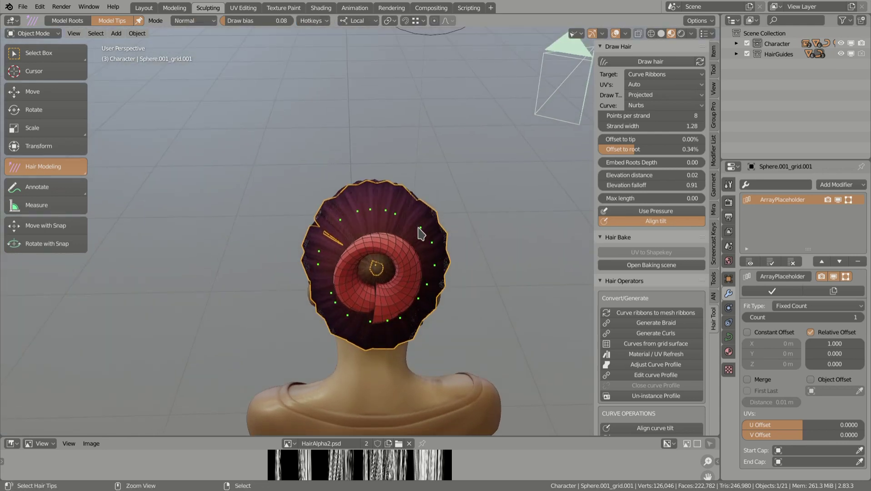
pyautogui.moveTo(425, 235); pyautogui.dragTo(453, 293, button='middle')
pyautogui.press('r')
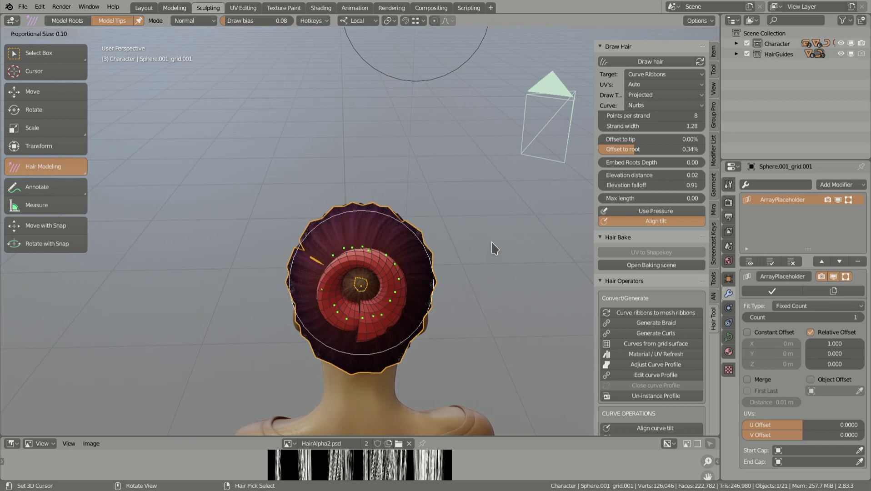
pyautogui.scroll(-1, 492, 243)
pyautogui.scroll(-2, 494, 248)
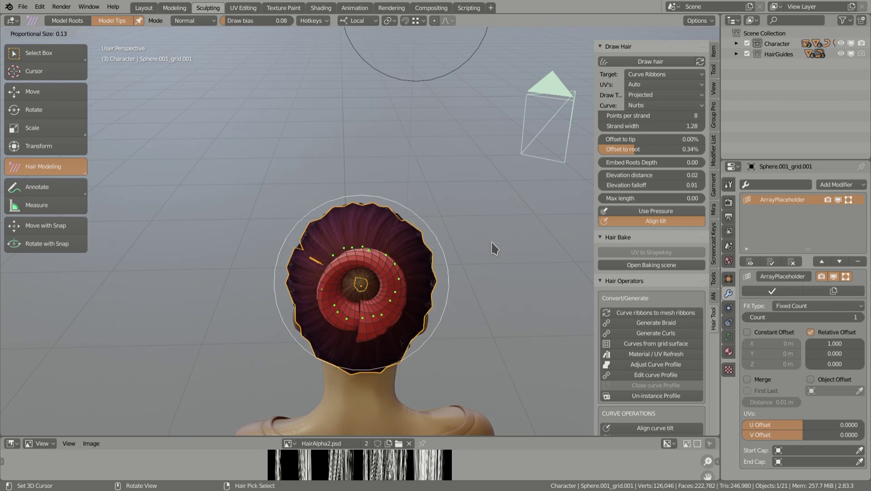
pyautogui.click(485, 208)
# - Examine the strands flowing into the bun, and switch from the Hair Modeling tool to Select Box
pyautogui.moveTo(381, 241); pyautogui.dragTo(316, 243, button='middle')
pyautogui.moveTo(378, 251); pyautogui.dragTo(308, 235, button='middle')
pyautogui.moveTo(397, 284); pyautogui.dragTo(319, 200, button='middle')
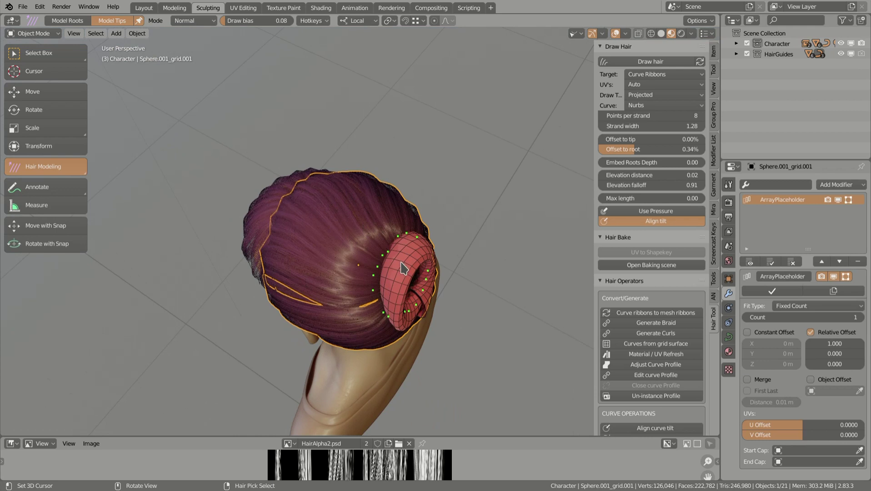
pyautogui.moveTo(339, 300); pyautogui.dragTo(336, 258, button='middle')
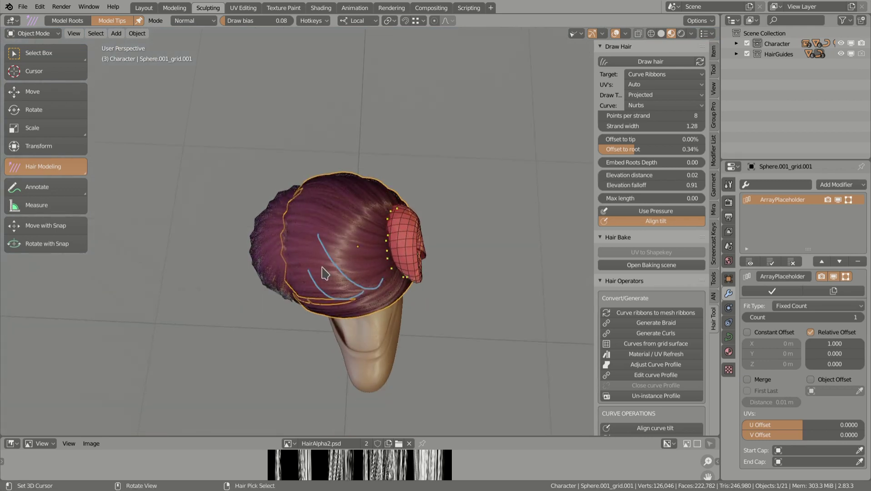
pyautogui.click(51, 50)
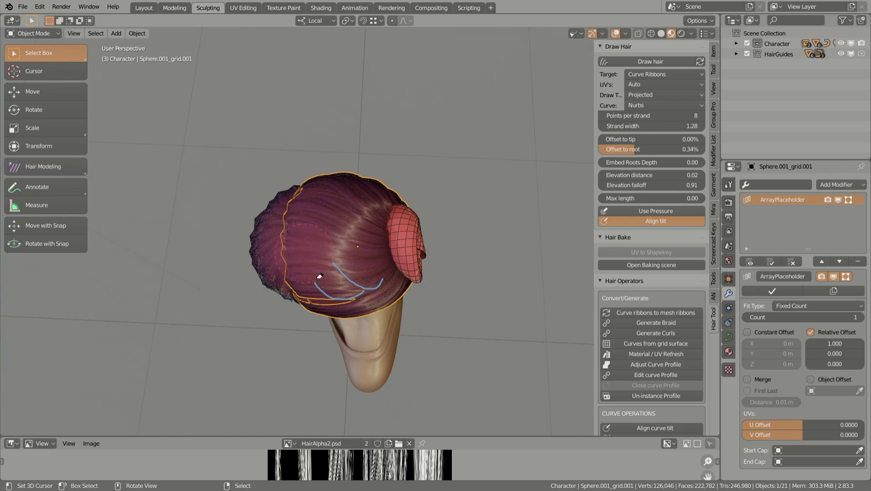
pyautogui.click(59, 169)
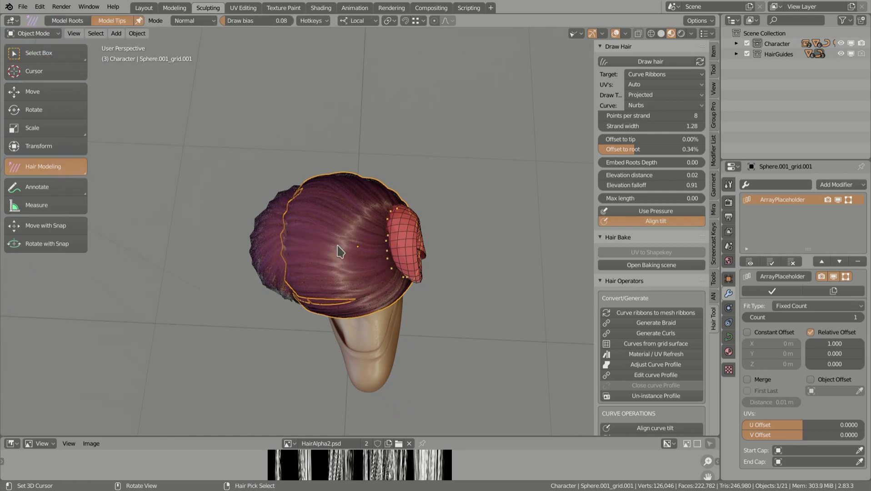
pyautogui.moveTo(98, 132); pyautogui.dragTo(125, 102, button='middle')
pyautogui.click(54, 59)
# - Try moving the whole outer hair layer behind the head to expose the inner layer, and undo the move
pyautogui.moveTo(307, 257); pyautogui.dragTo(325, 221, button='middle')
pyautogui.press('g')
pyautogui.click(440, 226)
pyautogui.moveTo(439, 225); pyautogui.dragTo(440, 251, button='middle')
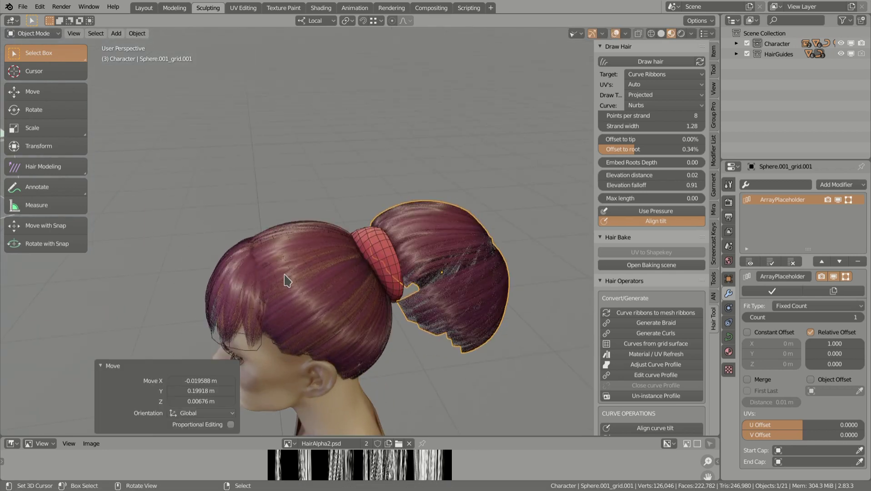
# - Enlarge the image editor so the whole HairAlpha2.psd texture is visible
pyautogui.moveTo(409, 437); pyautogui.dragTo(414, 321)
pyautogui.moveTo(428, 157); pyautogui.dragTo(339, 199, button='middle')
pyautogui.scroll(2, 410, 397)
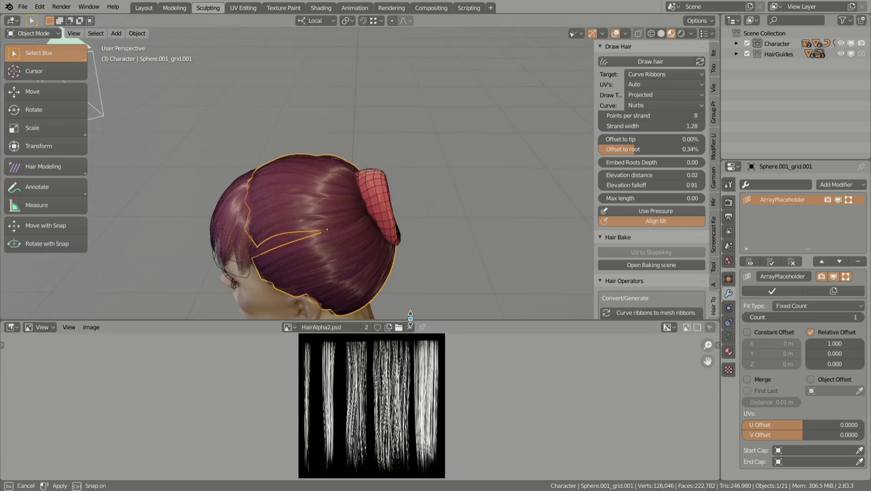
pyautogui.moveTo(408, 320); pyautogui.dragTo(408, 286)
# - Try mapping the outer layer to the fourth strand of HairAlpha2.psd with Draw UV's for Hair, and cancel it
pyautogui.press('F3')
pyautogui.write('uv h')
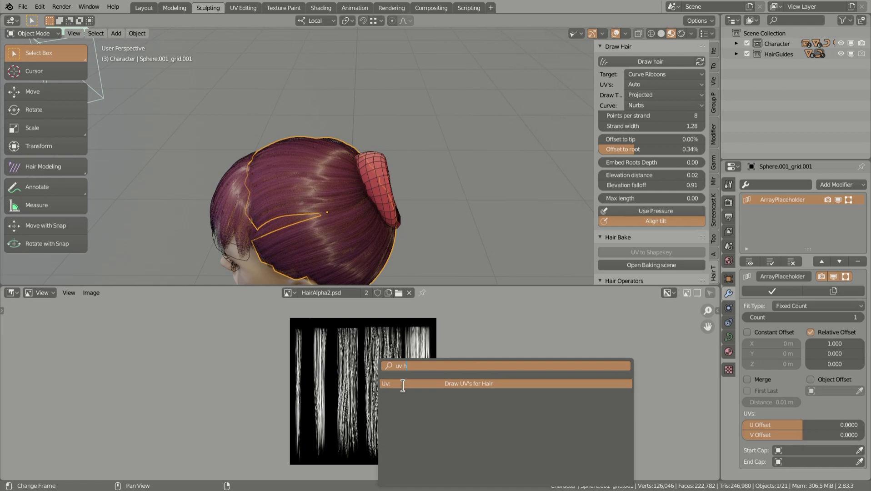
pyautogui.click(403, 384)
pyautogui.moveTo(411, 326); pyautogui.dragTo(363, 328)
pyautogui.moveTo(429, 454); pyautogui.dragTo(404, 457)
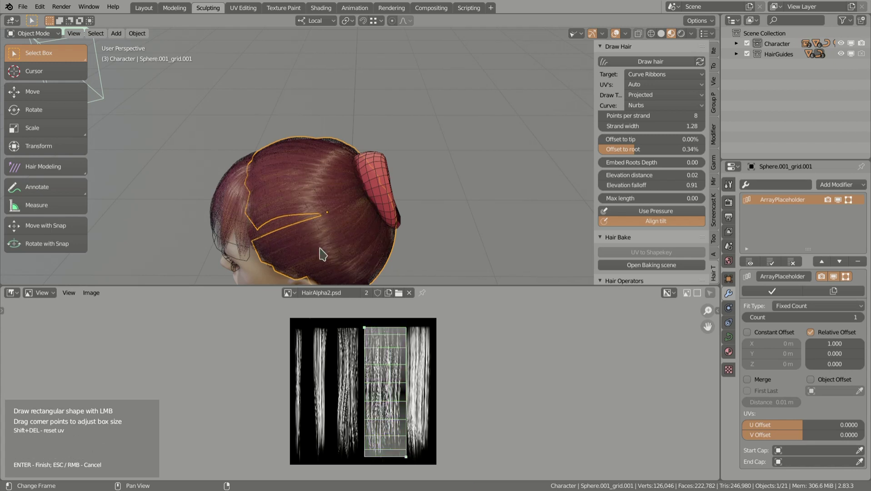
pyautogui.moveTo(285, 208); pyautogui.dragTo(241, 223, button='middle')
pyautogui.press('Escape')
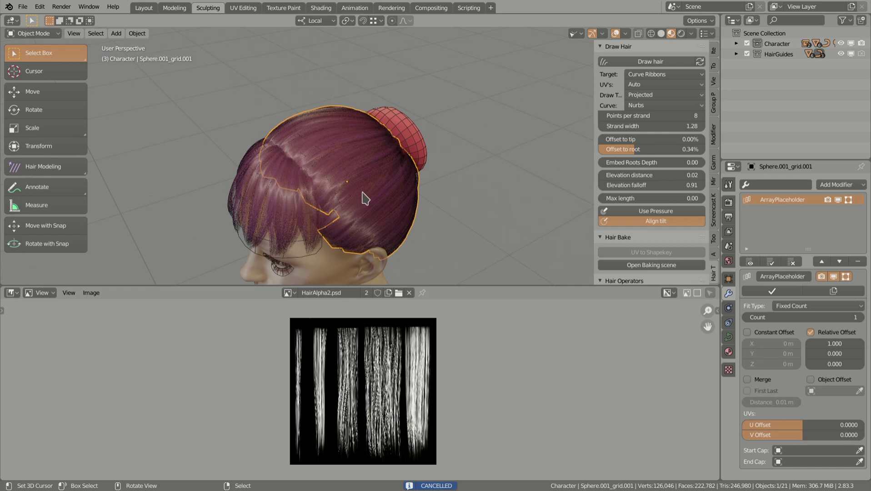
# - Make a single-user copy of the outer layer's HairMatAniso material
pyautogui.moveTo(365, 196); pyautogui.dragTo(350, 204, button='middle')
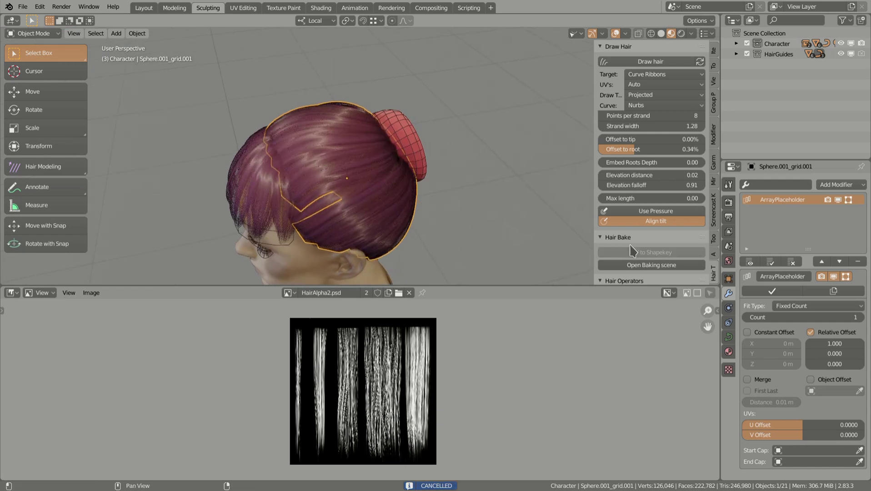
pyautogui.click(728, 352)
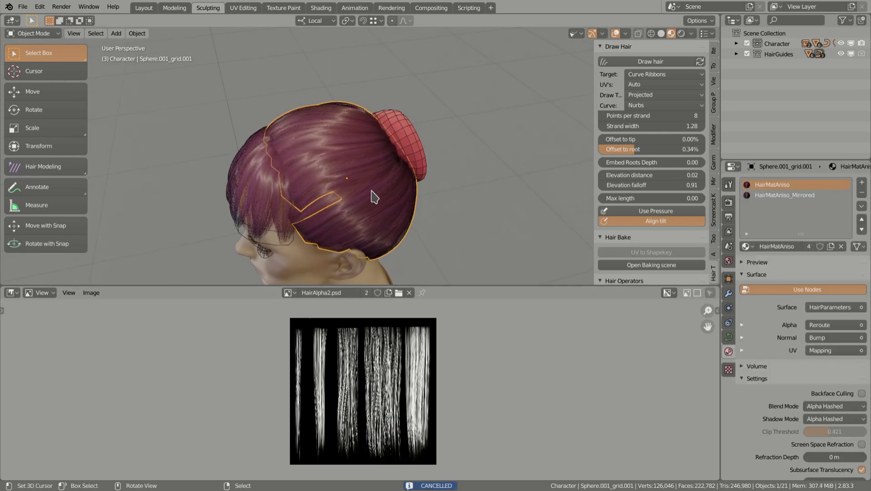
pyautogui.press('g')
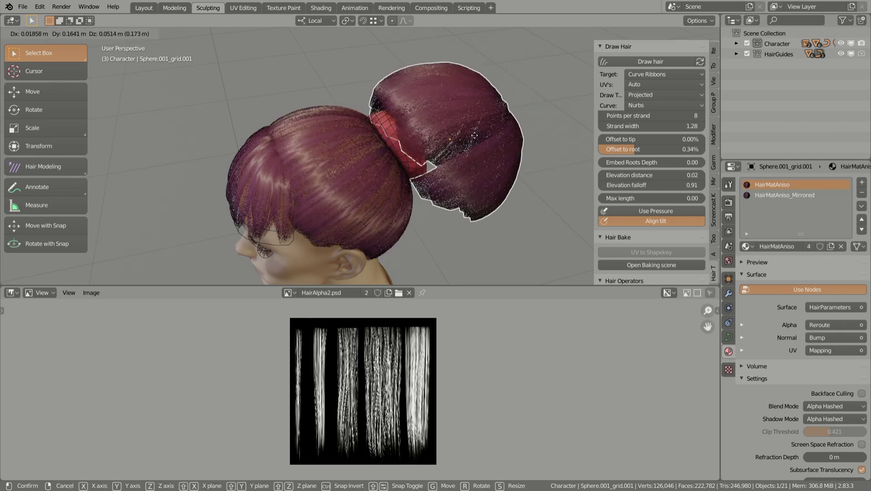
pyautogui.press('Escape')
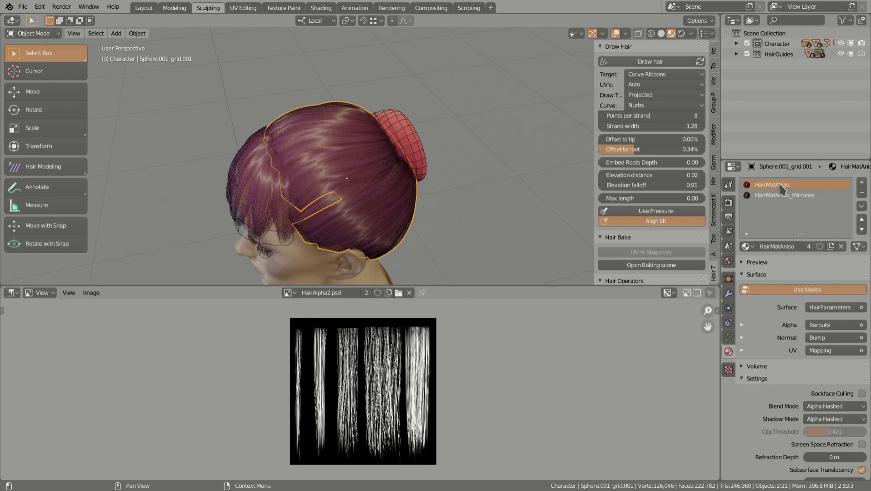
pyautogui.click(809, 246)
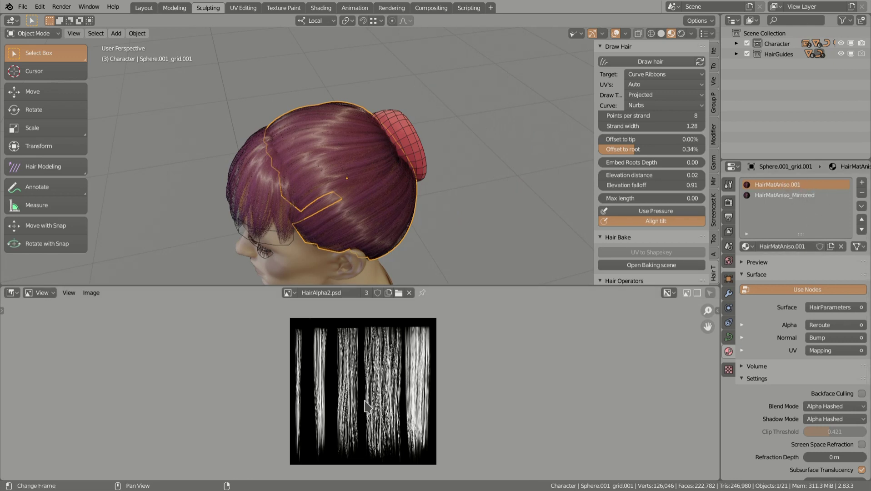
# - Map the outer layer's hair UVs to the right half of the fourth strand in HairAlpha2.psd with Draw UV's for Hair
pyautogui.press('F3')
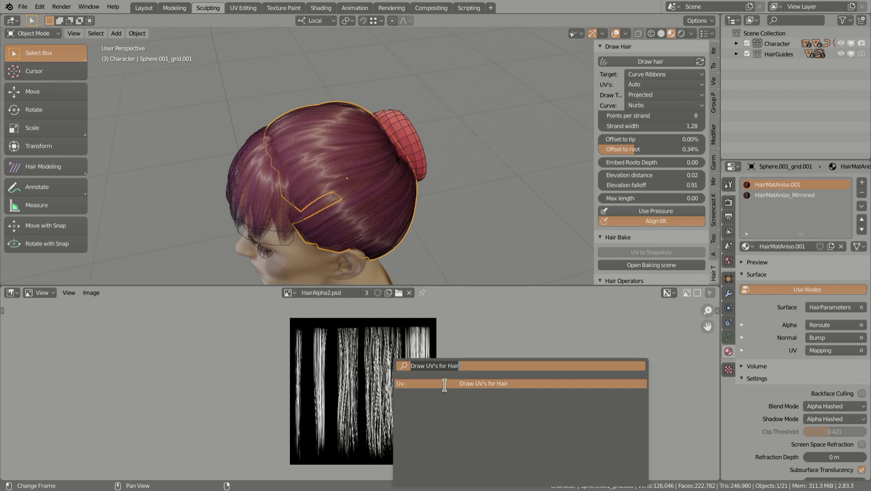
pyautogui.click(444, 385)
pyautogui.moveTo(408, 327); pyautogui.dragTo(365, 327)
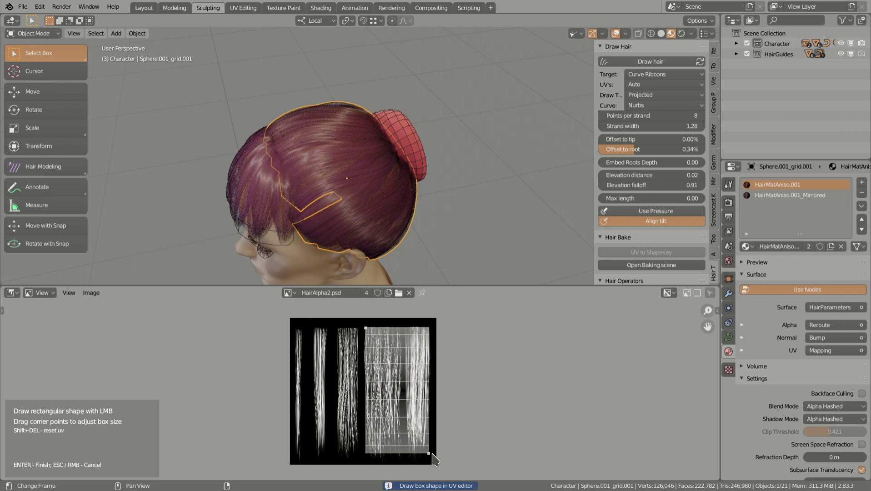
pyautogui.moveTo(431, 453); pyautogui.dragTo(387, 456)
pyautogui.moveTo(309, 163); pyautogui.dragTo(358, 208, button='middle')
pyautogui.moveTo(392, 457); pyautogui.dragTo(397, 454)
pyautogui.moveTo(366, 329); pyautogui.dragTo(382, 328)
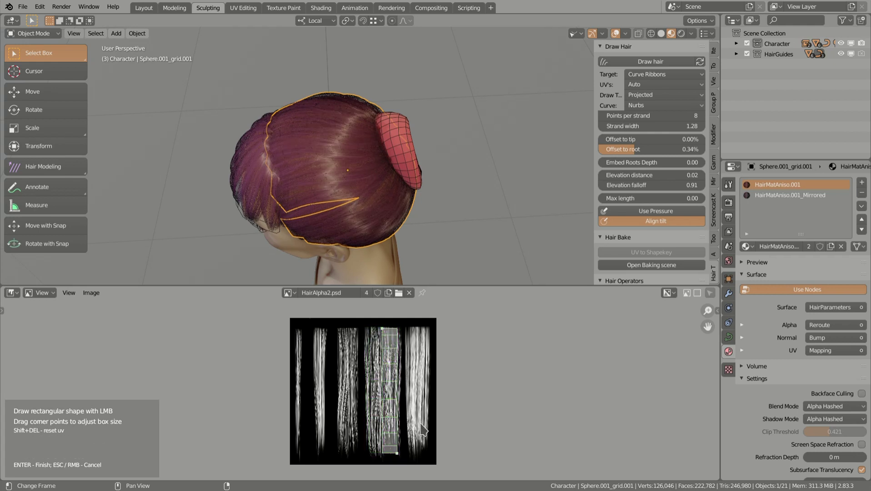
pyautogui.moveTo(398, 454); pyautogui.dragTo(400, 454)
pyautogui.press('Return')
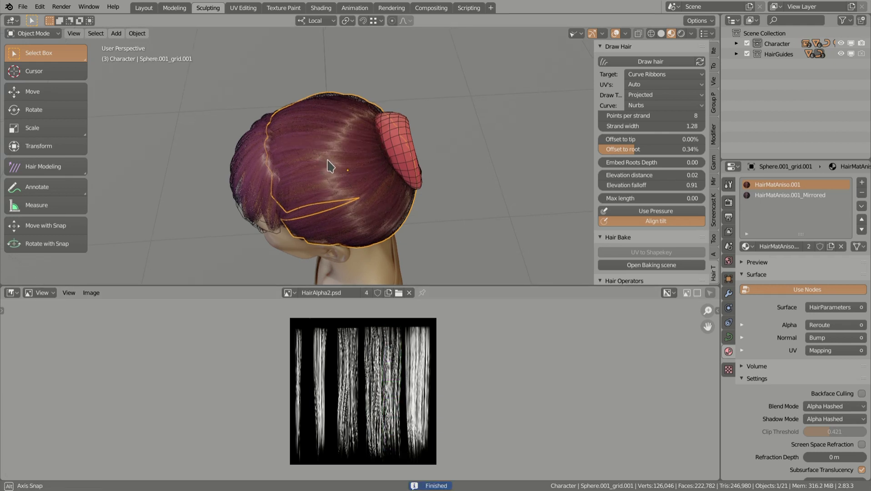
# - Try moving the remapped outer layer off the head to compare it with the inner layer, and undo the move
pyautogui.moveTo(334, 171); pyautogui.dragTo(340, 155, button='middle')
pyautogui.press('g')
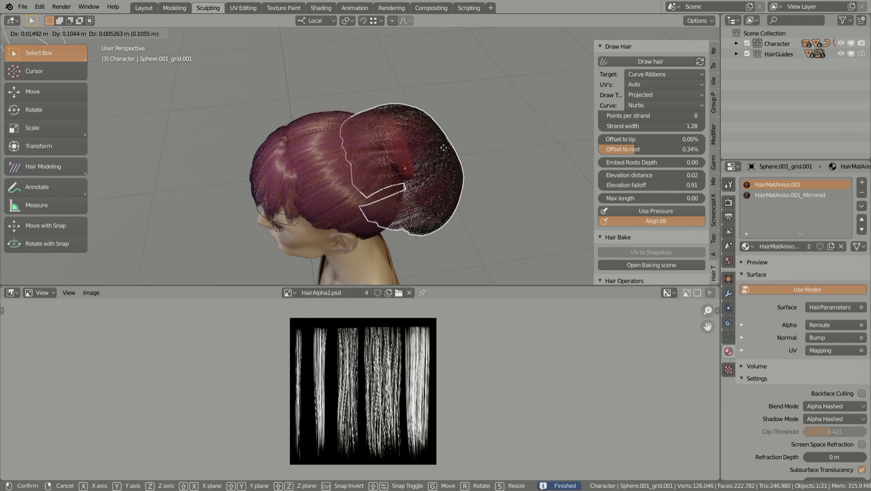
pyautogui.click(477, 137)
pyautogui.moveTo(478, 136); pyautogui.dragTo(463, 152, button='middle')
pyautogui.hotkey('ctrl', 'z')
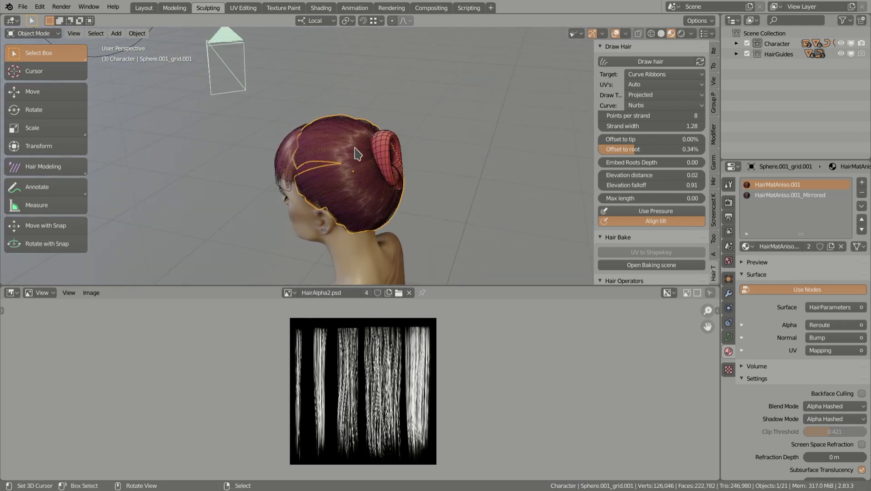
pyautogui.moveTo(351, 148)
pyautogui.mouseDown(button='middle')
pyautogui.moveTo(363, 190)
pyautogui.moveTo(369, 171)
pyautogui.mouseUp(button='middle')
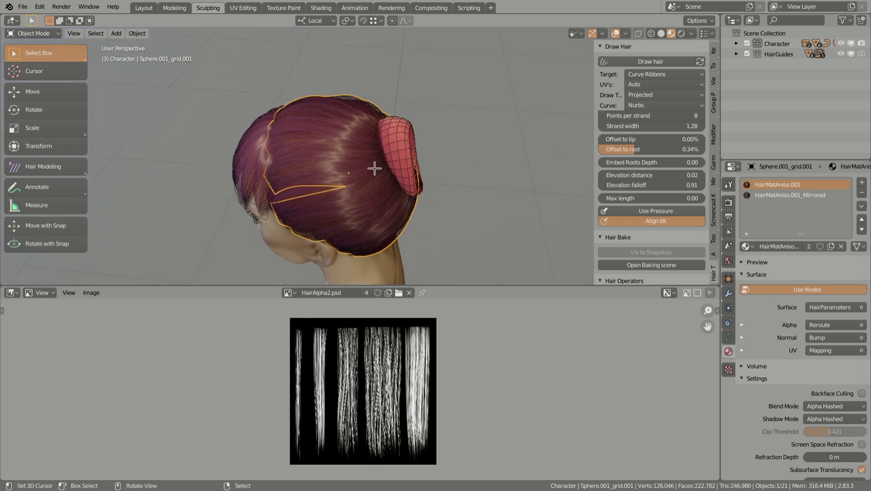
pyautogui.press('F3')
pyautogui.click(406, 347)
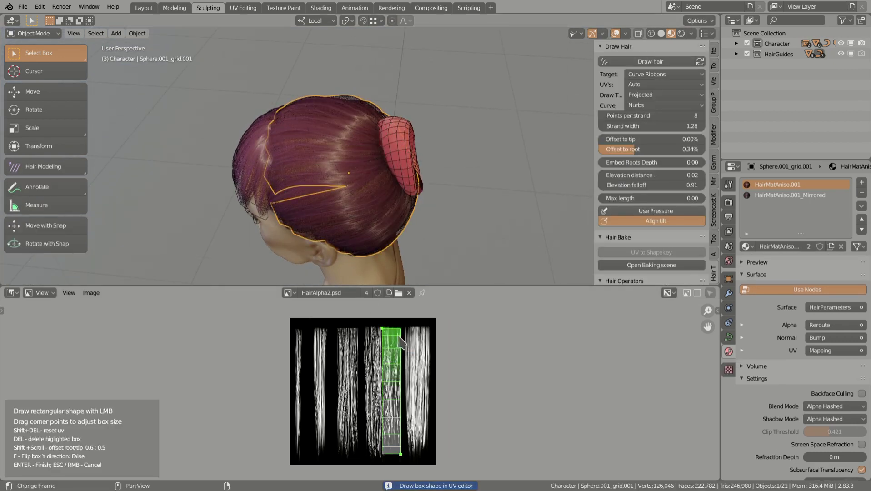
pyautogui.press('Escape')
# - Select the red bun guide mesh and generate hair ribbons on it with Curves from grid surface
pyautogui.rightClick(394, 140)
pyautogui.moveTo(421, 148); pyautogui.dragTo(350, 160, button='middle')
pyautogui.hotkey('ctrl', 'shift', 'h')
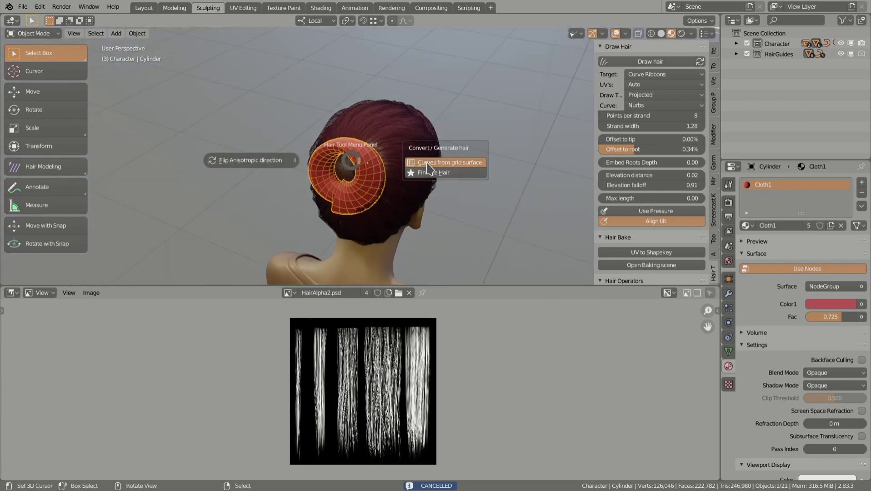
pyautogui.click(427, 165)
pyautogui.moveTo(427, 165); pyautogui.dragTo(352, 184, button='middle')
pyautogui.scroll(-2, 135, 277)
# - Enable Align tilt for the generated bun ribbons and set their strand width to about 0.62
pyautogui.click(134, 273)
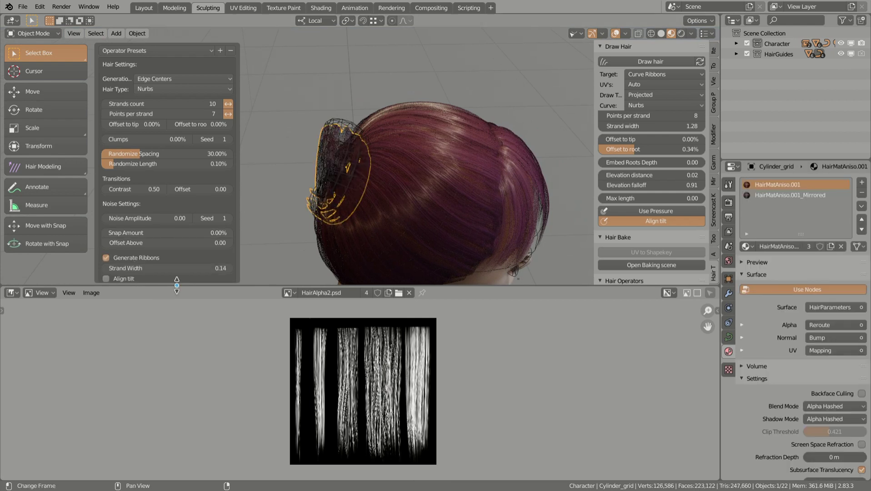
pyautogui.moveTo(136, 287); pyautogui.dragTo(148, 348)
pyautogui.click(123, 359)
pyautogui.moveTo(408, 207); pyautogui.dragTo(249, 266, button='middle')
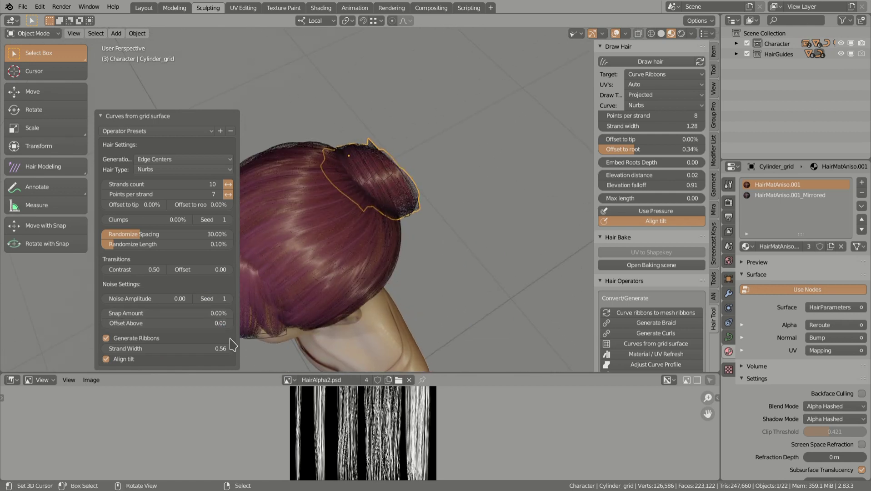
pyautogui.moveTo(229, 346); pyautogui.dragTo(253, 341)
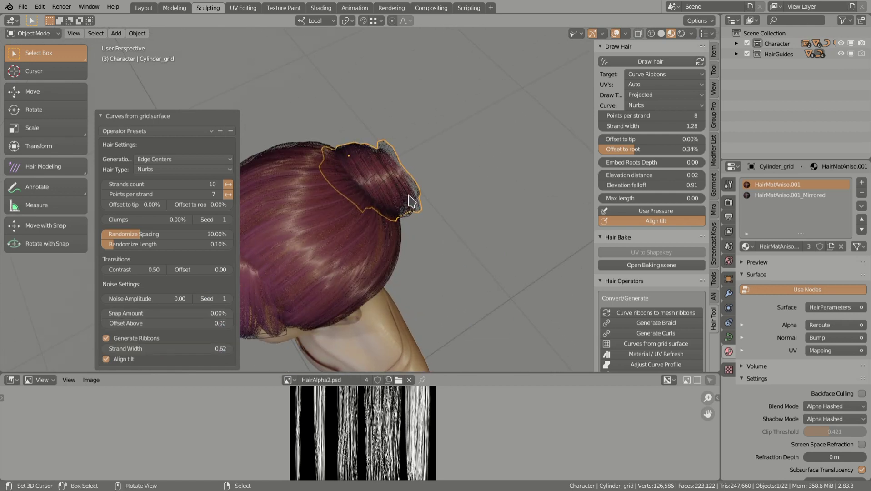
pyautogui.moveTo(411, 200)
pyautogui.mouseDown(button='middle')
pyautogui.moveTo(398, 184)
pyautogui.moveTo(391, 191)
pyautogui.moveTo(416, 193)
pyautogui.moveTo(409, 201)
pyautogui.moveTo(411, 191)
pyautogui.mouseUp(button='middle')
pyautogui.click(105, 350)
# - Try moving the bun ribbons away from the head, and undo the move
pyautogui.press('g')
pyautogui.click(484, 162)
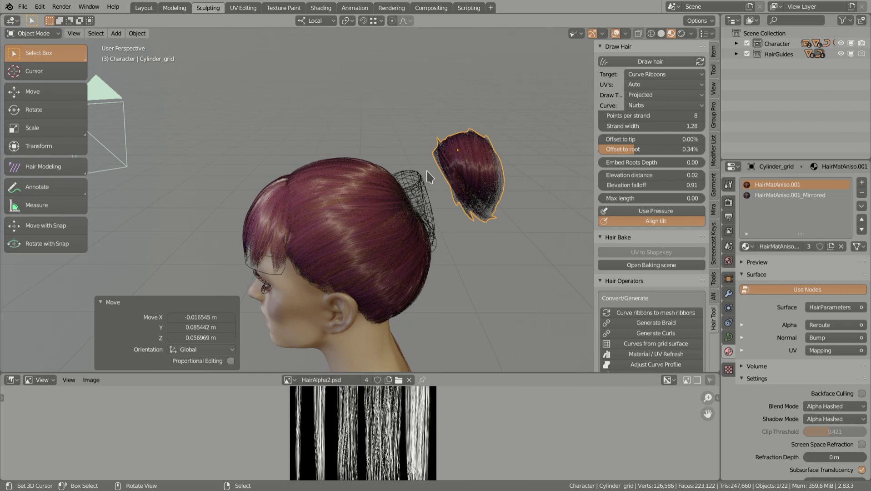
pyautogui.hotkey('ctrl', 'z')
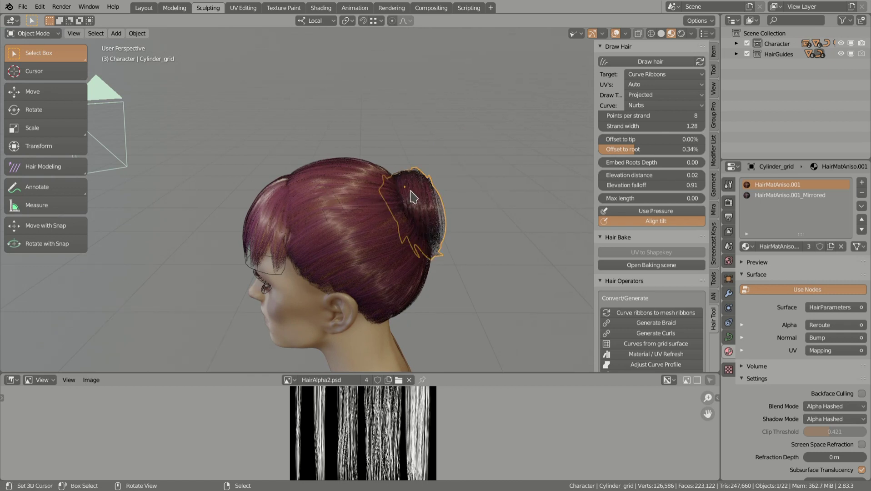
# - Try moving the outer hair layer away from the head to inspect it, enlarge the image editor, and undo the move
pyautogui.moveTo(410, 195); pyautogui.dragTo(402, 205, button='middle')
pyautogui.rightClick(321, 197)
pyautogui.scroll(-1, 333, 203)
pyautogui.press('g')
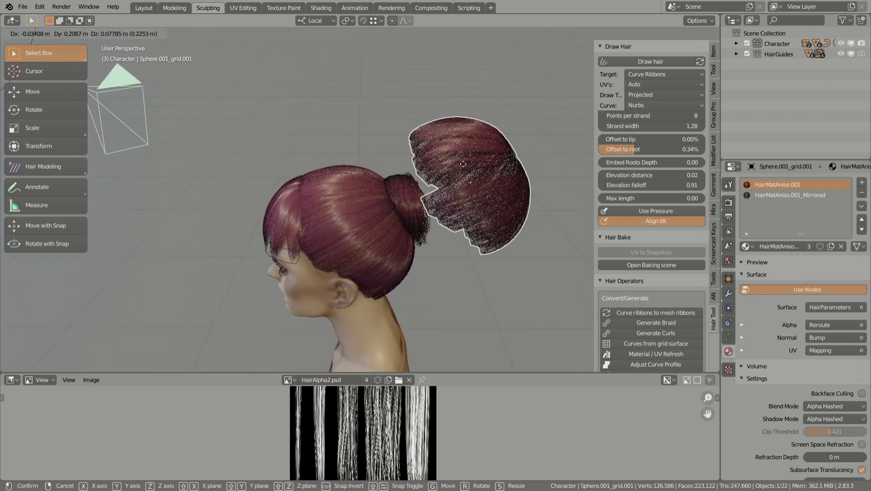
pyautogui.click(467, 185)
pyautogui.moveTo(422, 374); pyautogui.dragTo(422, 314)
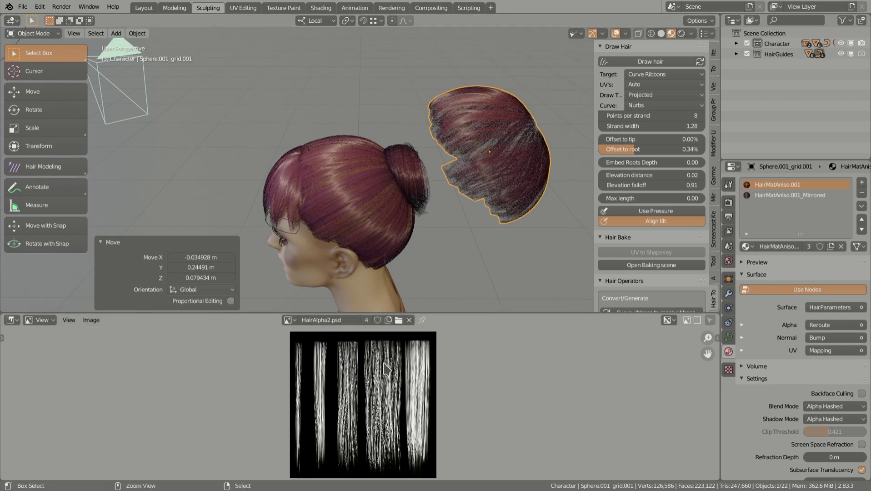
pyautogui.hotkey('ctrl', 'z')
# - Check the bun ribbons' UV box over the hair texture and try moving the ribbons, cancelling both operations
pyautogui.click(411, 157)
pyautogui.press('g')
pyautogui.rightClick(490, 115)
pyautogui.press('F3')
pyautogui.click(412, 382)
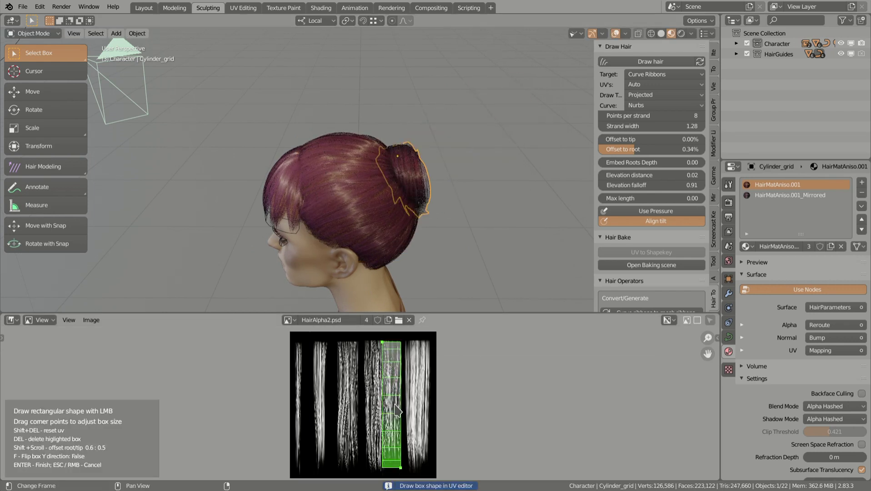
pyautogui.rightClick(395, 397)
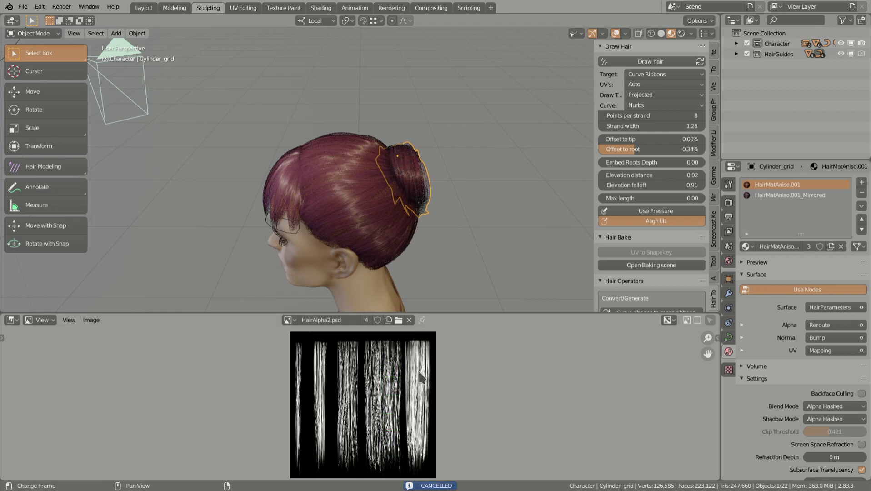
pyautogui.moveTo(400, 186); pyautogui.dragTo(436, 186, button='middle')
pyautogui.press('g')
pyautogui.click(442, 165)
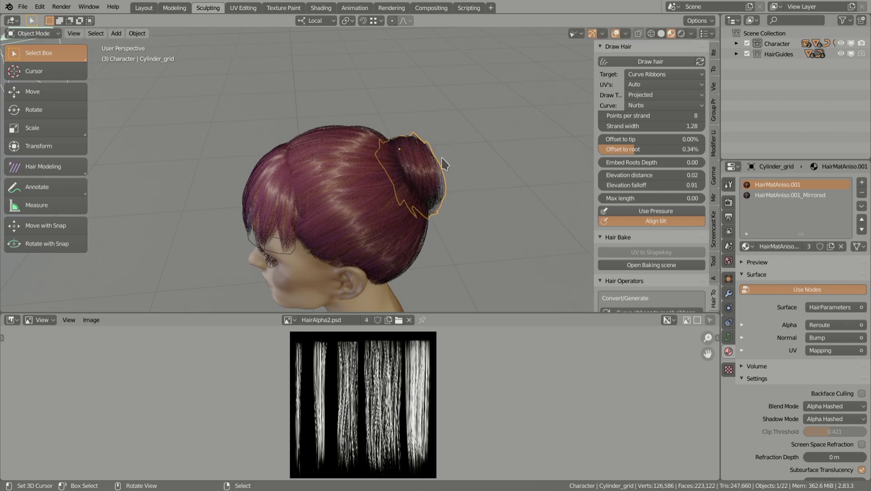
# - Link the fringe ribbons' materials to the bun ribbons
pyautogui.keyDown('shift'); pyautogui.click(266, 182); pyautogui.keyUp('shift')
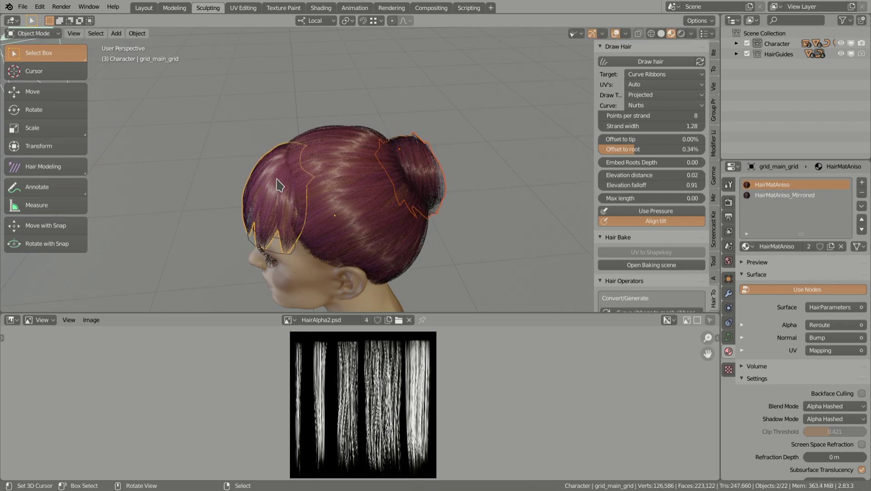
pyautogui.hotkey('ctrl', 'l')
pyautogui.moveTo(280, 185)
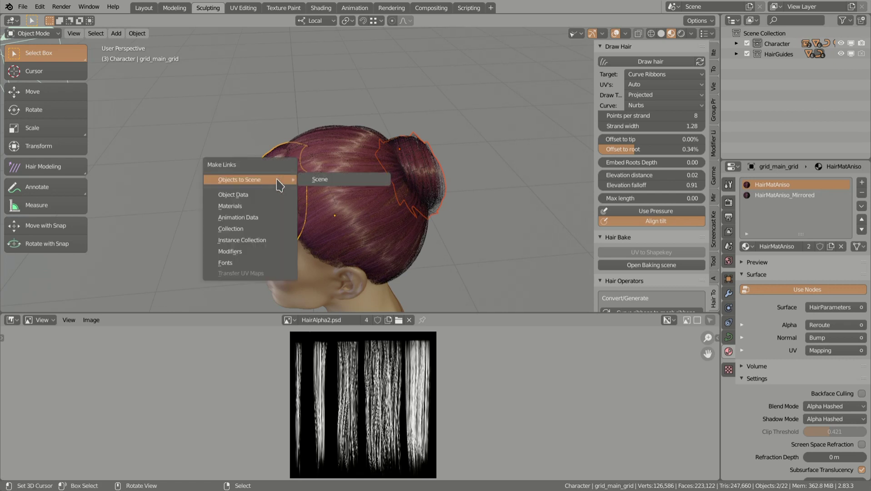
pyautogui.click(237, 208)
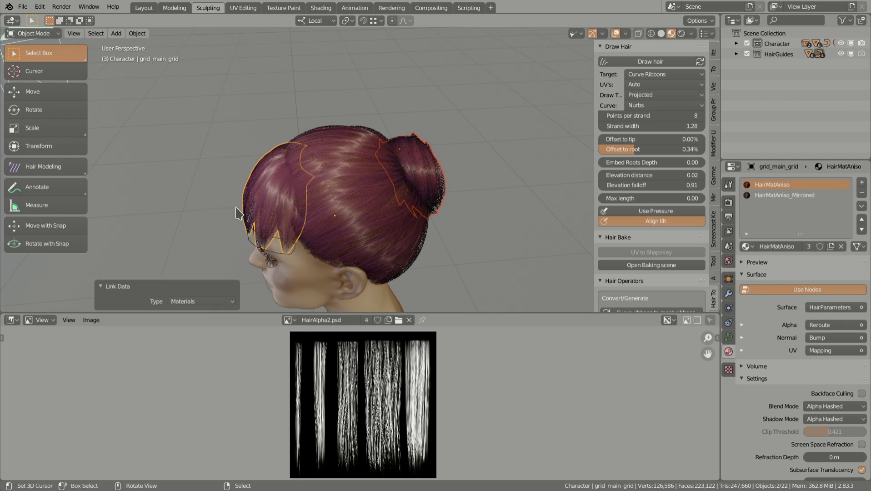
# - Open UV box drawing for the bun ribbons over the densest strand of the hair texture, and cancel it
pyautogui.click(432, 169)
pyautogui.click(430, 165)
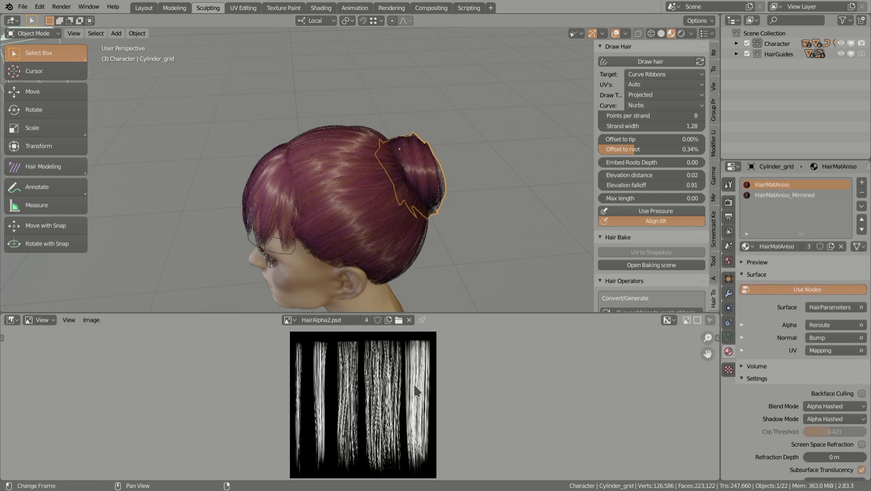
pyautogui.press('F3')
pyautogui.click(435, 383)
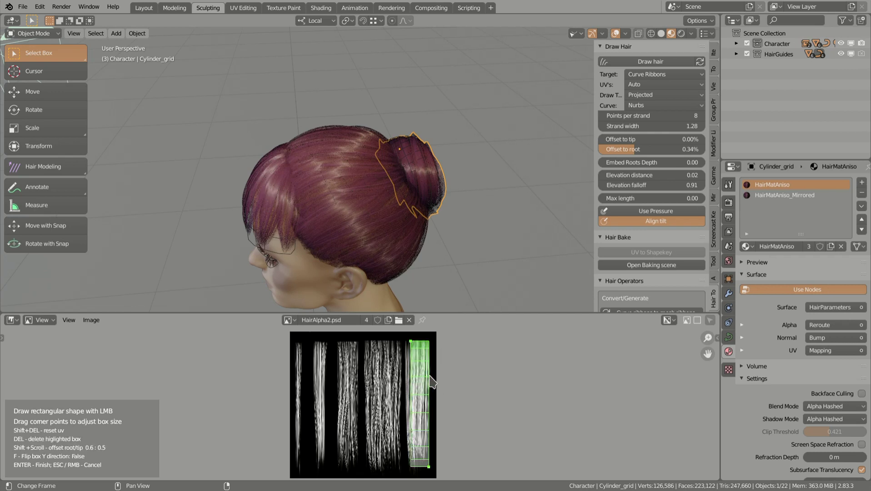
pyautogui.rightClick(417, 369)
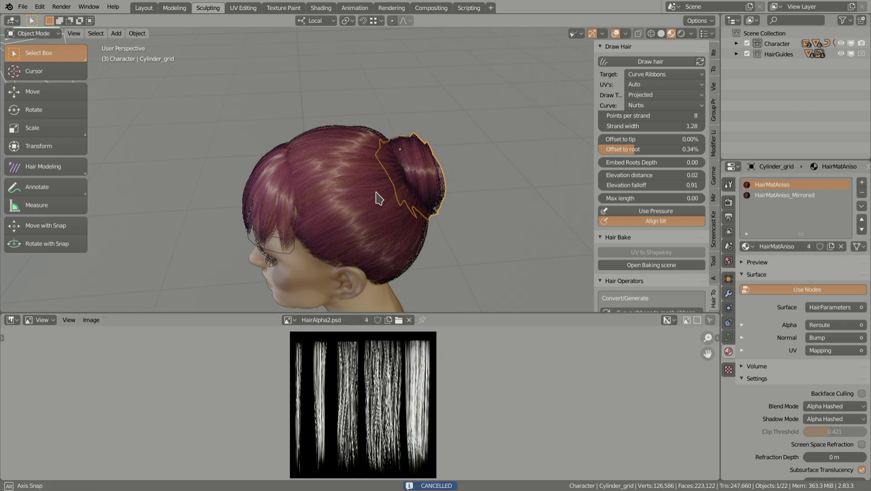
# - Start Draw hair on the head mesh with 9 points per strand and draw two ribbons from the left temple toward the bun
pyautogui.moveTo(374, 196); pyautogui.dragTo(331, 228, button='middle')
pyautogui.rightClick(331, 248)
pyautogui.click(331, 227)
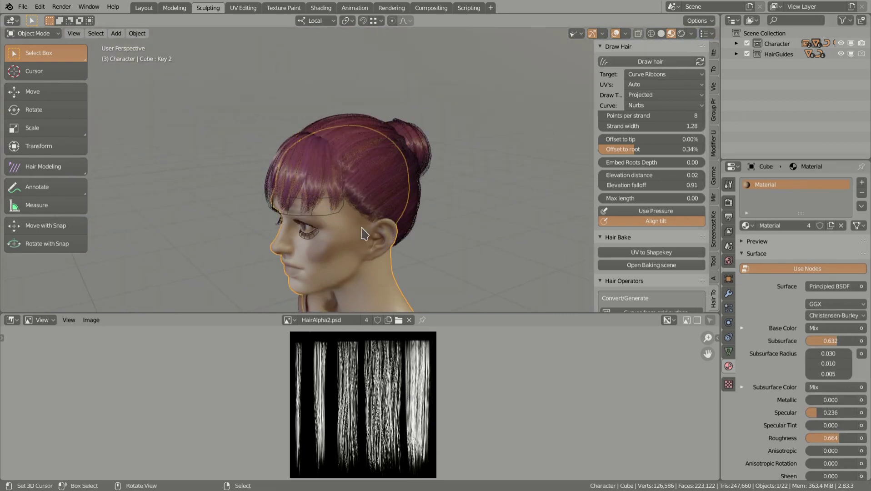
pyautogui.click(649, 63)
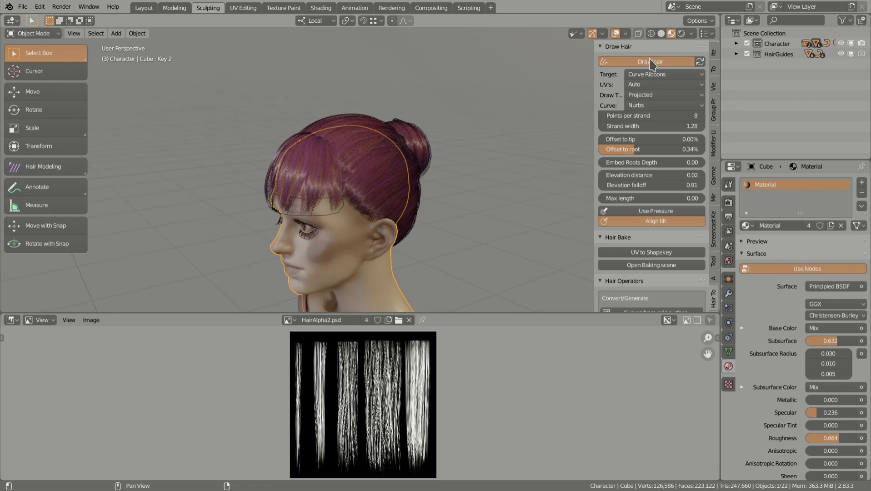
pyautogui.moveTo(392, 163); pyautogui.dragTo(332, 198, button='middle')
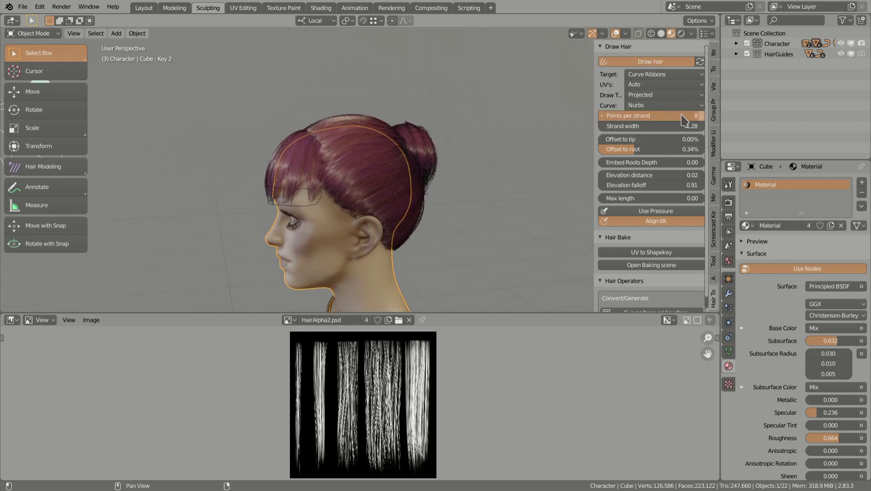
pyautogui.click(701, 116)
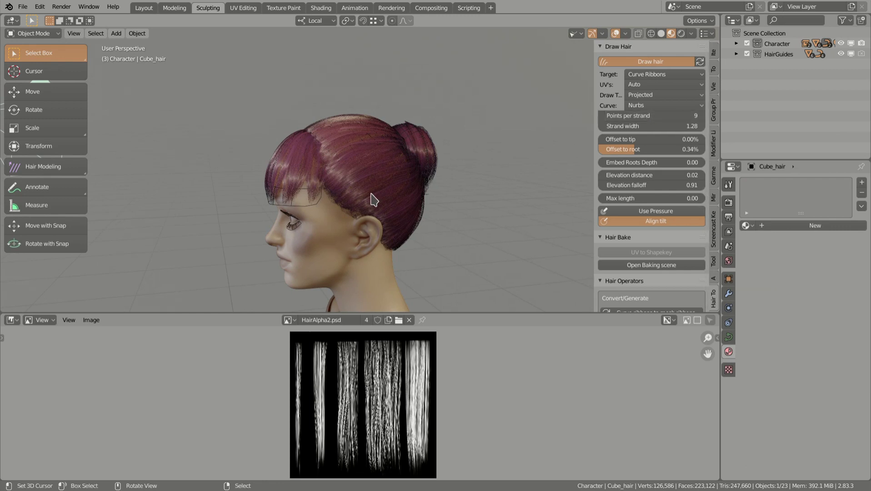
pyautogui.click(336, 230)
pyautogui.click(348, 214)
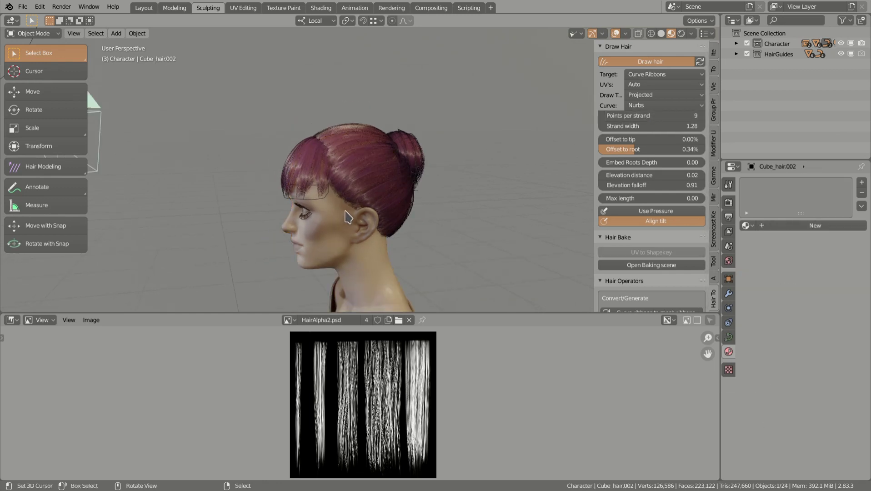
pyautogui.moveTo(375, 184)
pyautogui.mouseDown()
pyautogui.moveTo(395, 185)
pyautogui.moveTo(390, 169)
pyautogui.mouseUp()
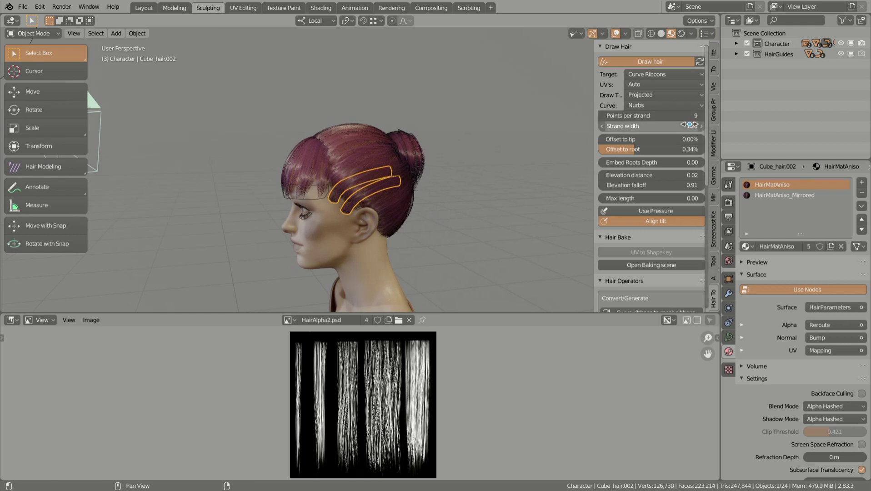
# - Set the strand width to 2.03 and draw wider ribbons over both temples and above the ears
pyautogui.moveTo(689, 125); pyautogui.dragTo(703, 125)
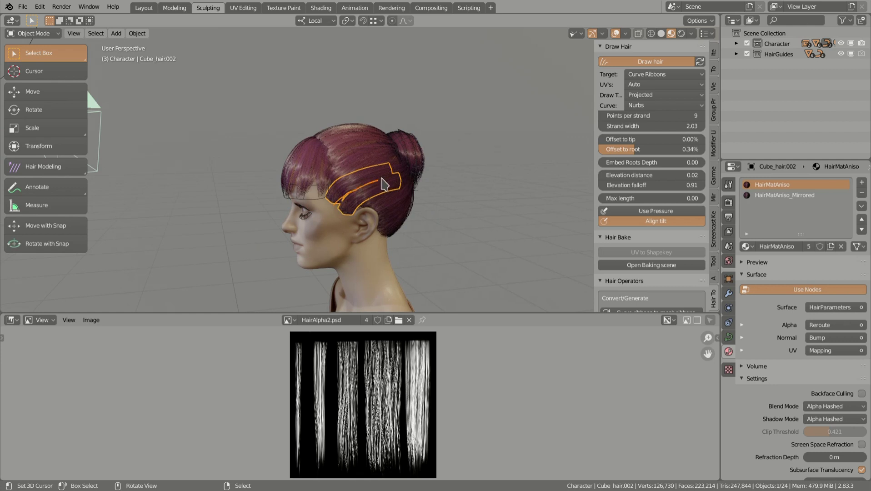
pyautogui.moveTo(386, 183); pyautogui.dragTo(350, 216, button='middle')
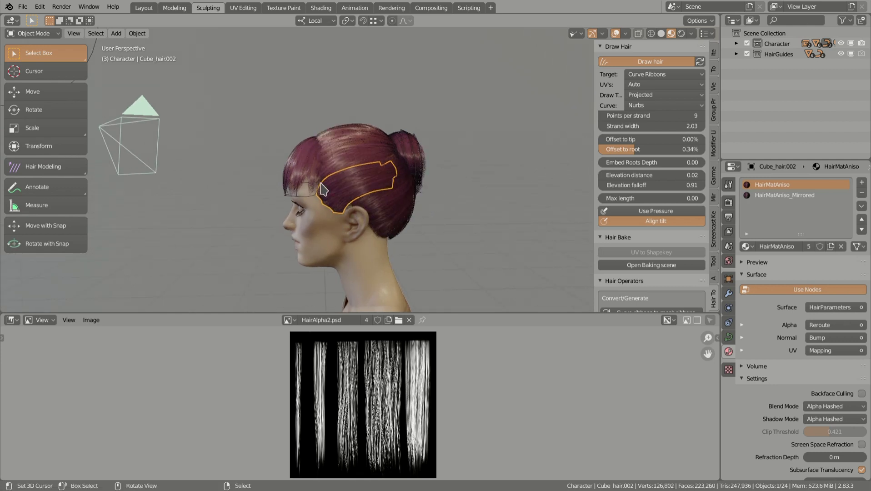
pyautogui.moveTo(371, 162); pyautogui.dragTo(358, 210, button='middle')
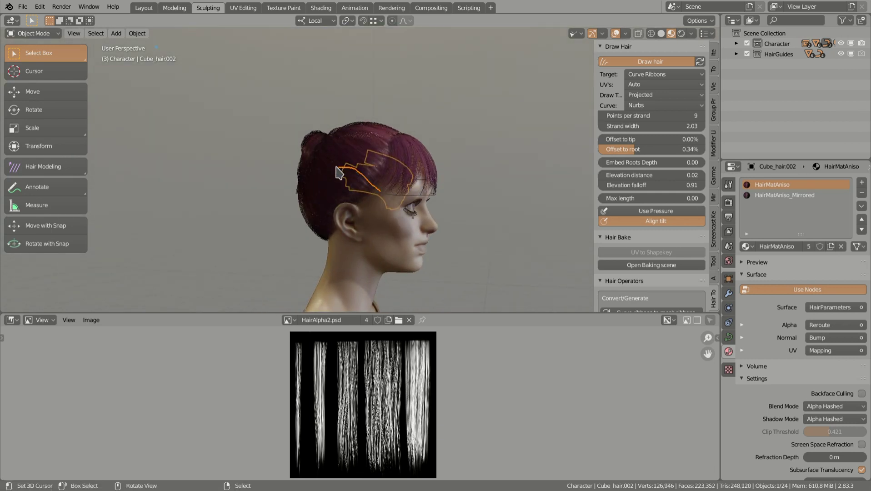
pyautogui.moveTo(334, 172); pyautogui.dragTo(335, 173)
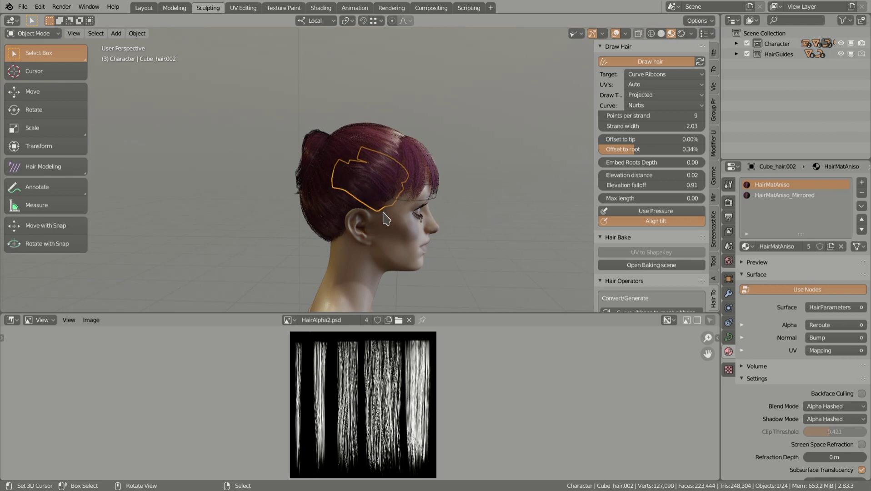
pyautogui.moveTo(394, 208); pyautogui.dragTo(370, 216, button='middle')
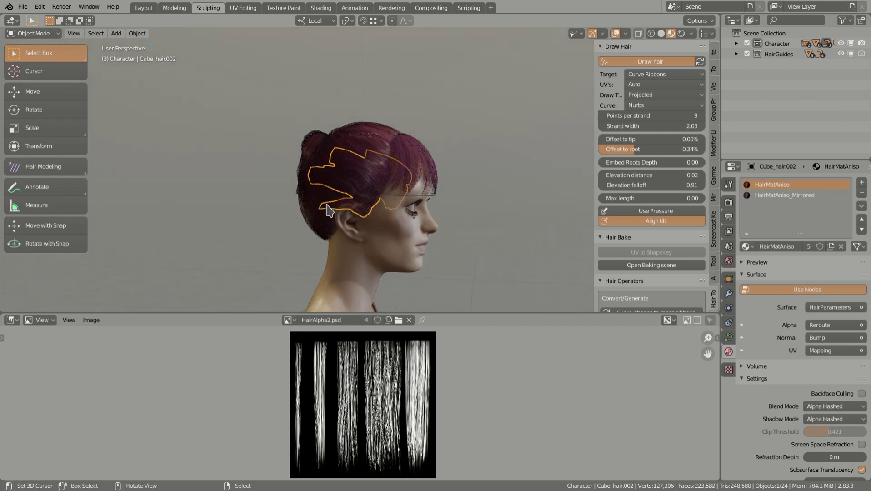
# - Try drawing a short sideburn ribbon in front of the left ear
pyautogui.moveTo(459, 232); pyautogui.dragTo(338, 211, button='middle')
pyautogui.keyDown('ctrl'); pyautogui.moveTo(339, 210); pyautogui.dragTo(363, 216, button='middle'); pyautogui.keyUp('ctrl')
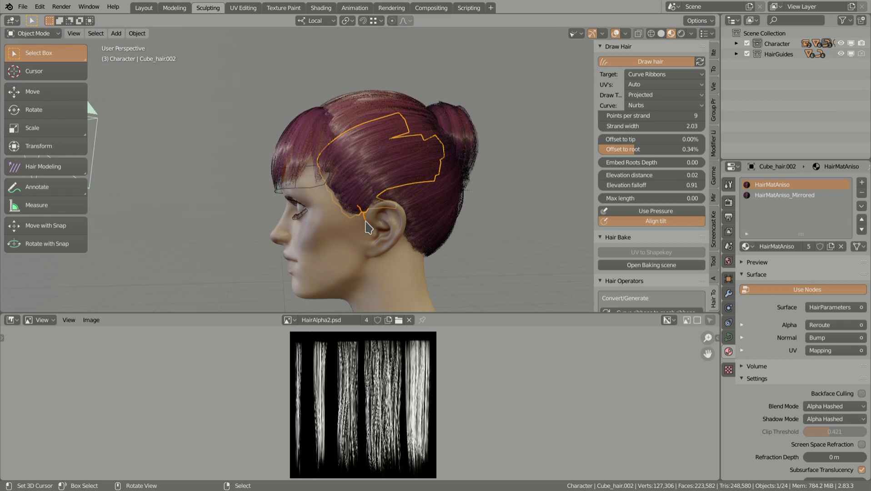
pyautogui.moveTo(363, 238); pyautogui.dragTo(364, 240)
pyautogui.moveTo(363, 218)
pyautogui.mouseDown(button='middle')
pyautogui.moveTo(362, 228)
pyautogui.moveTo(383, 226)
pyautogui.mouseUp(button='middle')
pyautogui.scroll(1, 376, 237)
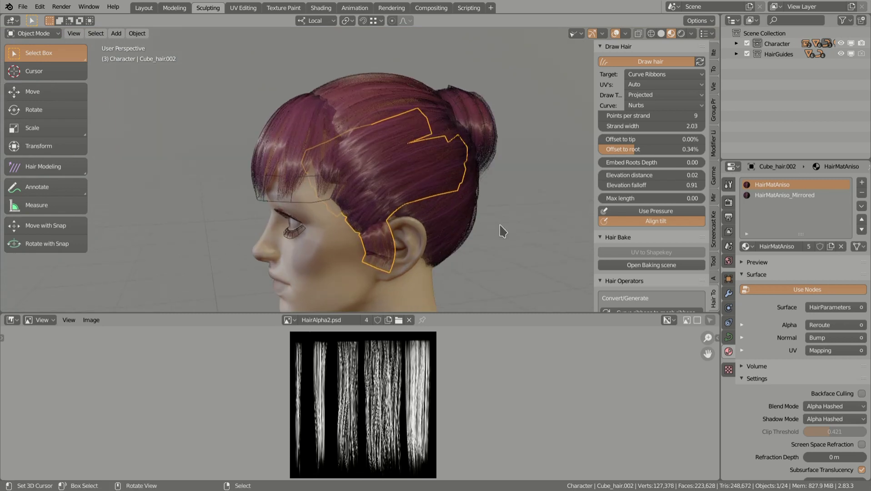
# - Set the points per strand to 3 and redraw the sideburn ribbon in front of the left ear
pyautogui.click(612, 114)
pyautogui.press('Return')
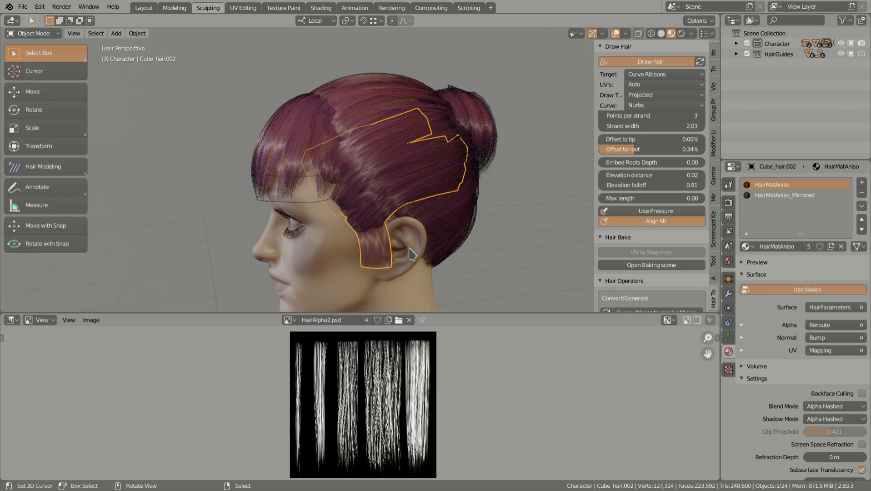
pyautogui.moveTo(408, 249)
pyautogui.mouseDown(button='middle')
pyautogui.moveTo(343, 253)
pyautogui.moveTo(355, 236)
pyautogui.mouseUp(button='middle')
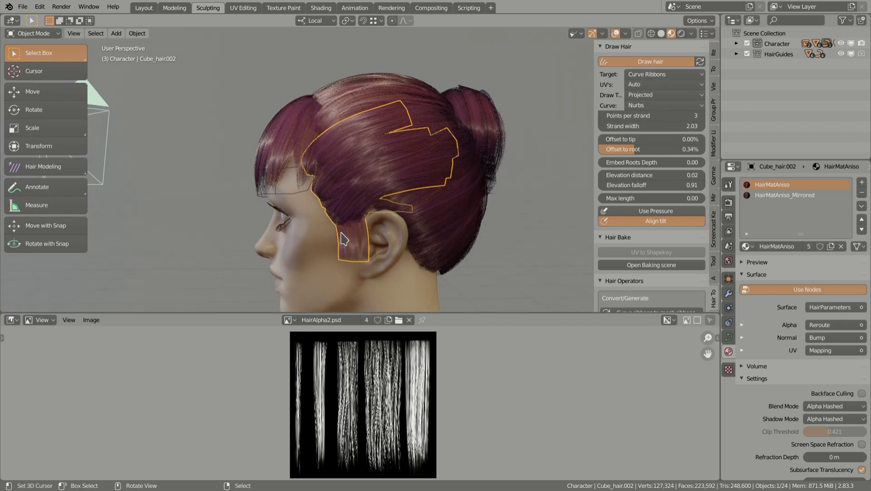
# - Taper the left sideburn ribbon to a point by shrinking its tip radius in Edit Mode, and adjust its curve position
pyautogui.press('Tab')
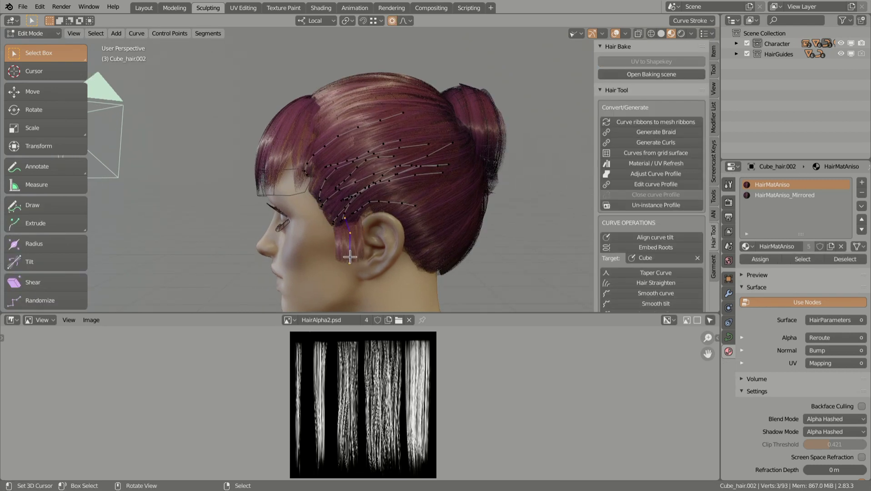
pyautogui.hotkey('alt', 's')
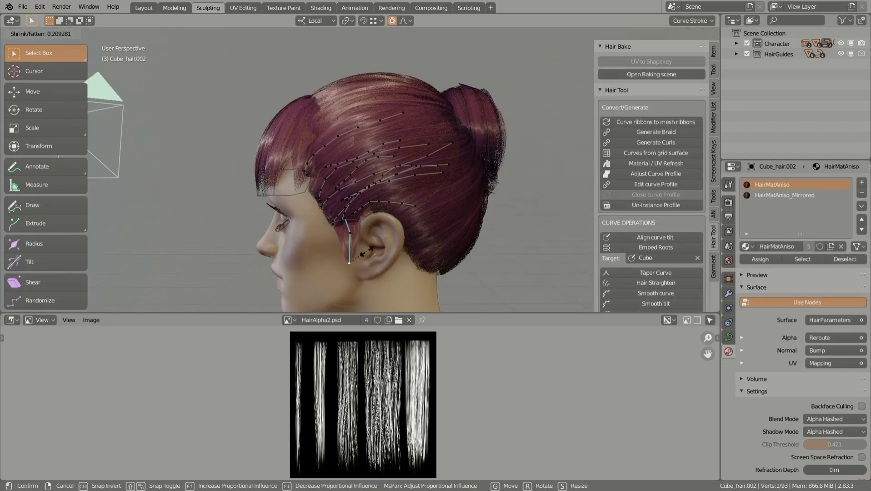
pyautogui.click(357, 245)
pyautogui.press('Tab')
pyautogui.press('Tab')
pyautogui.press('g')
pyautogui.click(359, 229)
pyautogui.press('Tab')
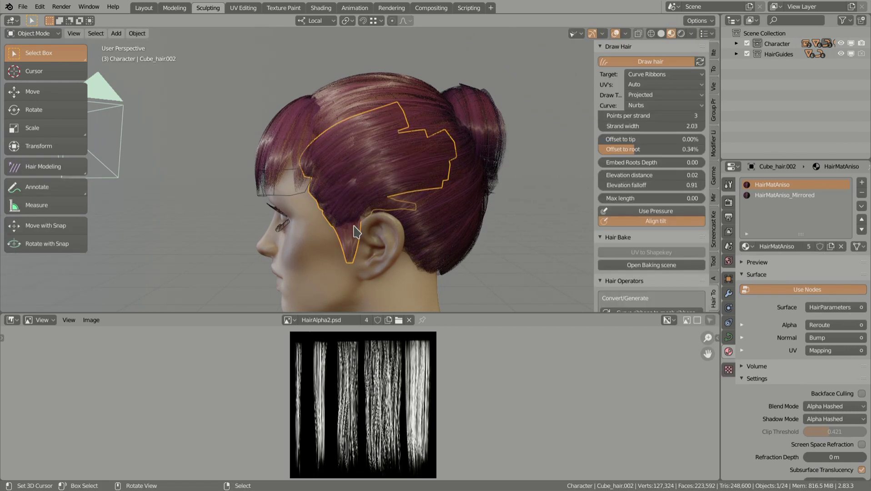
# - Draw a matching short sideburn ribbon in front of the right ear
pyautogui.moveTo(342, 224); pyautogui.dragTo(536, 214, button='middle')
pyautogui.moveTo(387, 210); pyautogui.dragTo(341, 226, button='middle')
pyautogui.moveTo(343, 217); pyautogui.dragTo(338, 265)
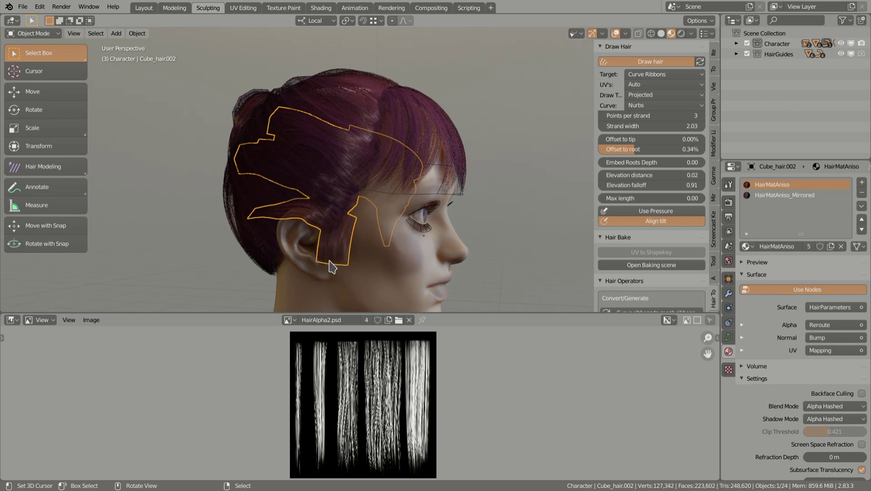
# - Taper the right sideburn ribbon to a point by shrinking its tip radius with the Hair Modeling tool
pyautogui.click(71, 165)
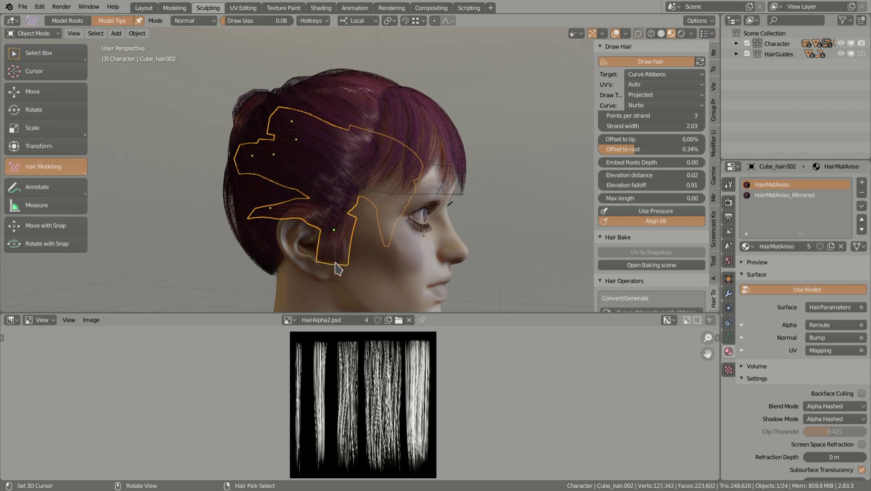
pyautogui.hotkey('alt', 's')
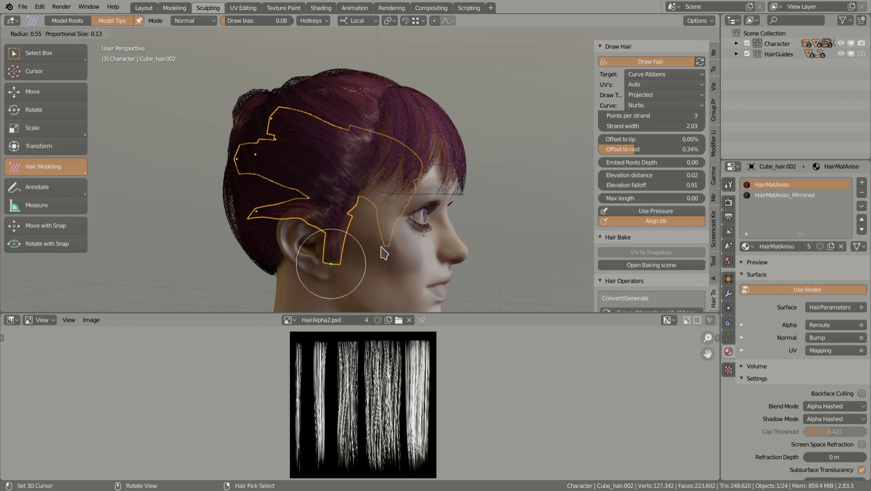
pyautogui.scroll(5, 376, 256)
pyautogui.moveTo(344, 265); pyautogui.dragTo(346, 265)
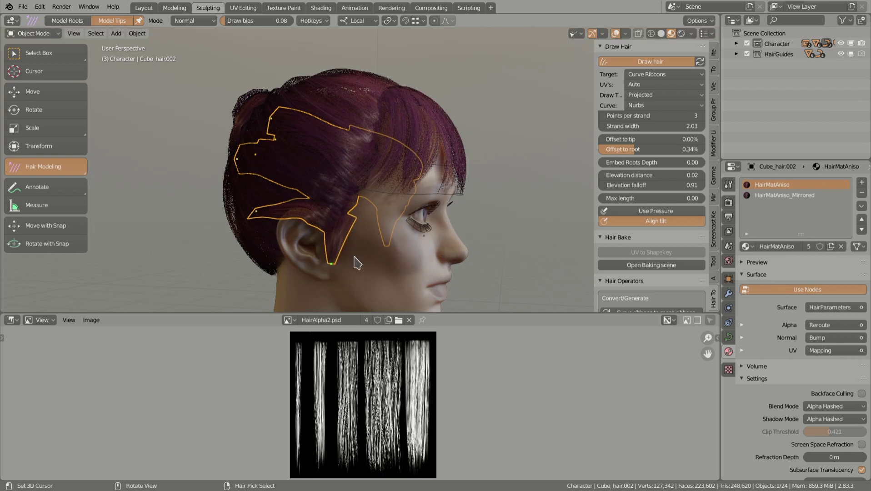
# - Deselect all hair and draw a row of short ribbons along the nape hairline behind the ears
pyautogui.moveTo(408, 236); pyautogui.dragTo(306, 226, button='middle')
pyautogui.hotkey('alt', 'a')
pyautogui.moveTo(447, 227); pyautogui.dragTo(318, 191, button='middle')
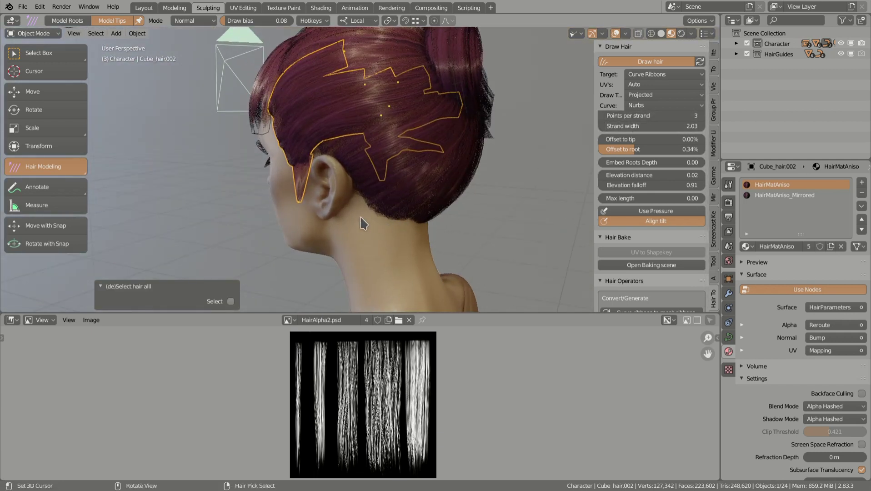
pyautogui.moveTo(362, 223); pyautogui.dragTo(356, 209, button='middle')
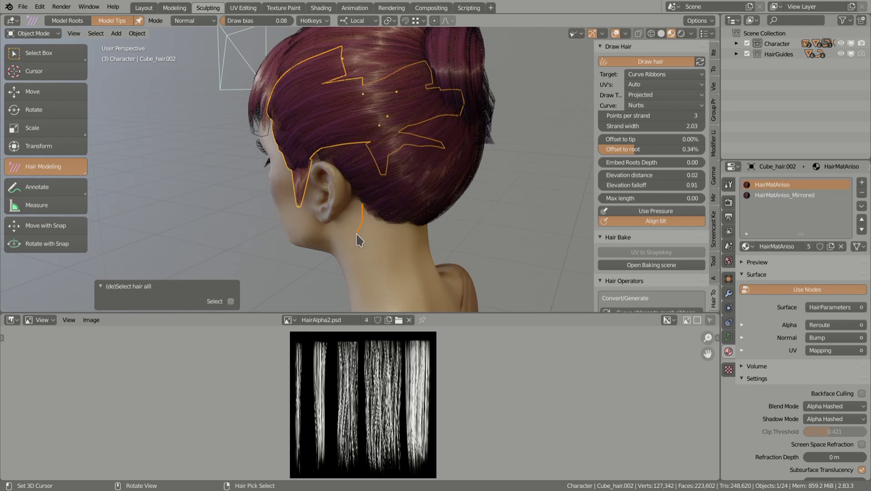
pyautogui.moveTo(357, 234); pyautogui.dragTo(351, 242)
pyautogui.moveTo(378, 254)
pyautogui.mouseDown(button='middle')
pyautogui.moveTo(362, 247)
pyautogui.moveTo(359, 222)
pyautogui.mouseUp(button='middle')
pyautogui.moveTo(361, 219)
pyautogui.mouseDown()
pyautogui.moveTo(358, 249)
pyautogui.moveTo(376, 246)
pyautogui.mouseUp()
pyautogui.moveTo(399, 245); pyautogui.dragTo(364, 235, button='middle')
pyautogui.moveTo(369, 236); pyautogui.dragTo(375, 241)
pyautogui.moveTo(375, 242); pyautogui.dragTo(386, 237, button='middle')
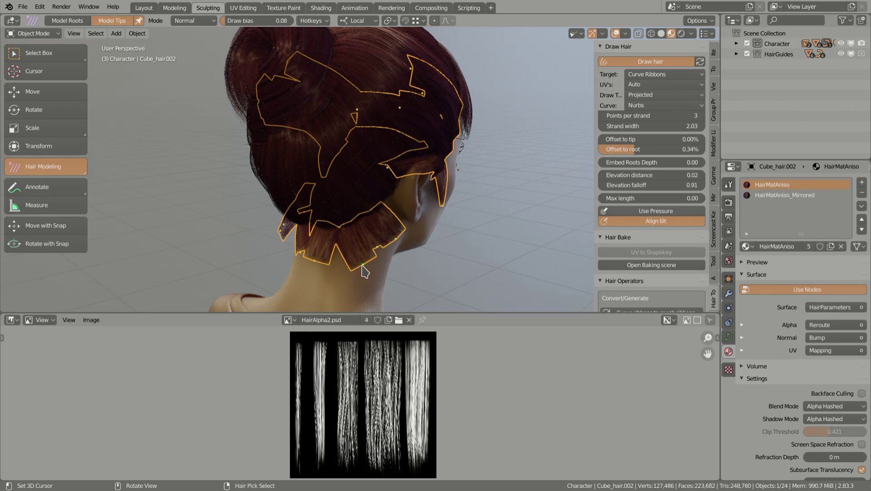
# - Set the hair modeling mode to Chain and narrow the tip radius of the ribbons along the nape
pyautogui.click(199, 22)
pyautogui.click(195, 43)
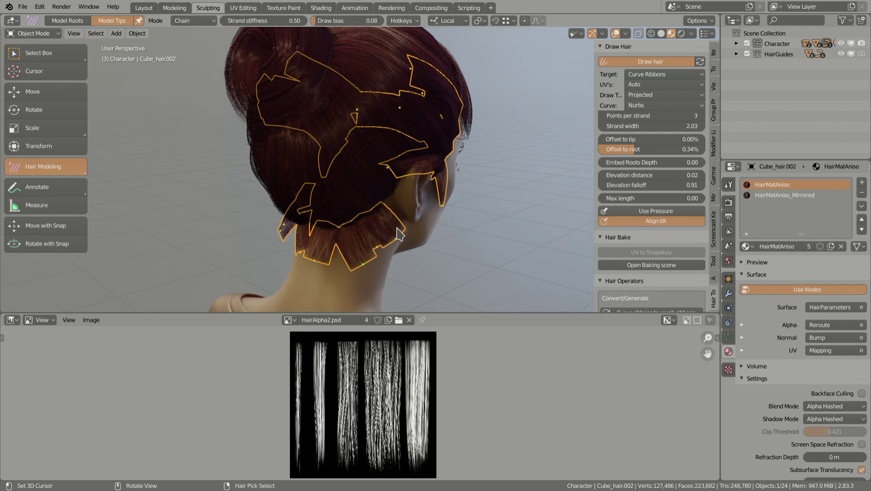
pyautogui.hotkey('ctrl', 'z')
pyautogui.hotkey('alt', 's')
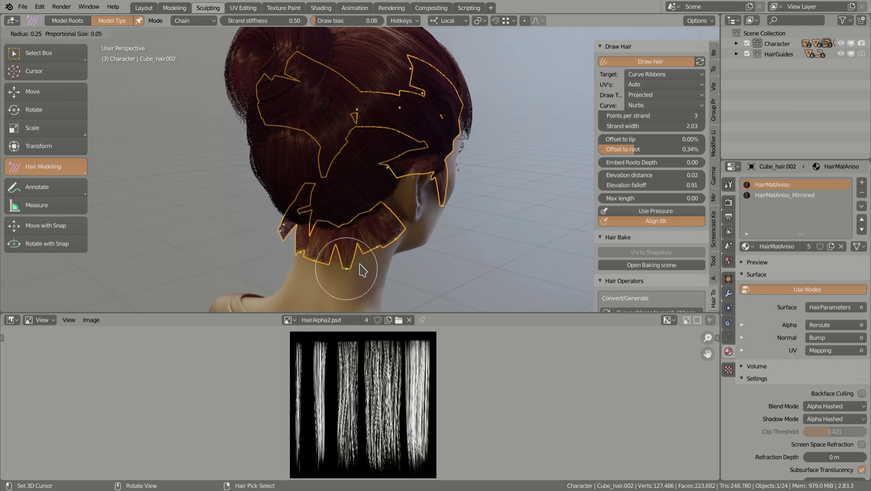
pyautogui.click(370, 249)
pyautogui.moveTo(318, 262); pyautogui.dragTo(357, 258, button='middle')
pyautogui.keyDown('shift'); pyautogui.rightClick(343, 256); pyautogui.keyUp('shift')
pyautogui.hotkey('alt', 's')
pyautogui.moveTo(387, 260); pyautogui.dragTo(395, 251)
# - Draw another short ribbon to fill the gap at the centre of the nape
pyautogui.moveTo(394, 251); pyautogui.dragTo(344, 263, button='middle')
pyautogui.moveTo(351, 264); pyautogui.dragTo(336, 266)
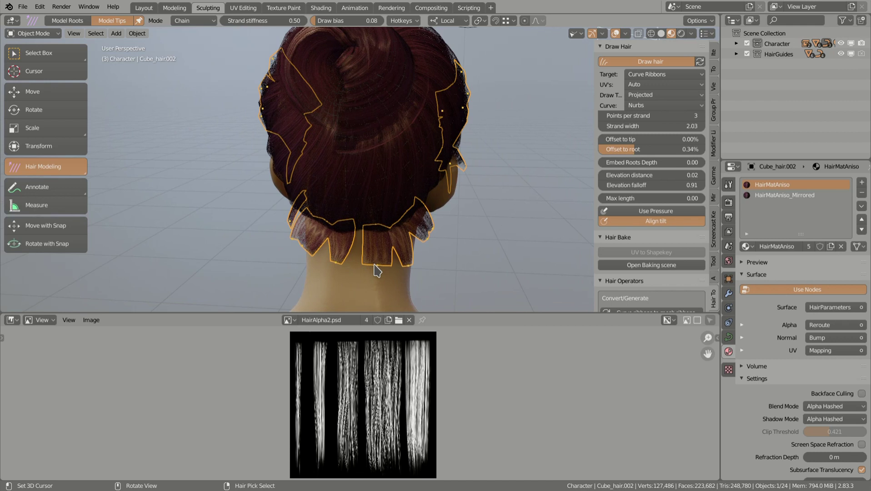
pyautogui.moveTo(407, 268); pyautogui.dragTo(371, 266)
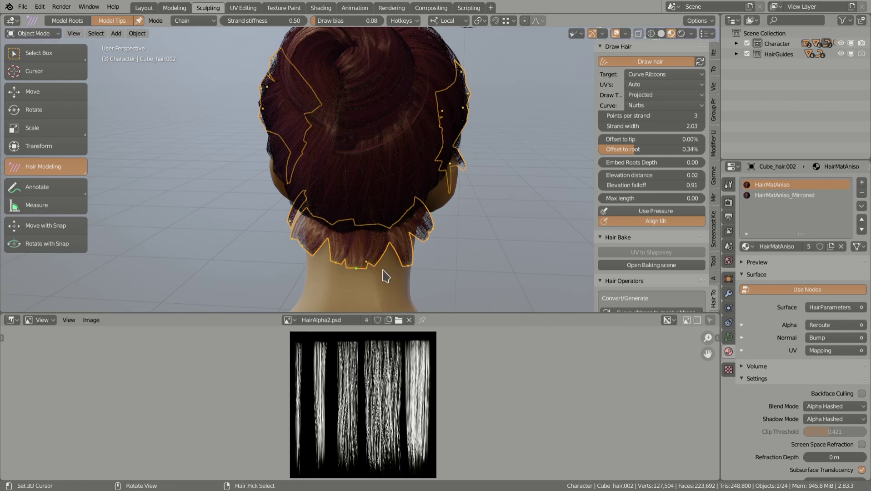
# - Taper the tip of the ribbon on the left half of the nape by shrinking its radius
pyautogui.moveTo(346, 235); pyautogui.dragTo(348, 249, button='middle')
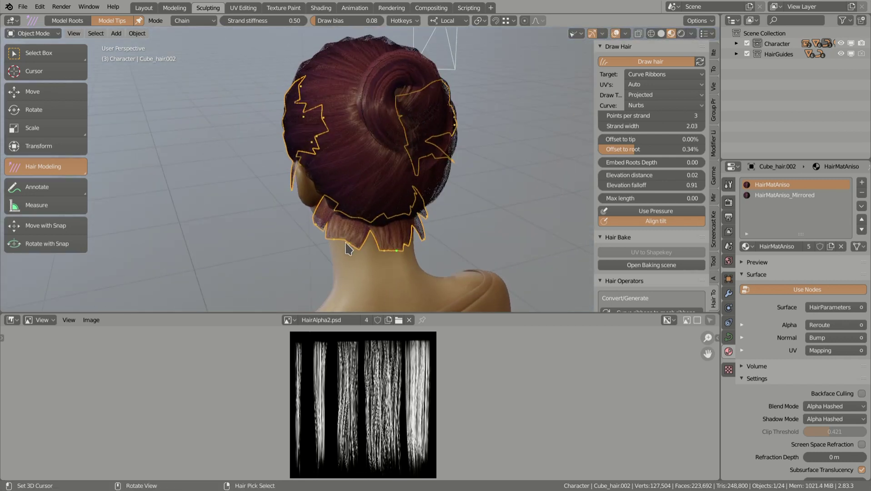
pyautogui.moveTo(359, 248); pyautogui.dragTo(364, 249)
pyautogui.press('F3')
pyautogui.press('Escape')
pyautogui.hotkey('alt', 's')
pyautogui.click(399, 302)
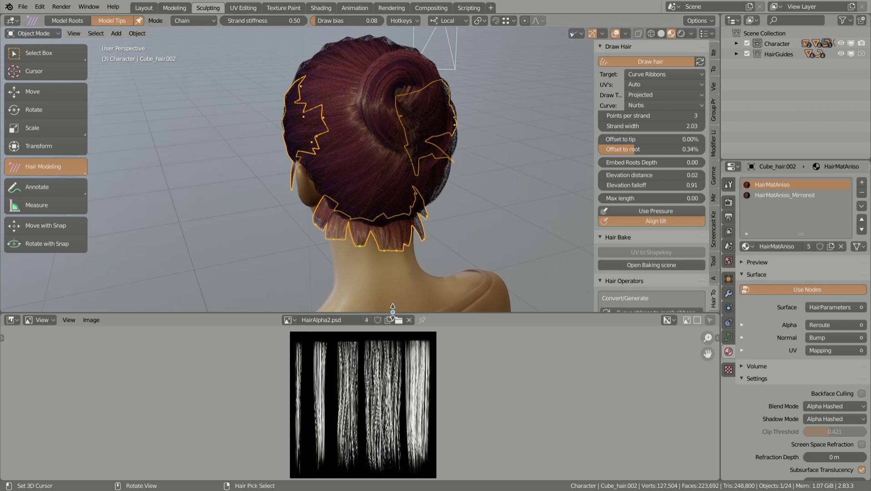
# - Enlarge the 3D viewport and change its display to solid shading
pyautogui.moveTo(394, 313); pyautogui.dragTo(398, 381)
pyautogui.moveTo(332, 213); pyautogui.dragTo(395, 223, button='middle')
pyautogui.moveTo(379, 178); pyautogui.dragTo(371, 209, button='middle')
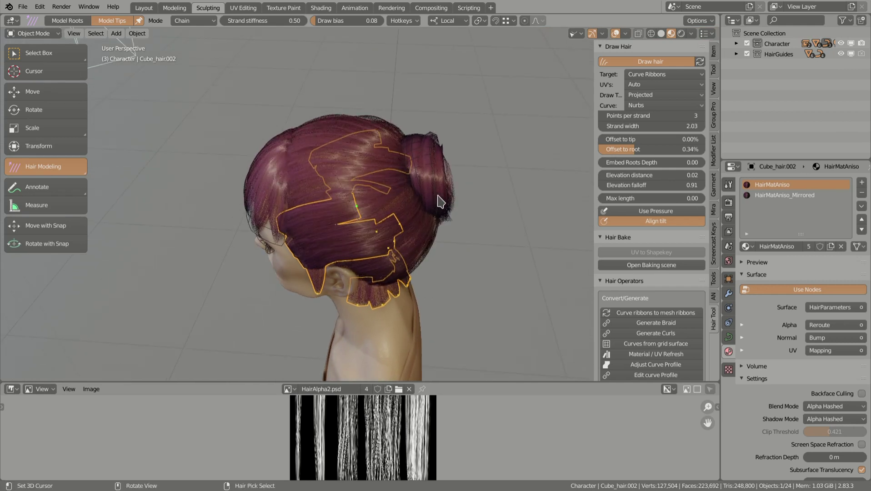
pyautogui.moveTo(411, 199)
pyautogui.mouseDown()
pyautogui.moveTo(394, 217)
pyautogui.moveTo(411, 234)
pyautogui.mouseUp()
pyautogui.moveTo(411, 234); pyautogui.dragTo(309, 246, button='middle')
pyautogui.click(661, 33)
pyautogui.moveTo(455, 227); pyautogui.dragTo(402, 242, button='middle')
# - Reposition the tips of the side ribbons above and behind the right ear in Chain mode
pyautogui.moveTo(354, 187); pyautogui.dragTo(445, 163, button='middle')
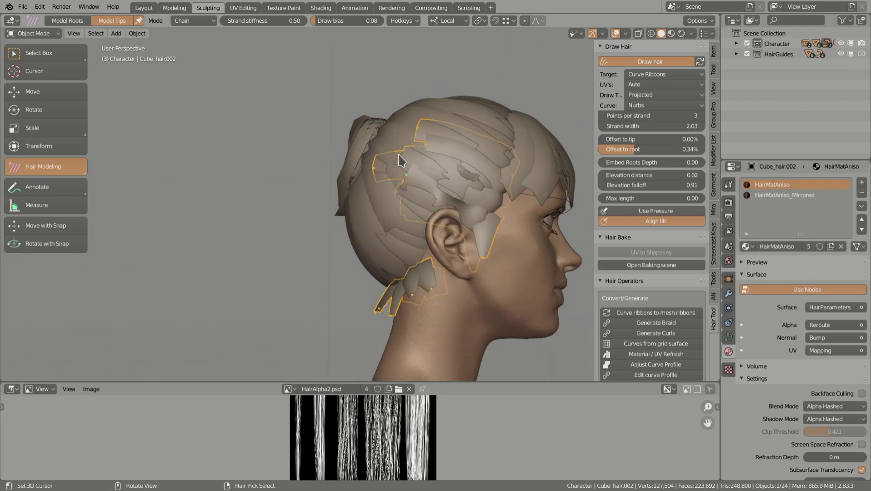
pyautogui.moveTo(369, 198); pyautogui.dragTo(430, 155, button='middle')
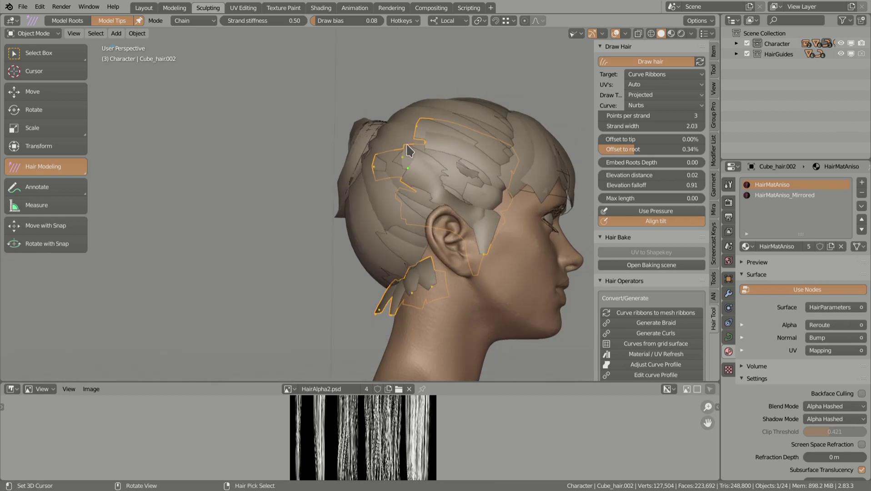
pyautogui.moveTo(381, 170); pyautogui.dragTo(351, 262, button='middle')
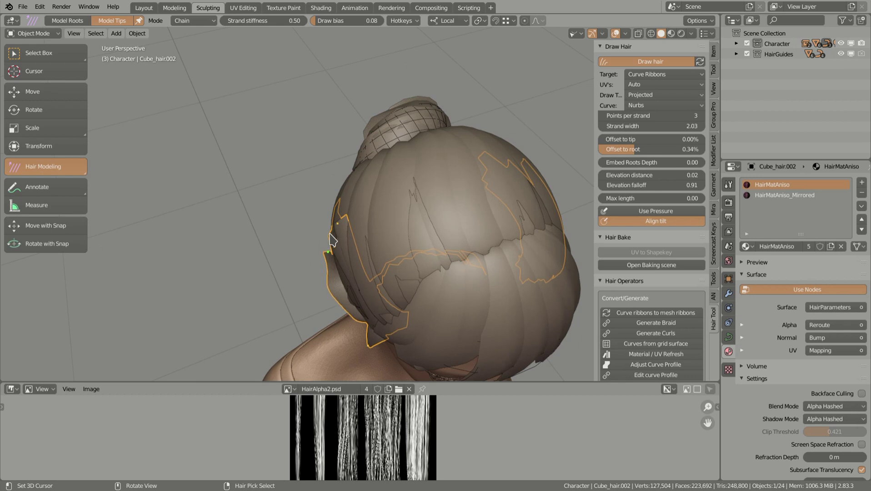
pyautogui.moveTo(334, 237); pyautogui.dragTo(408, 267, button='middle')
pyautogui.press('Tab')
pyautogui.press('Tab')
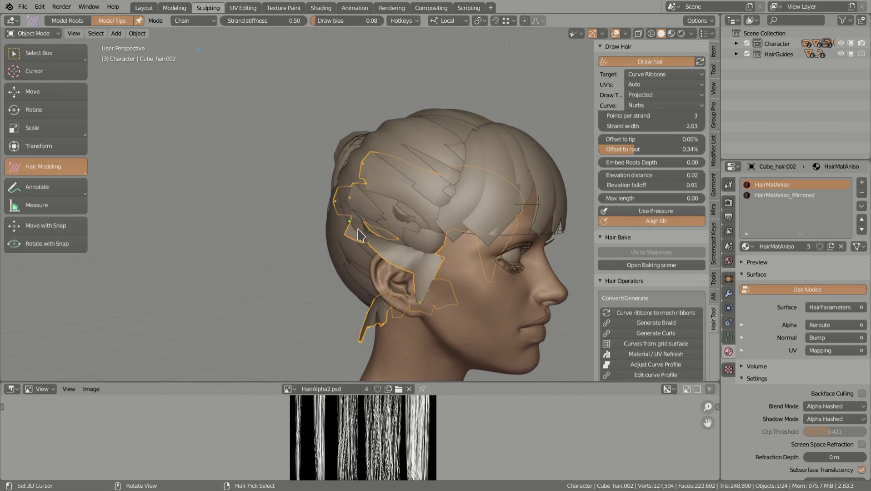
pyautogui.moveTo(377, 245); pyautogui.dragTo(415, 254)
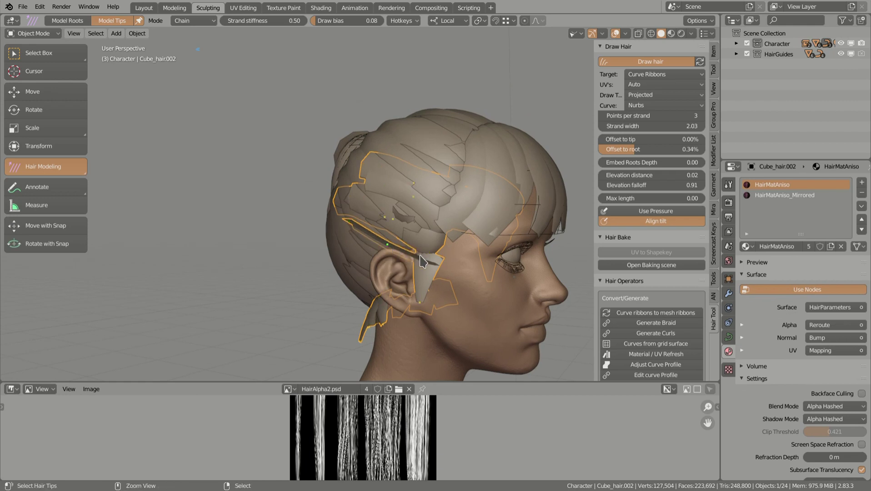
# - Tilt the ribbon above the right ear by about 1.01 with a proportional size of 0.40
pyautogui.moveTo(455, 229); pyautogui.dragTo(424, 235, button='middle')
pyautogui.hotkey('ctrl', 't')
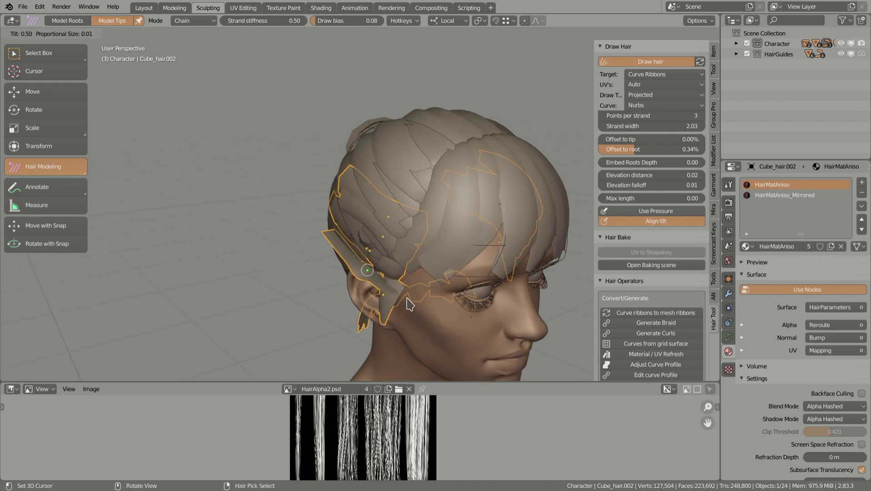
pyautogui.scroll(-16, 412, 300)
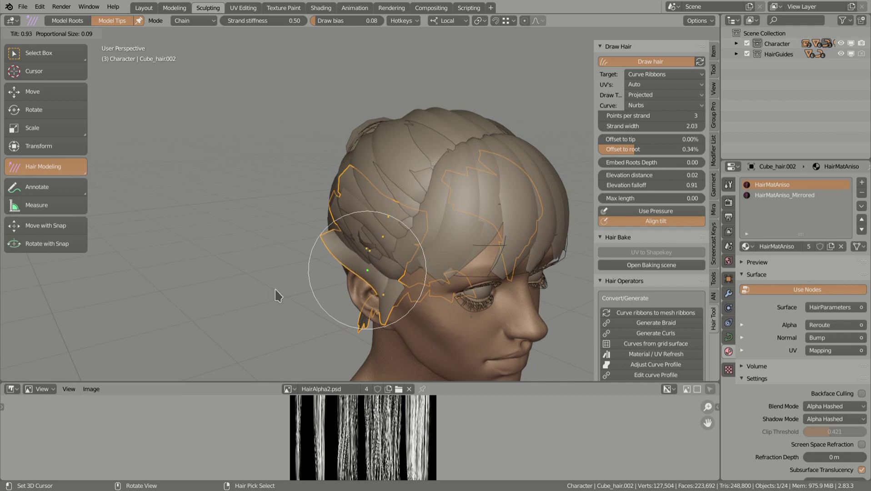
pyautogui.scroll(-15, 272, 298)
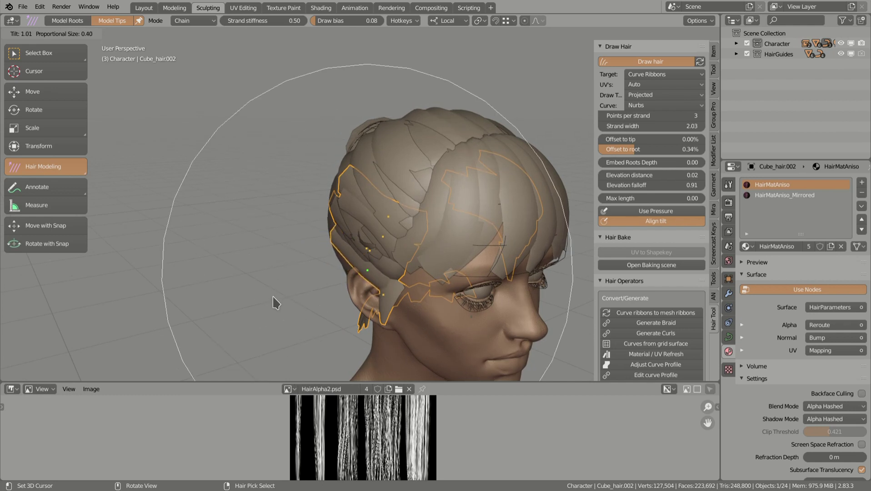
pyautogui.click(279, 305)
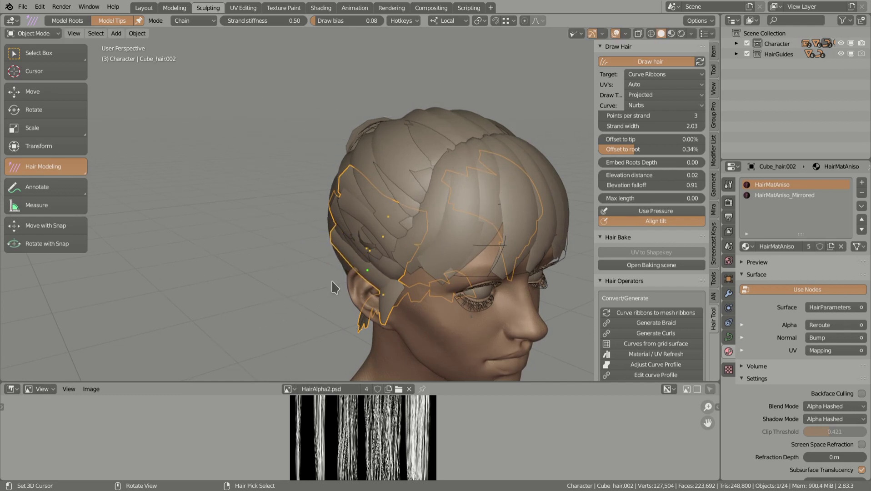
pyautogui.moveTo(279, 305); pyautogui.dragTo(417, 265, button='middle')
# - Reselect the detail hair ribbons and move the right side ribbon's points closer to the head
pyautogui.click(386, 317)
pyautogui.moveTo(385, 316); pyautogui.dragTo(393, 281, button='middle')
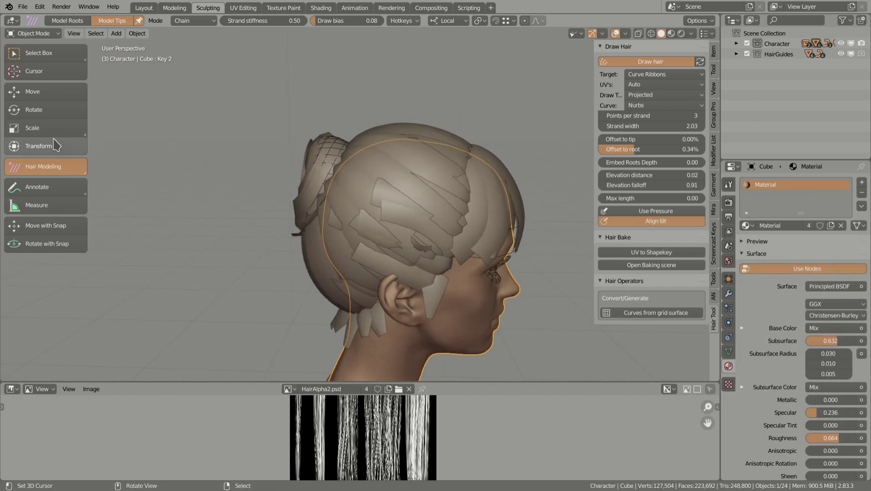
pyautogui.moveTo(407, 195); pyautogui.dragTo(385, 207, button='middle')
pyautogui.rightClick(385, 208)
pyautogui.rightClick(356, 234)
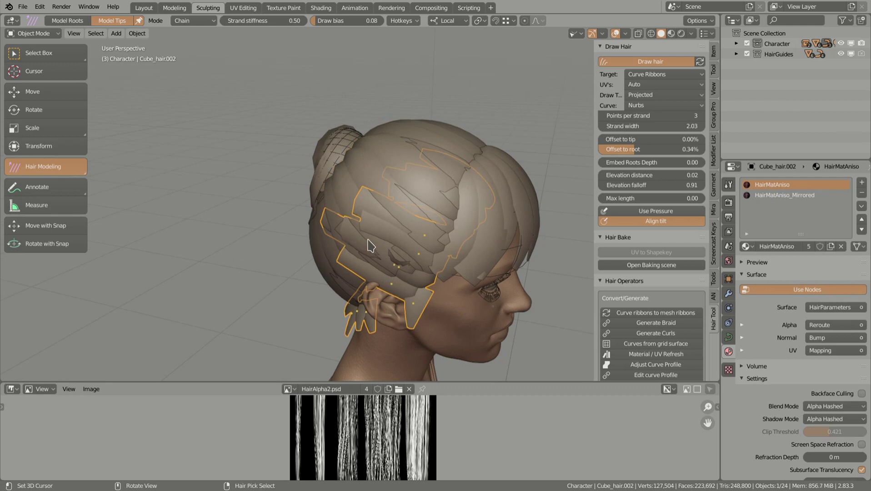
pyautogui.moveTo(376, 248); pyautogui.dragTo(361, 321, button='middle')
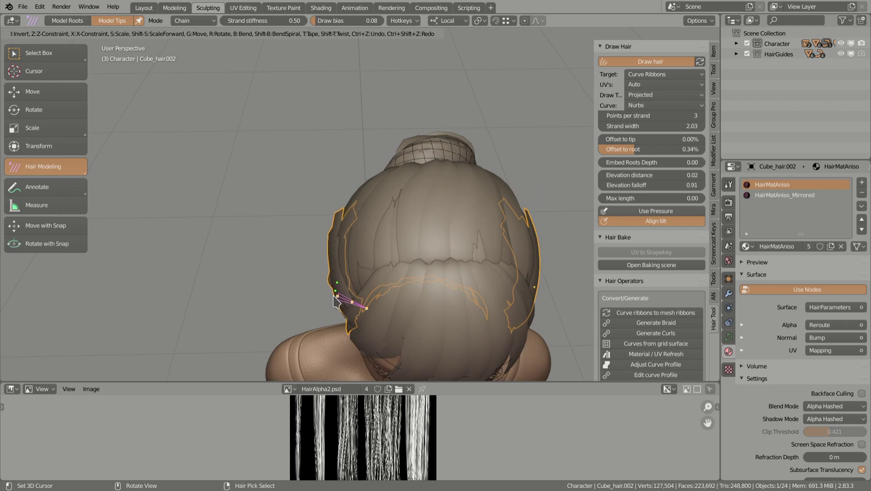
# - Narrow the tip of the right side ribbon between the ear and the bun
pyautogui.moveTo(335, 301)
pyautogui.mouseDown(button='middle')
pyautogui.moveTo(390, 255)
pyautogui.moveTo(421, 258)
pyautogui.moveTo(386, 276)
pyautogui.moveTo(347, 237)
pyautogui.moveTo(355, 248)
pyautogui.moveTo(417, 211)
pyautogui.mouseUp(button='middle')
pyautogui.scroll(14, 394, 227)
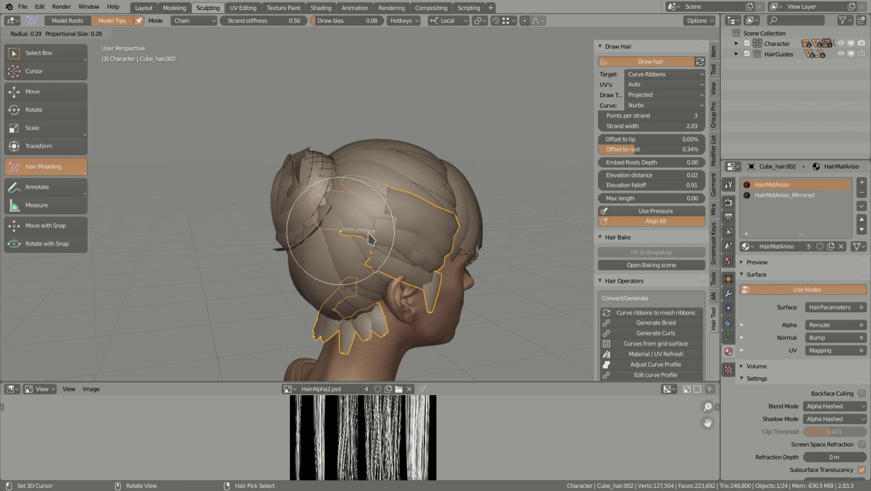
pyautogui.scroll(2, 371, 239)
pyautogui.click(369, 232)
# - Reposition the tip of the right side ribbon toward the bun to follow the curve of the head
pyautogui.moveTo(368, 232); pyautogui.dragTo(466, 256, button='middle')
pyautogui.moveTo(466, 255); pyautogui.dragTo(537, 239)
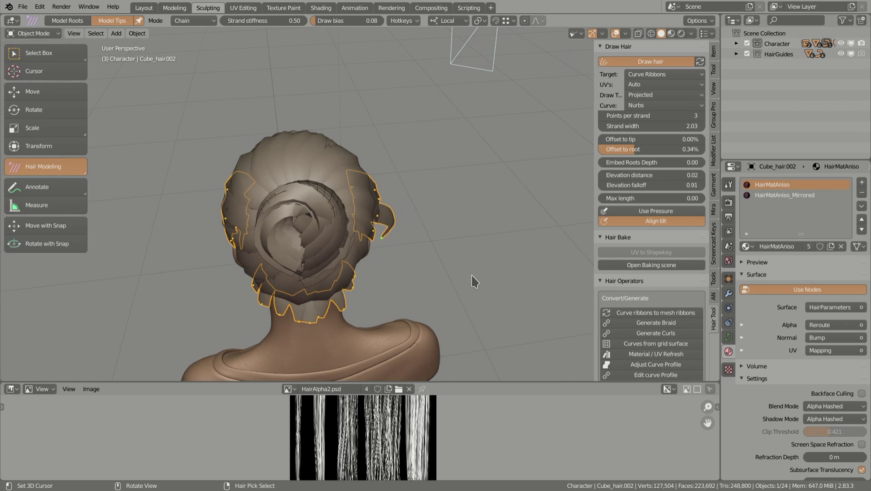
pyautogui.moveTo(456, 280); pyautogui.dragTo(333, 223, button='middle')
pyautogui.moveTo(333, 223); pyautogui.dragTo(319, 221)
pyautogui.moveTo(319, 221); pyautogui.dragTo(426, 171, button='middle')
pyautogui.moveTo(374, 210); pyautogui.dragTo(515, 212, button='middle')
pyautogui.moveTo(443, 256); pyautogui.dragTo(353, 266)
pyautogui.moveTo(344, 265); pyautogui.dragTo(359, 209, button='middle')
pyautogui.moveTo(364, 192); pyautogui.dragTo(381, 175)
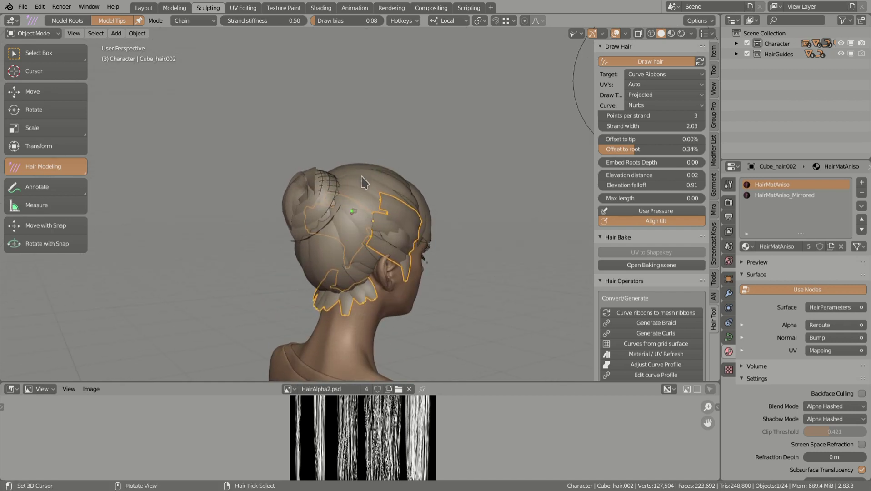
# - Adjust the strand points just above the right ear to fit the ribbons to the head
pyautogui.moveTo(381, 186); pyautogui.dragTo(388, 252, button='middle')
pyautogui.moveTo(392, 255); pyautogui.dragTo(395, 258)
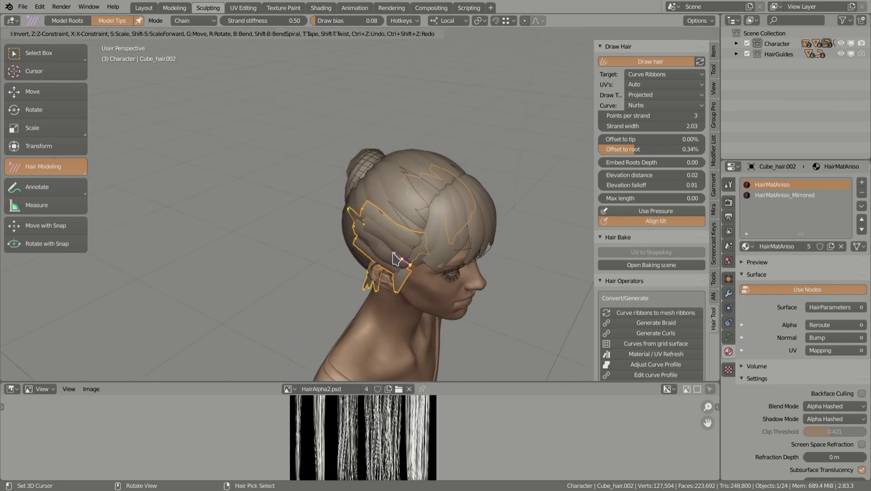
pyautogui.moveTo(394, 259); pyautogui.dragTo(373, 277, button='middle')
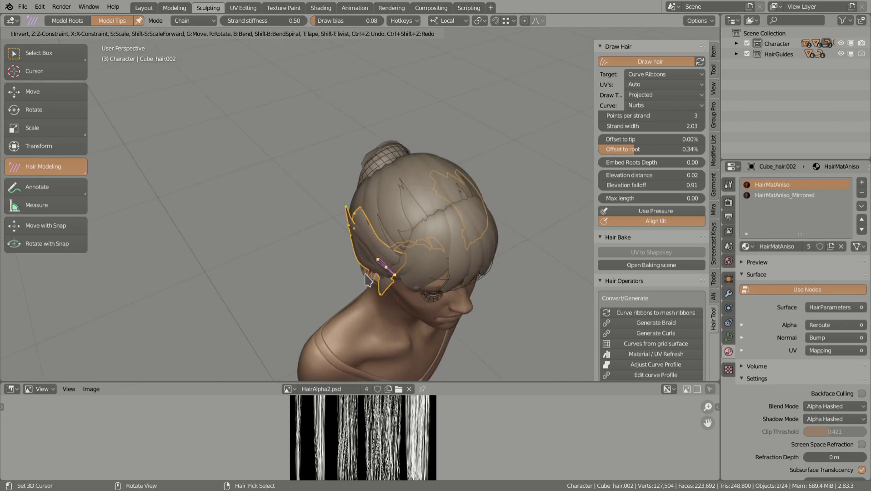
pyautogui.moveTo(359, 206); pyautogui.dragTo(378, 221, button='middle')
# - Switch back to material preview shading and inspect the hairstyle from both sides and the front
pyautogui.click(671, 33)
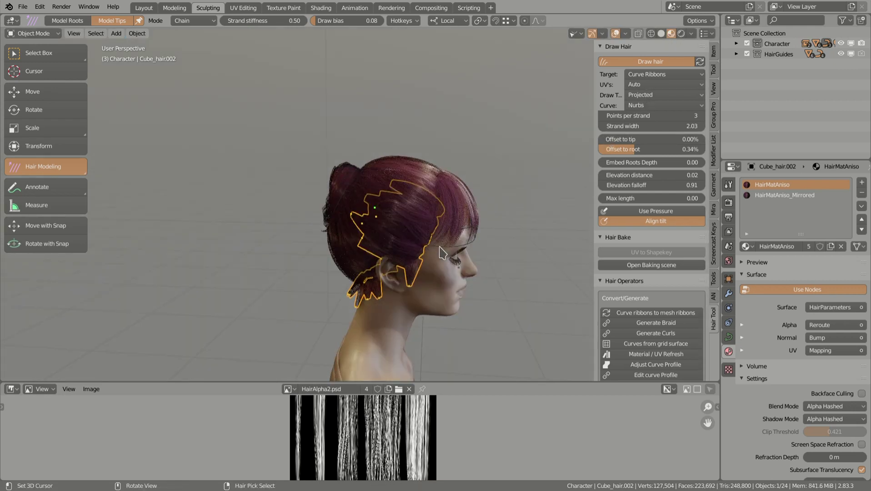
pyautogui.moveTo(373, 250); pyautogui.dragTo(425, 253, button='middle')
pyautogui.rightClick(432, 325)
pyautogui.moveTo(446, 324); pyautogui.dragTo(349, 274, button='middle')
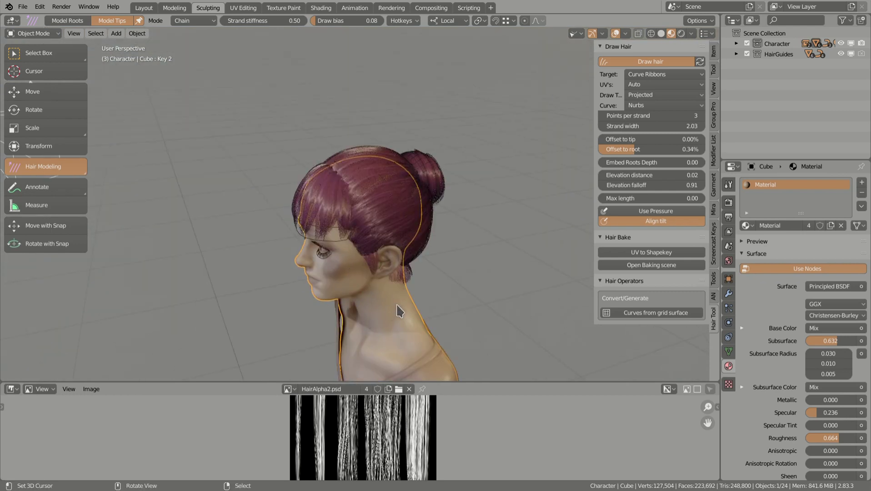
pyautogui.hotkey('ctrl', 'z')
pyautogui.hotkey('ctrl', 'shift', 'z')
pyautogui.moveTo(394, 293); pyautogui.dragTo(413, 205, button='middle')
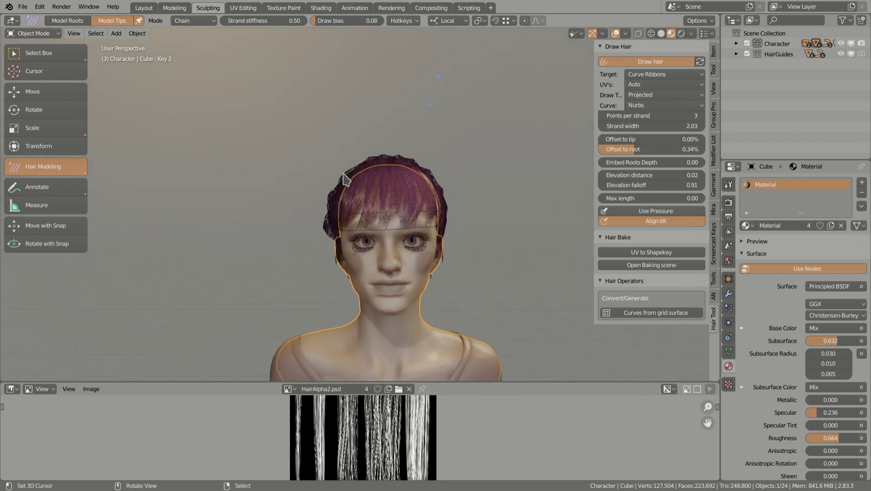
pyautogui.moveTo(376, 181); pyautogui.dragTo(421, 168, button='middle')
# - Select the grid-generated ribbons covering the head and set their profile's strand protrusion to 0.2
pyautogui.click(386, 214)
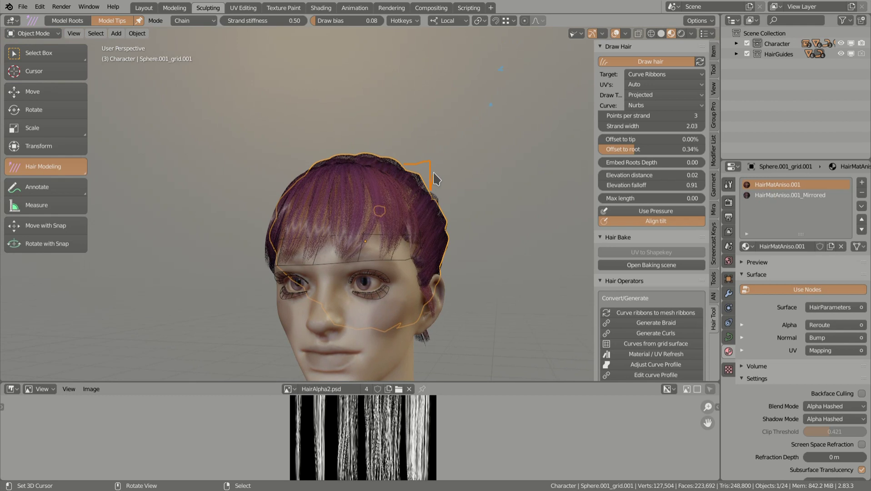
pyautogui.moveTo(438, 193); pyautogui.dragTo(437, 193)
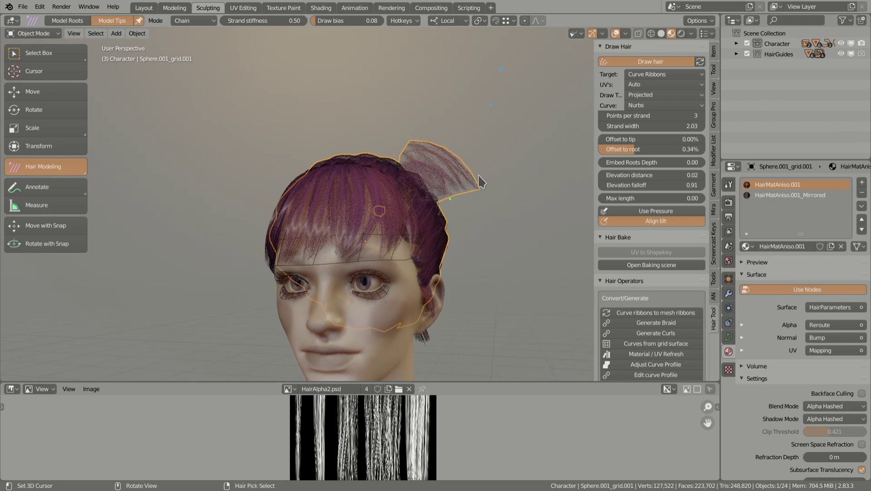
pyautogui.hotkey('ctrl', 'z')
pyautogui.moveTo(488, 172); pyautogui.dragTo(458, 190, button='middle')
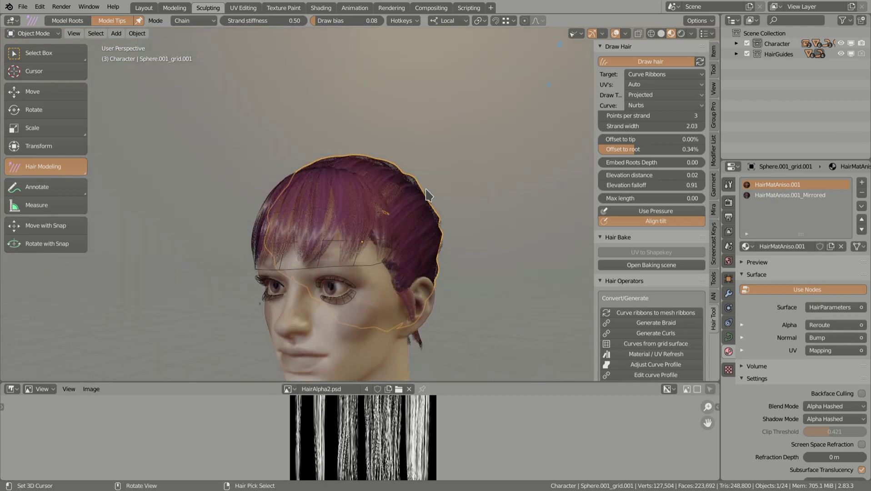
pyautogui.hotkey('ctrl', 'shift', 'h')
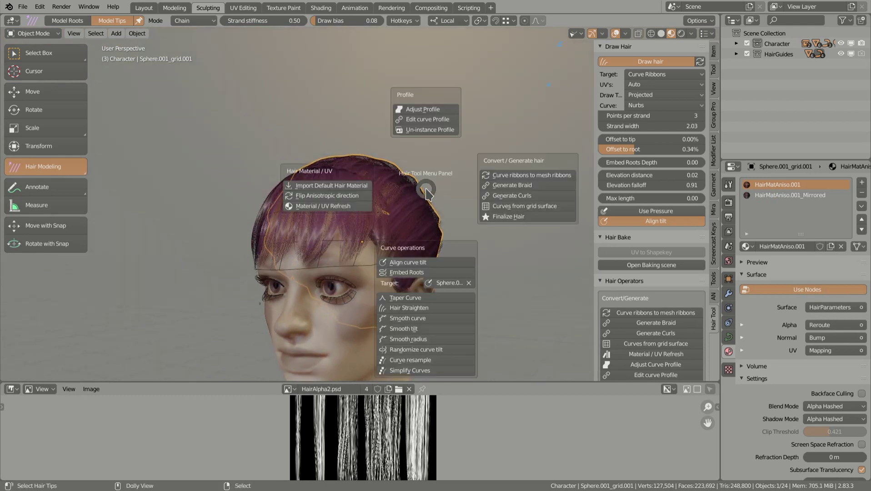
pyautogui.click(423, 109)
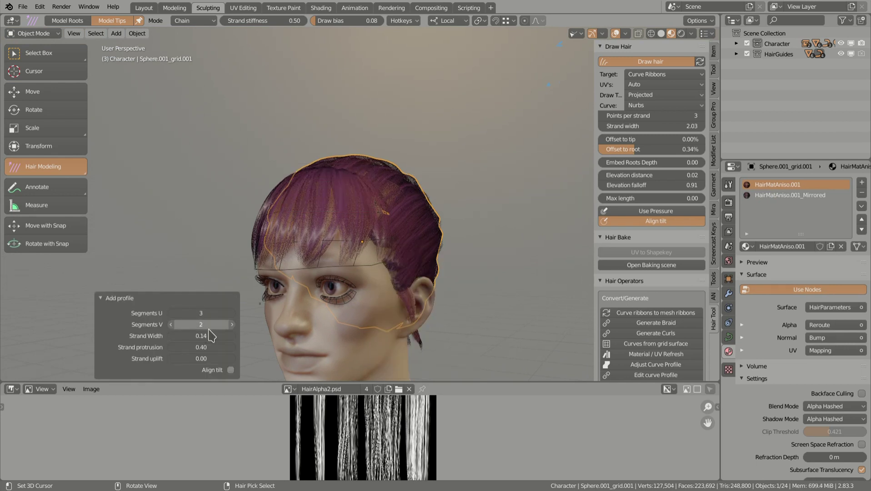
pyautogui.click(212, 347)
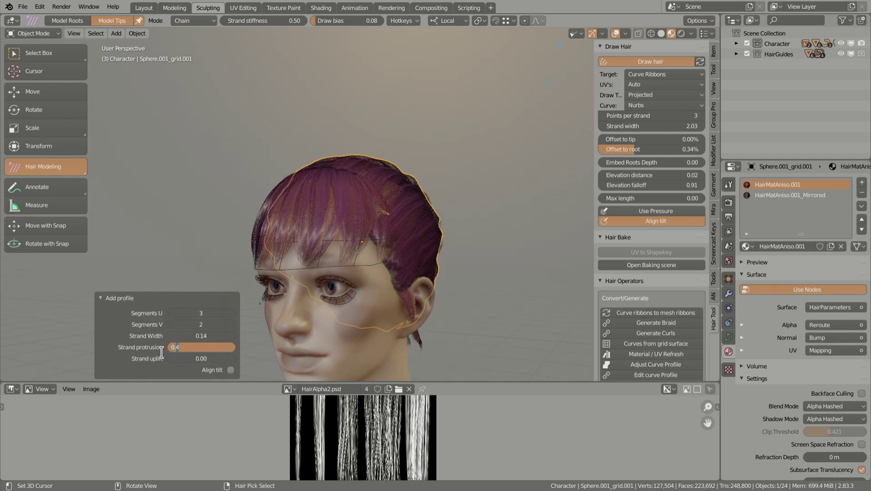
pyautogui.write('0.2')
pyautogui.press('Return')
pyautogui.moveTo(299, 301); pyautogui.dragTo(380, 259, button='middle')
# - Draw a new ribbon on the head mesh from behind the fringe back to the bun, with 9 points per strand
pyautogui.rightClick(377, 253)
pyautogui.moveTo(377, 133); pyautogui.dragTo(343, 207, button='middle')
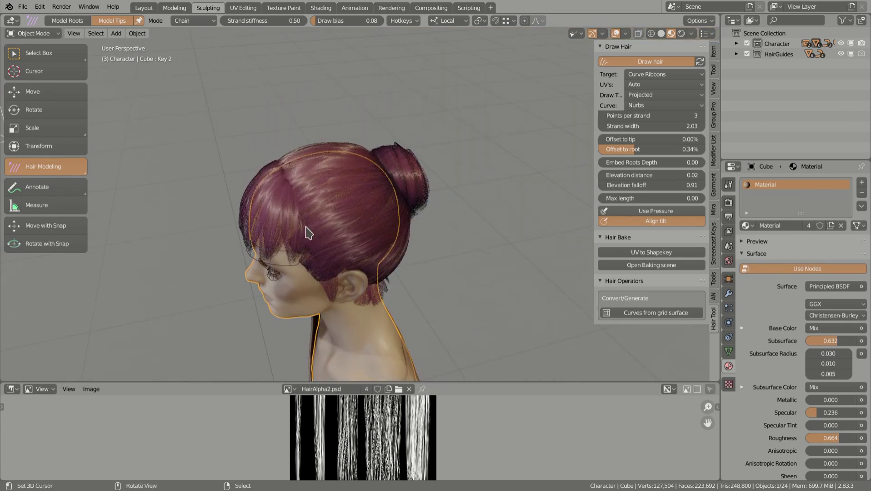
pyautogui.click(310, 209)
pyautogui.moveTo(395, 214); pyautogui.dragTo(394, 191, button='middle')
pyautogui.click(673, 117)
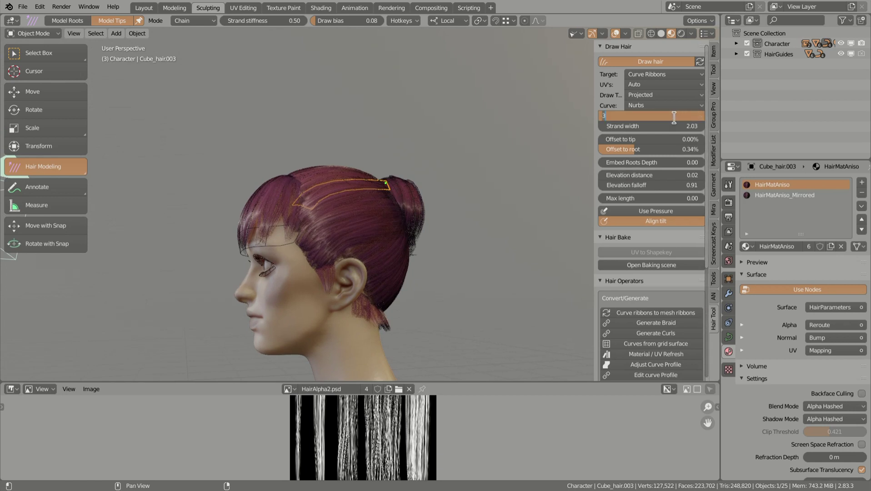
pyautogui.write('9')
pyautogui.press('Return')
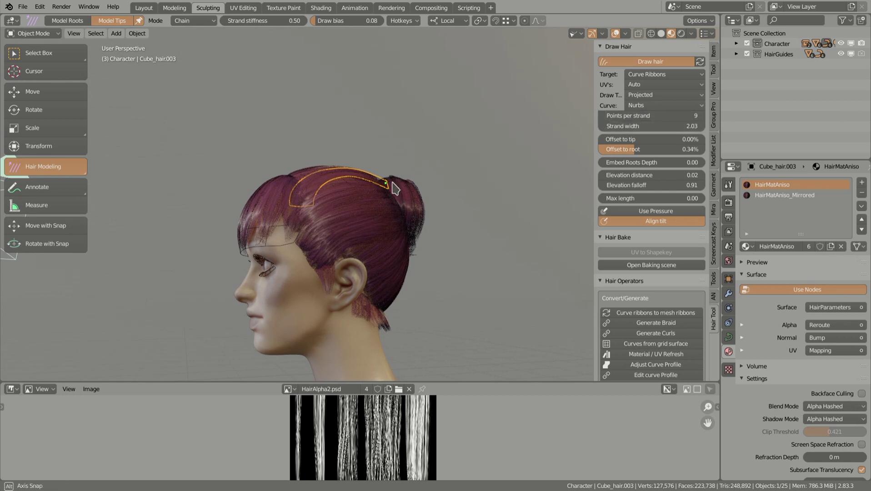
# - Set the elevation distance to 0.03 and draw two more ribbons over the side and crown of the head
pyautogui.moveTo(400, 179); pyautogui.dragTo(403, 193, button='middle')
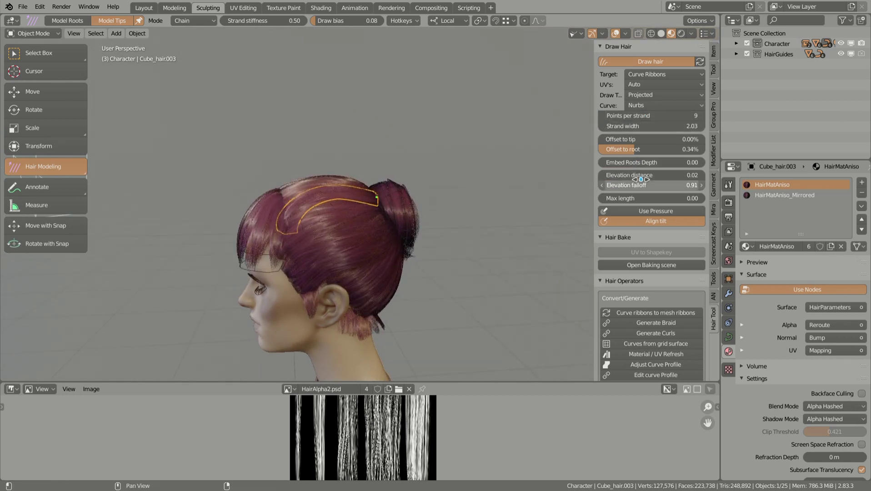
pyautogui.moveTo(663, 175); pyautogui.dragTo(657, 175)
pyautogui.moveTo(350, 220); pyautogui.dragTo(335, 284, button='middle')
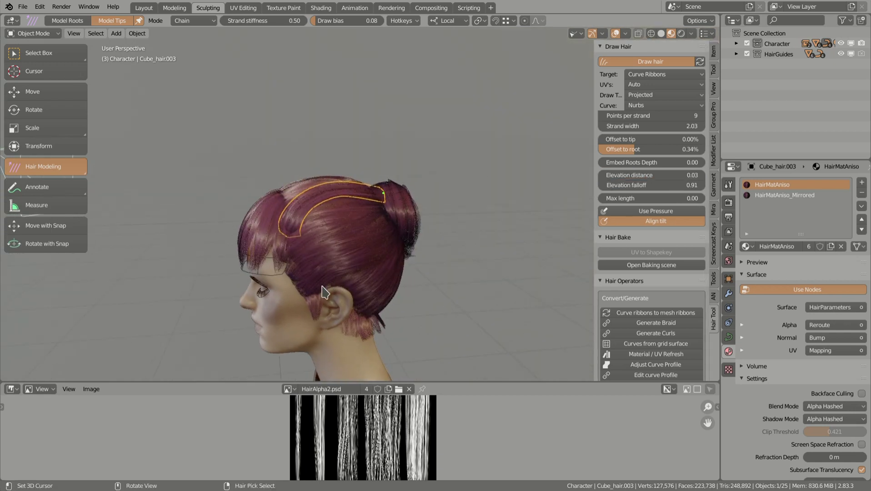
pyautogui.moveTo(372, 269); pyautogui.dragTo(386, 234)
pyautogui.moveTo(306, 214); pyautogui.dragTo(307, 242, button='middle')
pyautogui.moveTo(363, 191); pyautogui.dragTo(371, 196)
pyautogui.moveTo(314, 214)
pyautogui.mouseDown(button='middle')
pyautogui.moveTo(347, 245)
pyautogui.moveTo(420, 191)
pyautogui.moveTo(447, 186)
pyautogui.moveTo(432, 243)
pyautogui.moveTo(445, 209)
pyautogui.moveTo(426, 227)
pyautogui.mouseUp(button='middle')
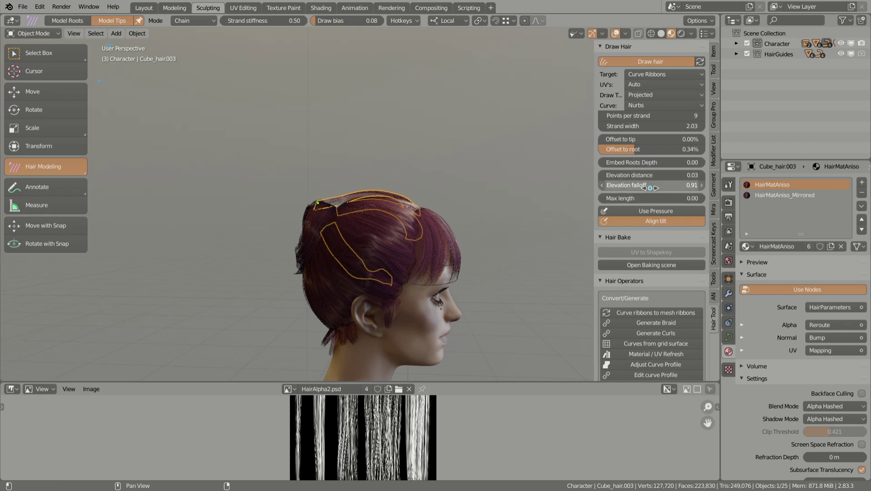
# - Set the elevation falloff to 1.00 and draw a ribbon curving down the right side of the head behind the fringe
pyautogui.moveTo(650, 187); pyautogui.dragTo(644, 187)
pyautogui.moveTo(428, 255); pyautogui.dragTo(409, 248, button='middle')
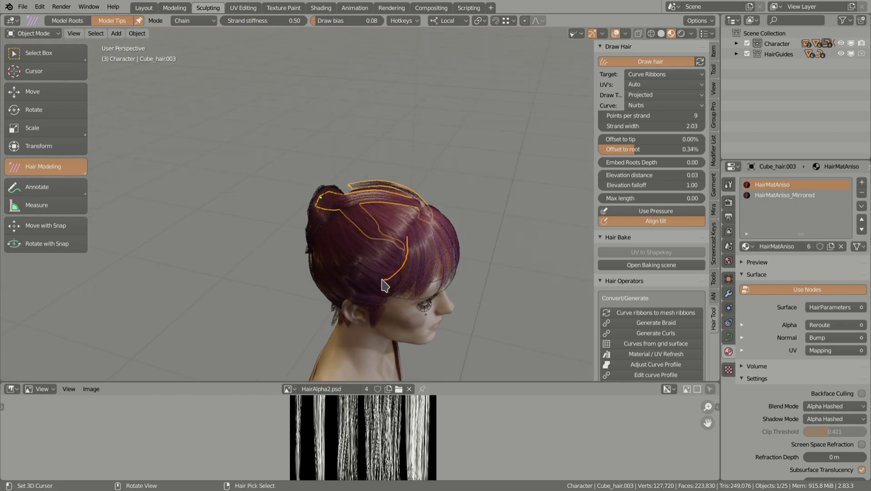
pyautogui.moveTo(384, 286); pyautogui.dragTo(383, 291)
pyautogui.moveTo(384, 291)
pyautogui.mouseDown(button='middle')
pyautogui.moveTo(394, 249)
pyautogui.moveTo(408, 247)
pyautogui.mouseUp(button='middle')
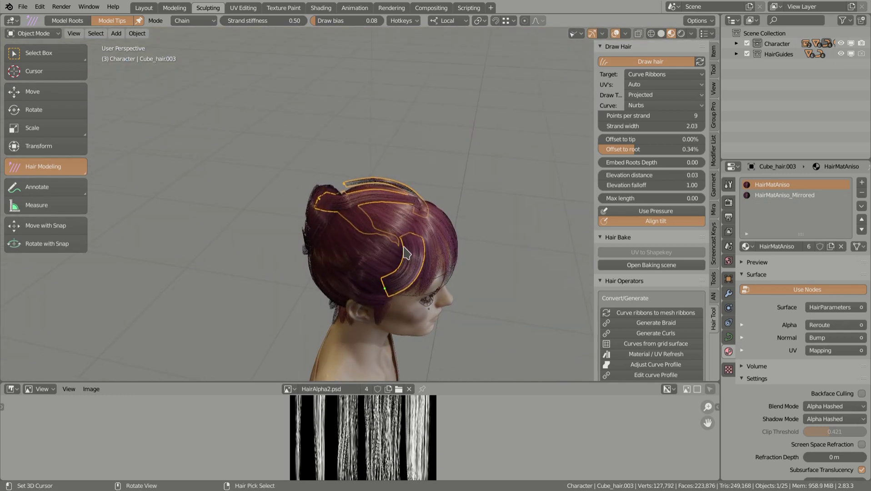
# - Draw three loose ribbons hanging down the neck from the hairline behind the right ear
pyautogui.moveTo(331, 221); pyautogui.dragTo(348, 247, button='middle')
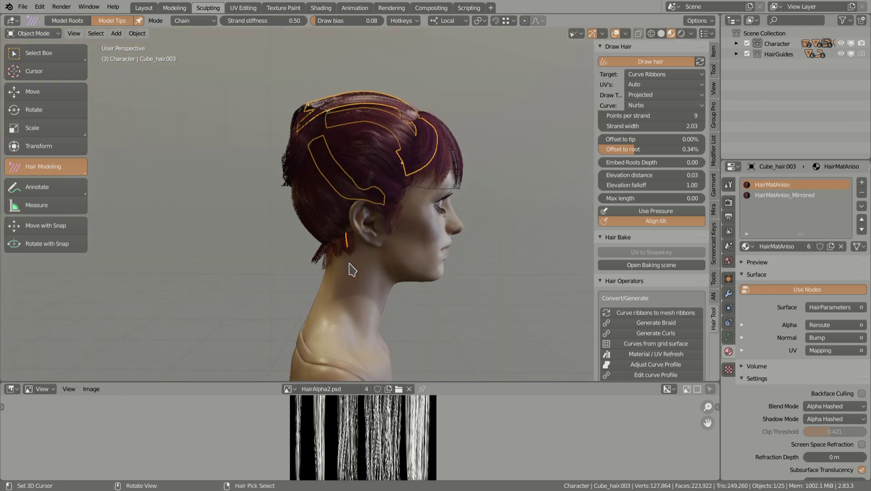
pyautogui.moveTo(373, 320); pyautogui.dragTo(374, 321)
pyautogui.moveTo(373, 321); pyautogui.dragTo(350, 262, button='middle')
pyautogui.moveTo(336, 263); pyautogui.dragTo(368, 330)
pyautogui.moveTo(344, 297); pyautogui.dragTo(375, 259, button='middle')
pyautogui.moveTo(375, 258); pyautogui.dragTo(377, 340)
pyautogui.moveTo(368, 322); pyautogui.dragTo(399, 300, button='middle')
pyautogui.moveTo(371, 266); pyautogui.dragTo(388, 253, button='middle')
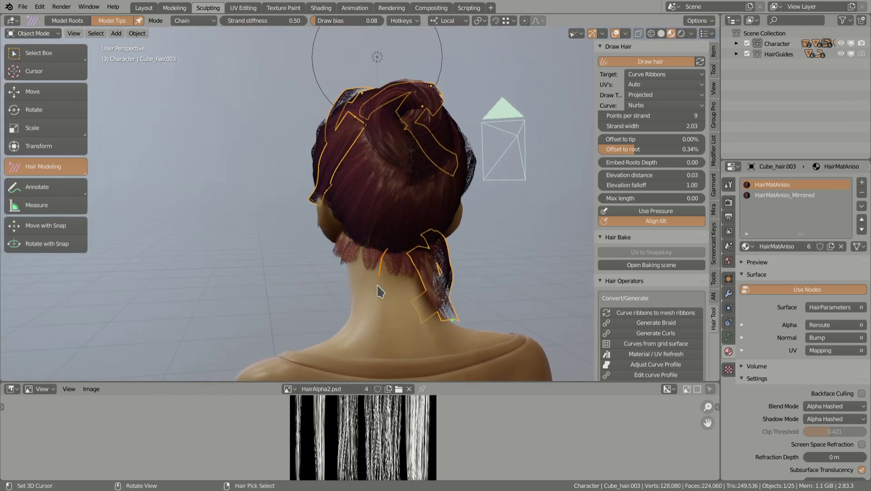
# - Draw two more hanging ribbons from the nape hairline at the back of the neck
pyautogui.moveTo(376, 298); pyautogui.dragTo(381, 324)
pyautogui.moveTo(381, 323); pyautogui.dragTo(381, 254, button='middle')
pyautogui.moveTo(381, 302); pyautogui.dragTo(382, 304)
pyautogui.moveTo(382, 304); pyautogui.dragTo(361, 230, button='middle')
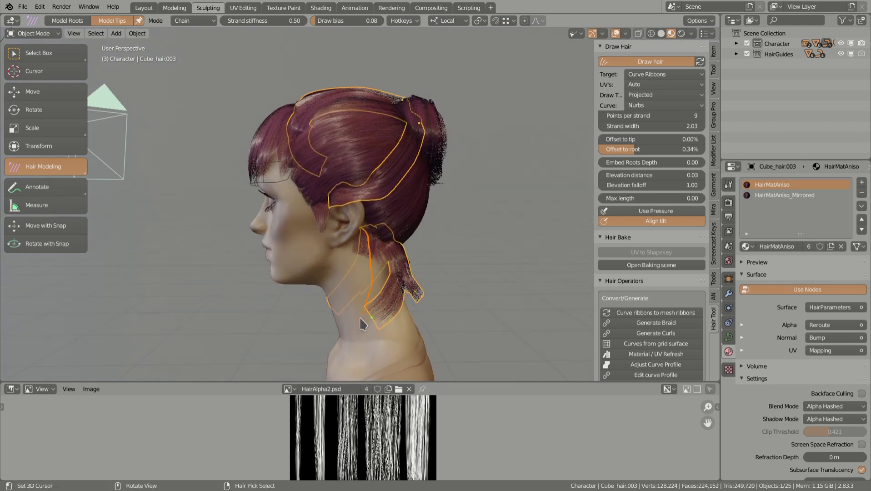
# - Draw a hanging ribbon behind the left ear, undo and redraw it, and add another loose ribbon at the nape
pyautogui.moveTo(359, 327); pyautogui.dragTo(361, 324)
pyautogui.moveTo(361, 323)
pyautogui.mouseDown(button='middle')
pyautogui.moveTo(313, 324)
pyautogui.moveTo(355, 287)
pyautogui.moveTo(373, 238)
pyautogui.mouseUp(button='middle')
pyautogui.hotkey('ctrl', 'z')
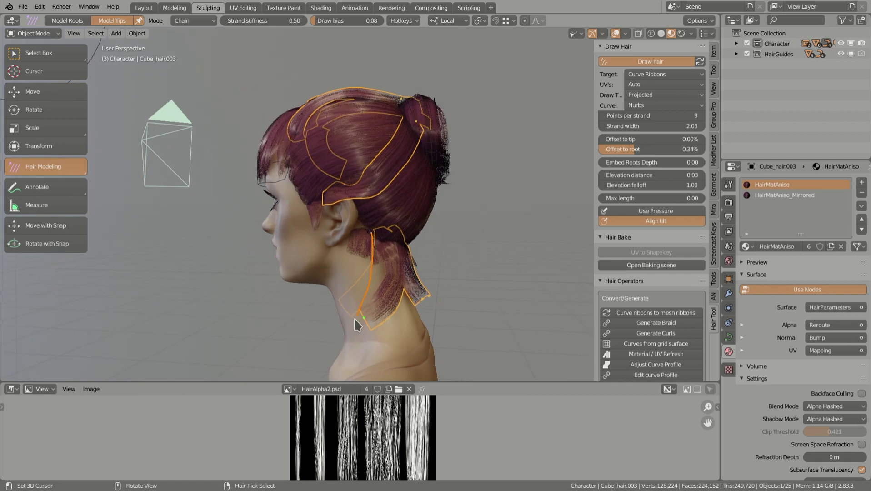
pyautogui.moveTo(353, 321); pyautogui.dragTo(351, 322)
pyautogui.moveTo(339, 320)
pyautogui.mouseDown(button='middle')
pyautogui.moveTo(377, 301)
pyautogui.moveTo(434, 311)
pyautogui.moveTo(448, 304)
pyautogui.mouseUp(button='middle')
pyautogui.moveTo(394, 239); pyautogui.dragTo(349, 277, button='middle')
pyautogui.moveTo(385, 246); pyautogui.dragTo(393, 298, button='middle')
pyautogui.scroll(1, 394, 300)
pyautogui.moveTo(391, 307); pyautogui.dragTo(350, 323)
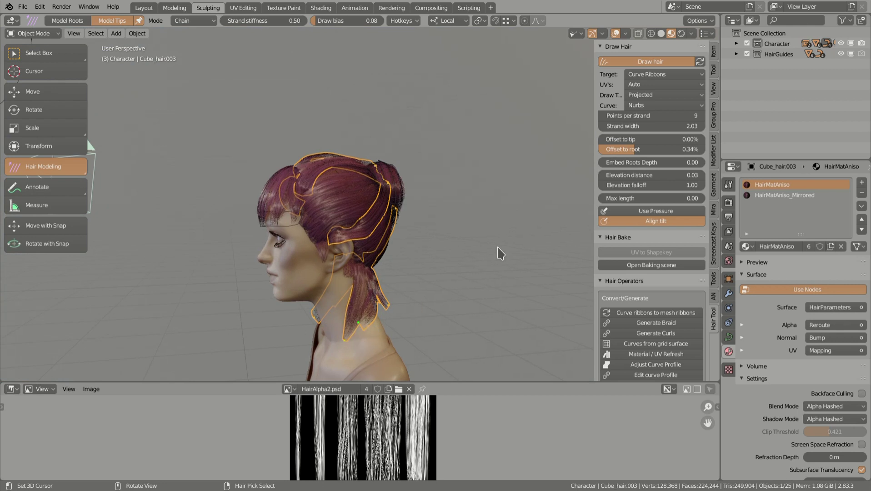
# - Inspect the hanging nape ribbons from the back of the head and undo the last change
pyautogui.moveTo(454, 274); pyautogui.dragTo(359, 317, button='middle')
pyautogui.moveTo(424, 298); pyautogui.dragTo(369, 329, button='middle')
pyautogui.moveTo(433, 336); pyautogui.dragTo(392, 347, button='middle')
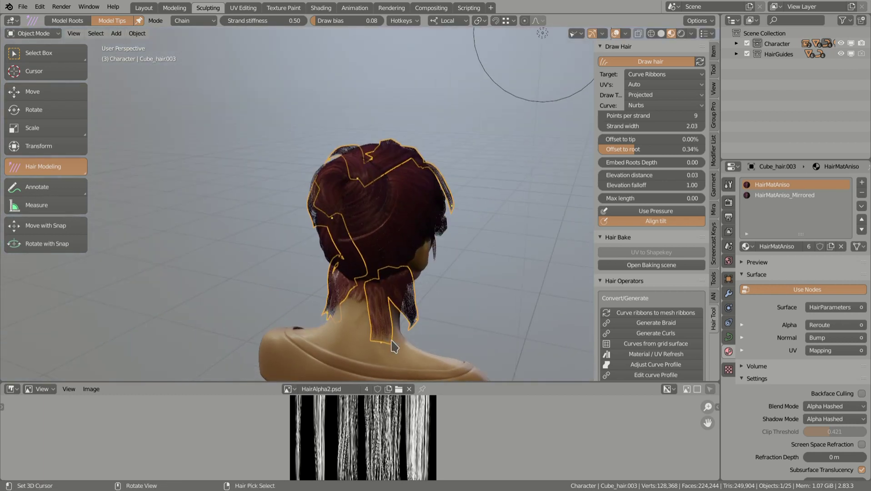
pyautogui.moveTo(433, 315); pyautogui.dragTo(376, 171, button='middle')
pyautogui.hotkey('ctrl', 'z')
# - Switch the hair modeling mode to Normal and lift the selected strand tips on top of the head
pyautogui.moveTo(424, 207); pyautogui.dragTo(418, 179, button='middle')
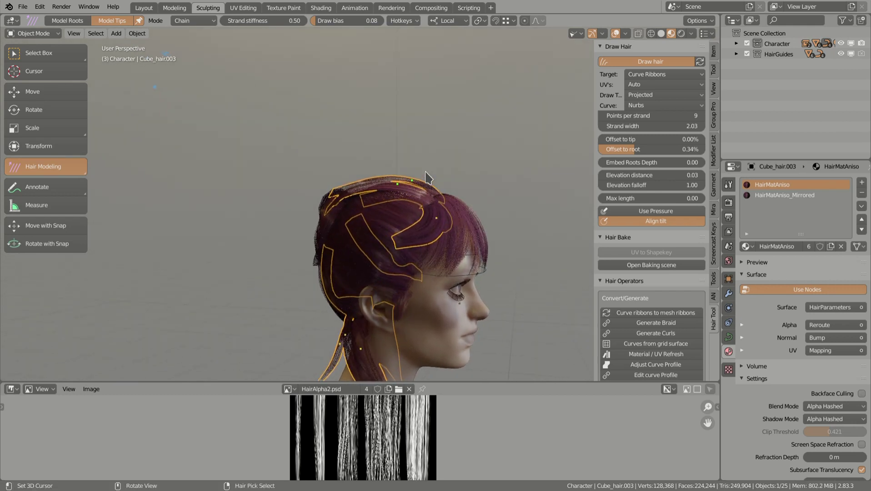
pyautogui.hotkey('alt', 'a')
pyautogui.moveTo(378, 157); pyautogui.dragTo(426, 190)
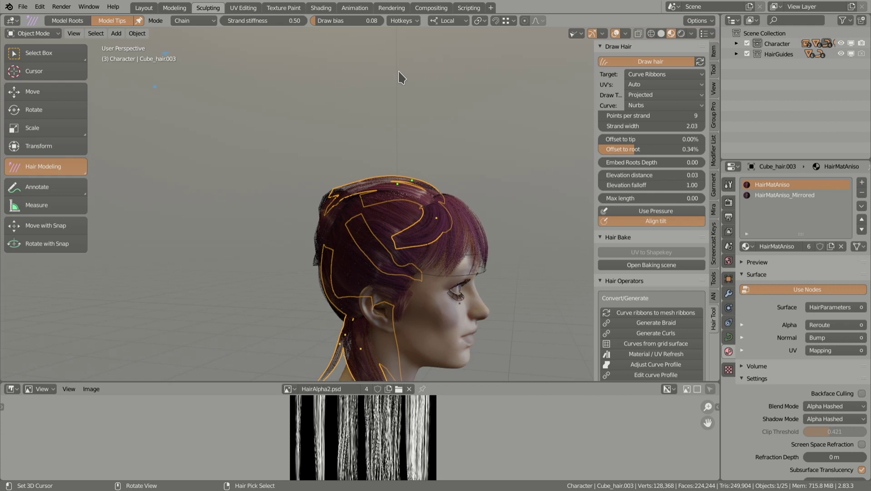
pyautogui.click(206, 22)
pyautogui.click(186, 31)
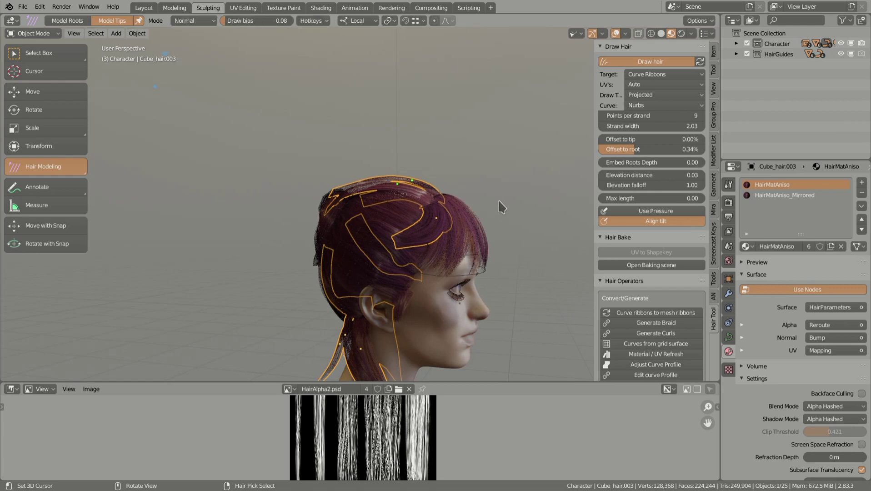
pyautogui.press('g')
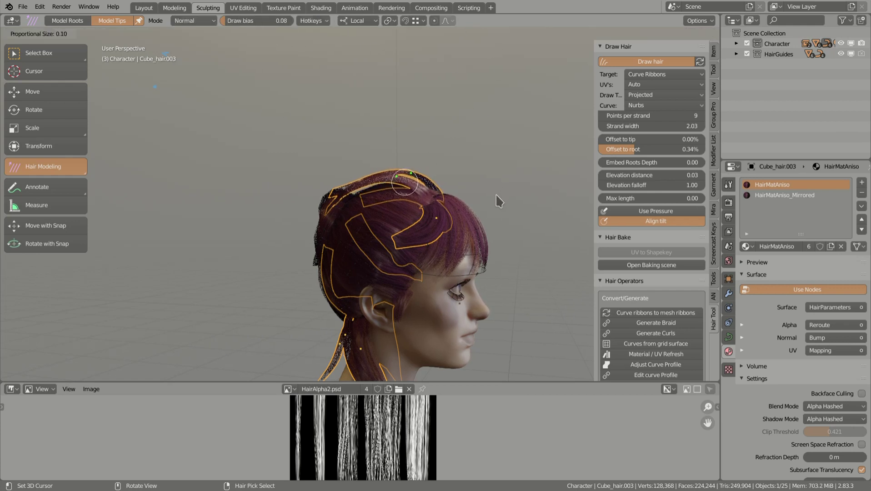
pyautogui.click(502, 203)
# - Adjust the strand on top of the head between the fringe and the bun
pyautogui.moveTo(502, 203); pyautogui.dragTo(421, 278, button='middle')
pyautogui.moveTo(428, 315); pyautogui.dragTo(436, 363, button='middle')
pyautogui.click(437, 362)
pyautogui.moveTo(355, 130); pyautogui.dragTo(352, 231, button='middle')
pyautogui.click(341, 215)
pyautogui.scroll(1, 352, 231)
pyautogui.keyDown('ctrl'); pyautogui.moveTo(350, 231); pyautogui.dragTo(346, 233); pyautogui.keyUp('ctrl')
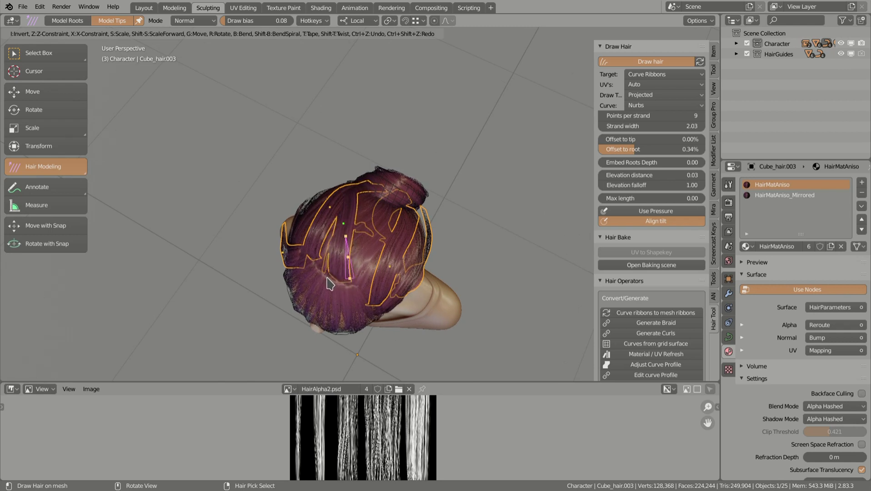
# - Deselect the drawn ribbons and inspect the hairstyle from the front and the left side
pyautogui.moveTo(406, 256); pyautogui.dragTo(416, 222, button='middle')
pyautogui.click(424, 281)
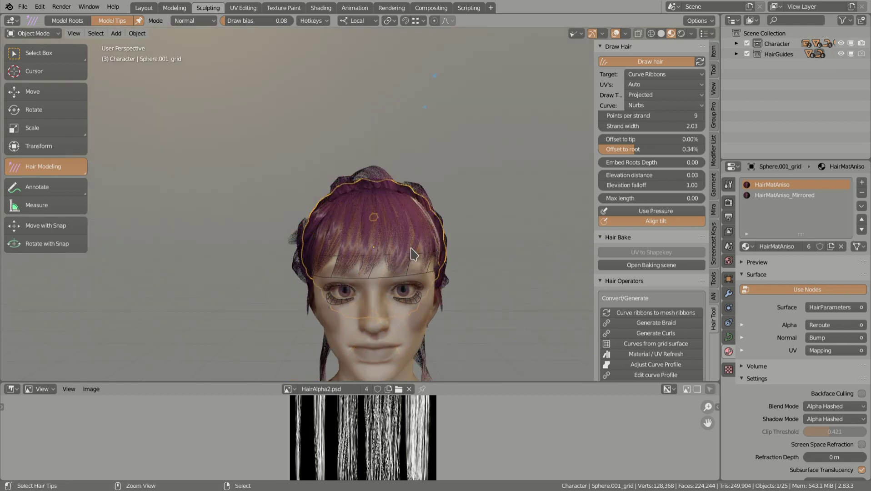
pyautogui.scroll(-3, 504, 300)
pyautogui.keyDown('ctrl'); pyautogui.rightClick(465, 347); pyautogui.keyUp('ctrl')
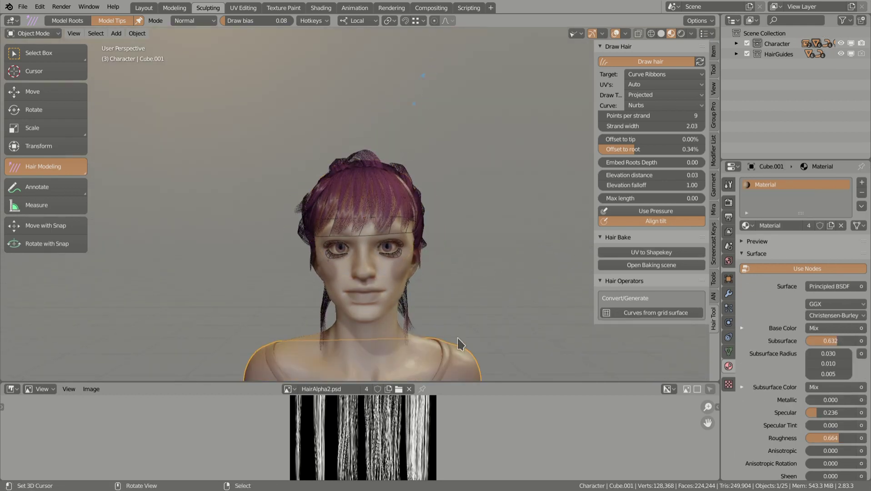
pyautogui.moveTo(389, 200); pyautogui.dragTo(451, 228, button='middle')
pyautogui.moveTo(544, 226); pyautogui.dragTo(422, 250, button='middle')
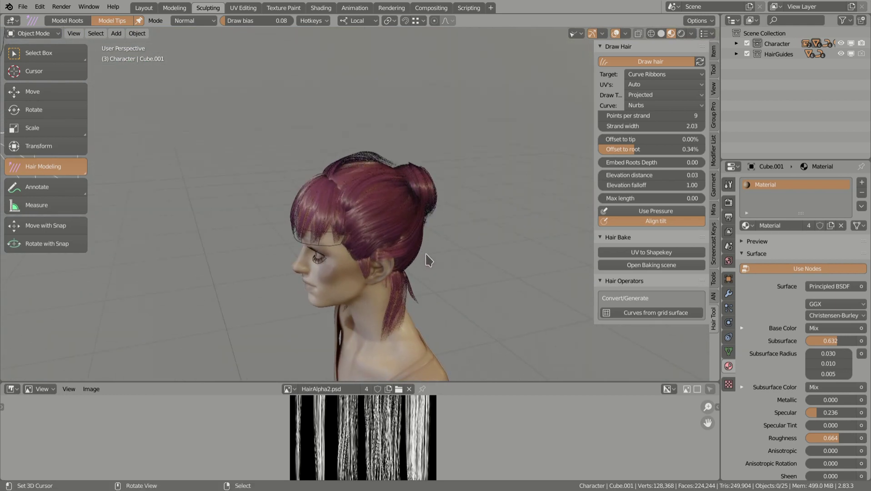